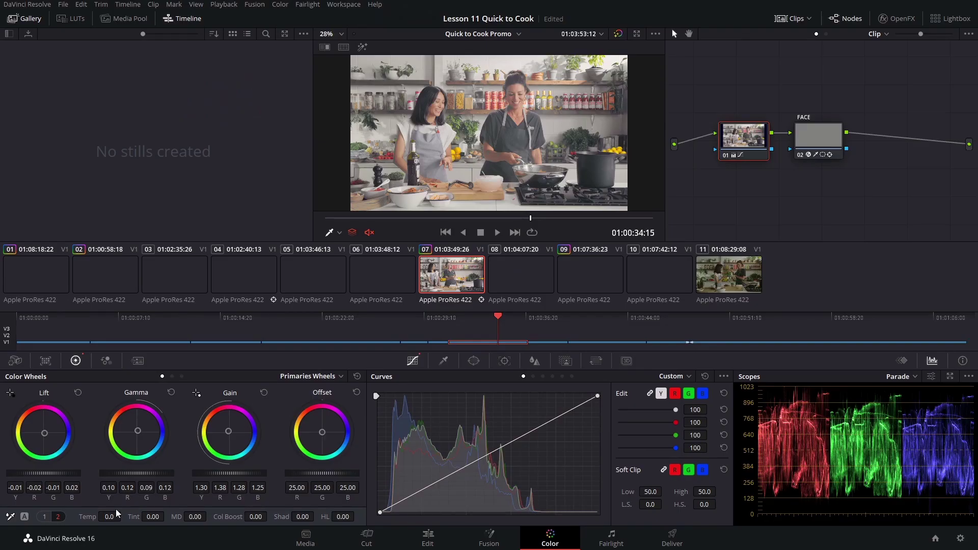
Step: Drag the cooking clip's Temp value up to 360 to warm it
left_click_drag(107, 518, 124, 516)
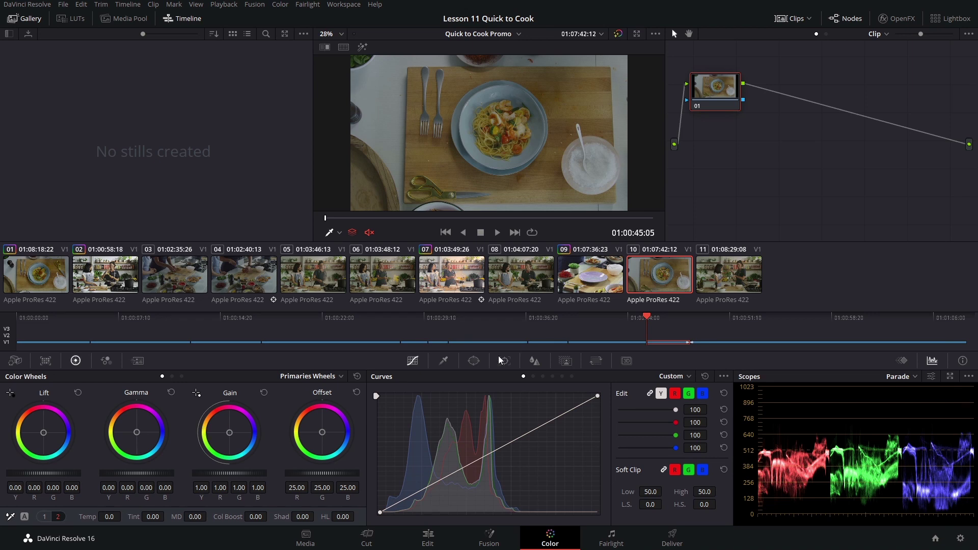
Step: Add a Circle Power Window over the pasta plate and bring up the Tracker palette
left_click(474, 362)
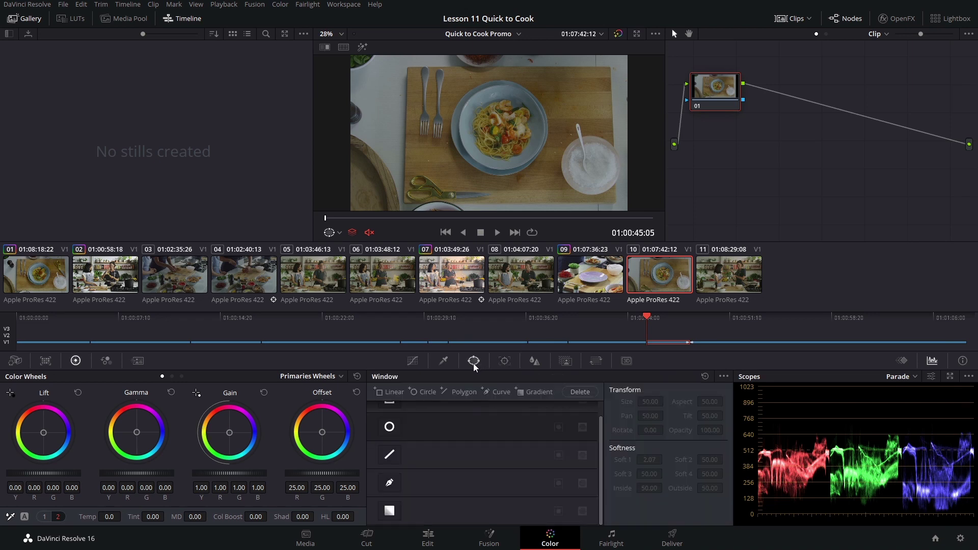
left_click(390, 427)
left_click_drag(498, 131, 512, 121)
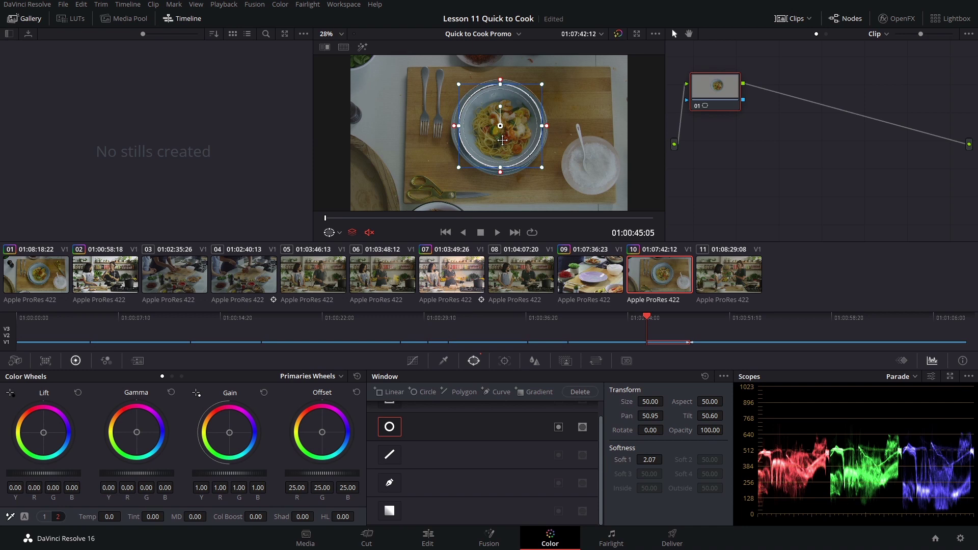
left_click(506, 364)
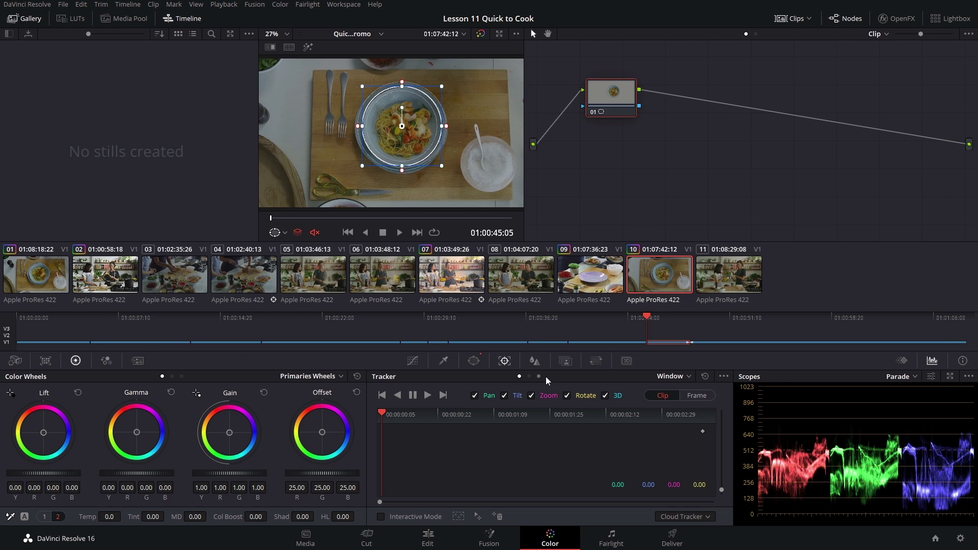
Step: Open the OpenFX effects library
left_click(906, 22)
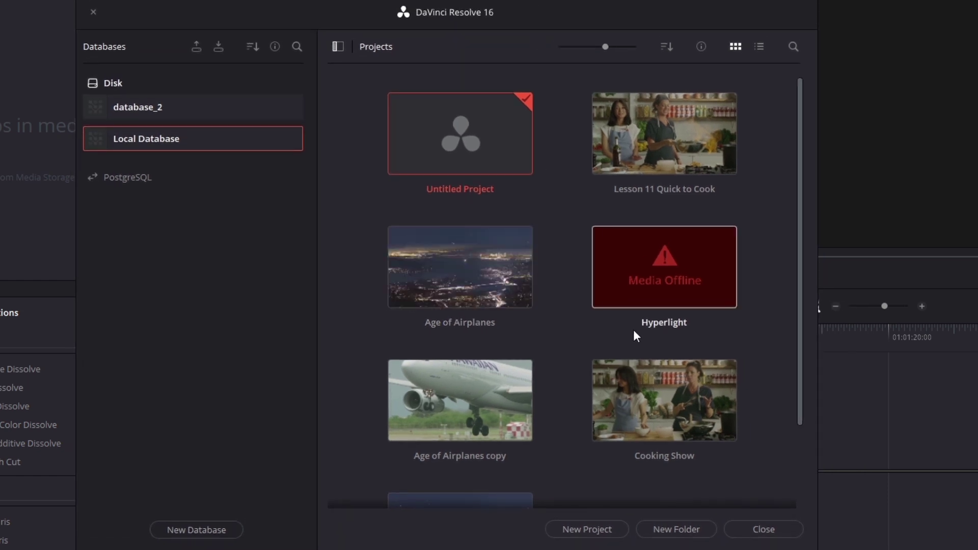
Step: Restore the Wyoming Ranch.dra project archive from the Lesson 12 folder
scroll(659, 332, "down", 2)
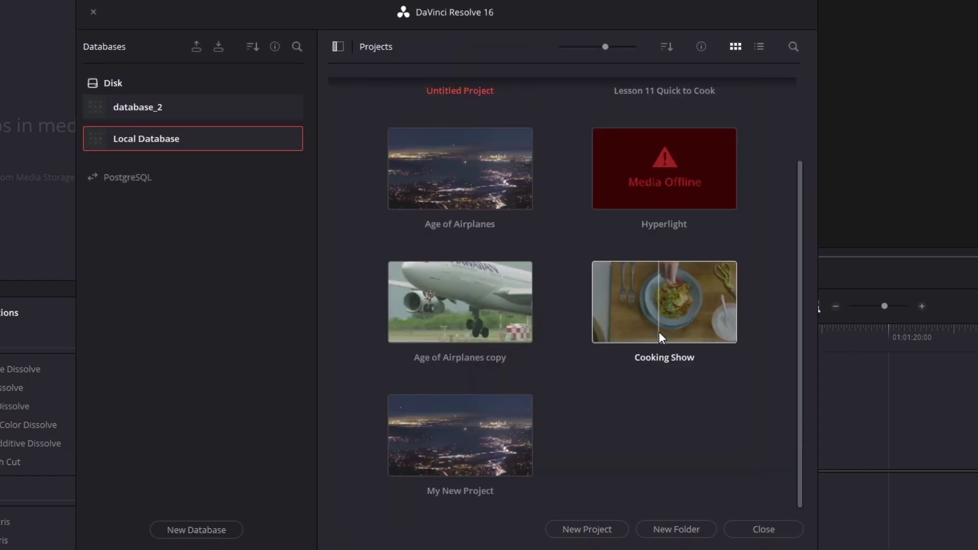
right_click(611, 419)
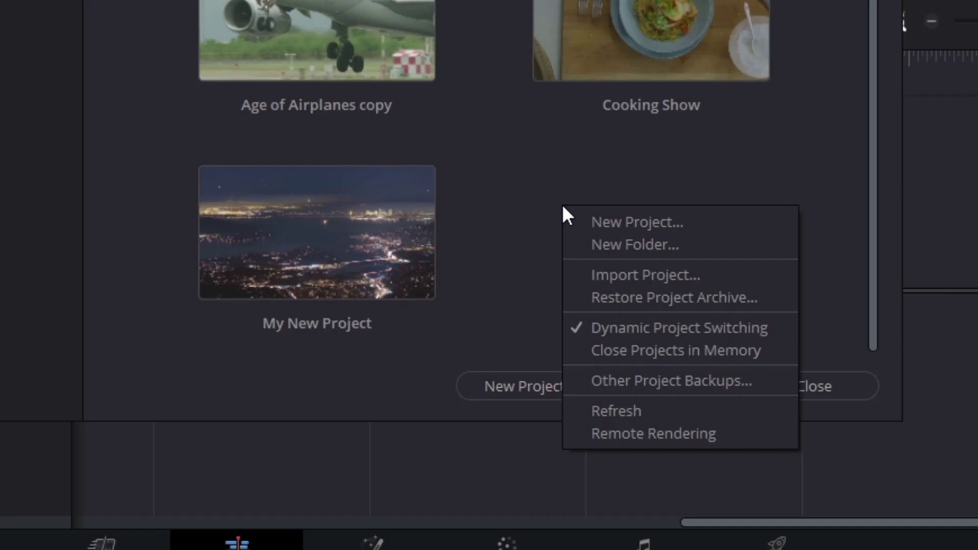
left_click(639, 302)
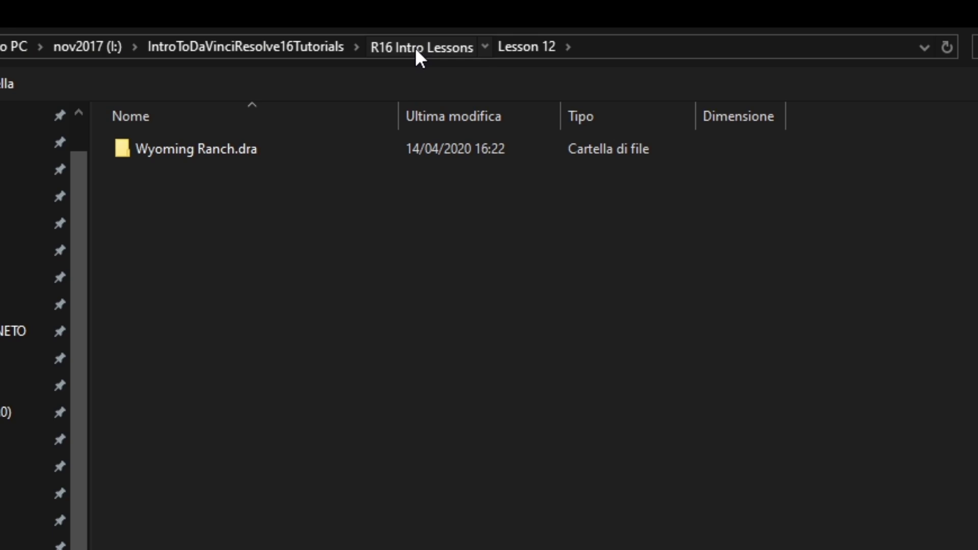
left_click(414, 47)
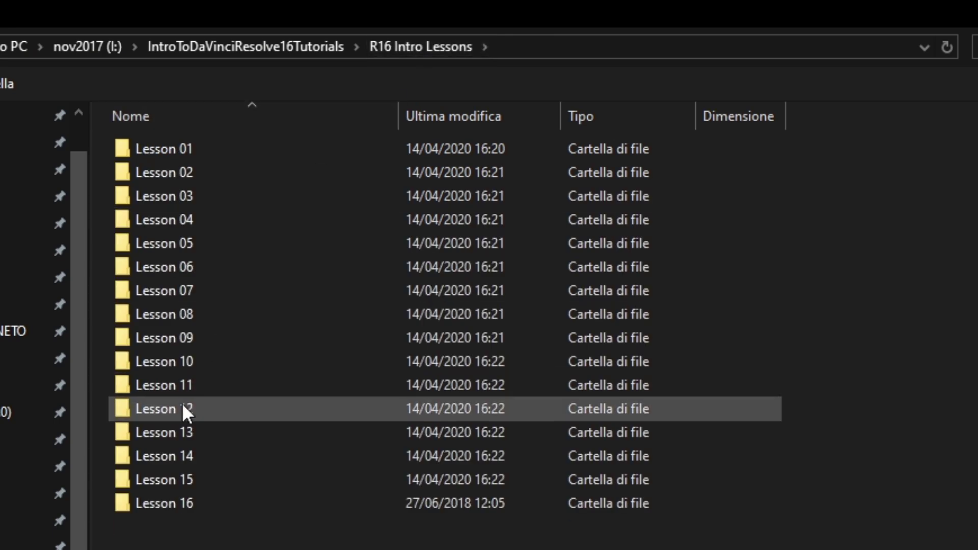
double_click(184, 408)
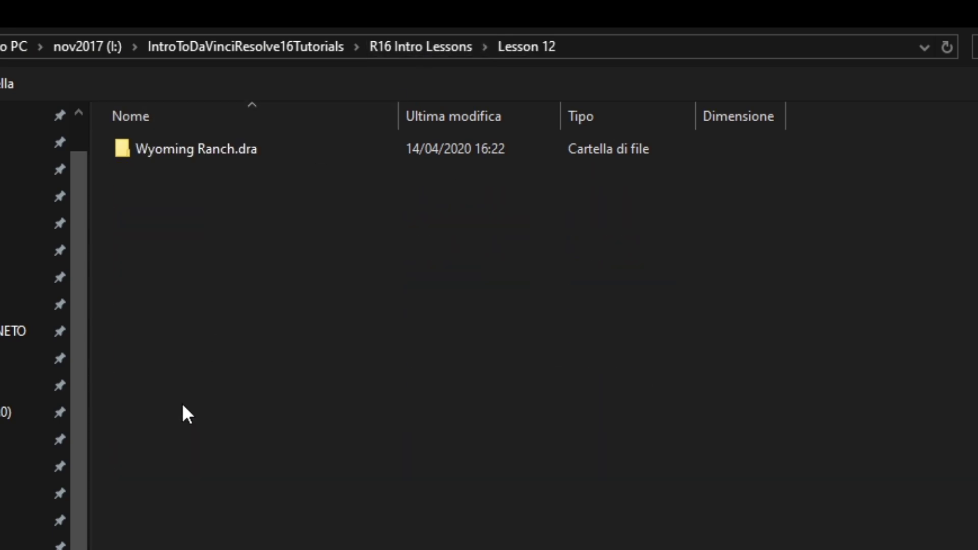
left_click(217, 149)
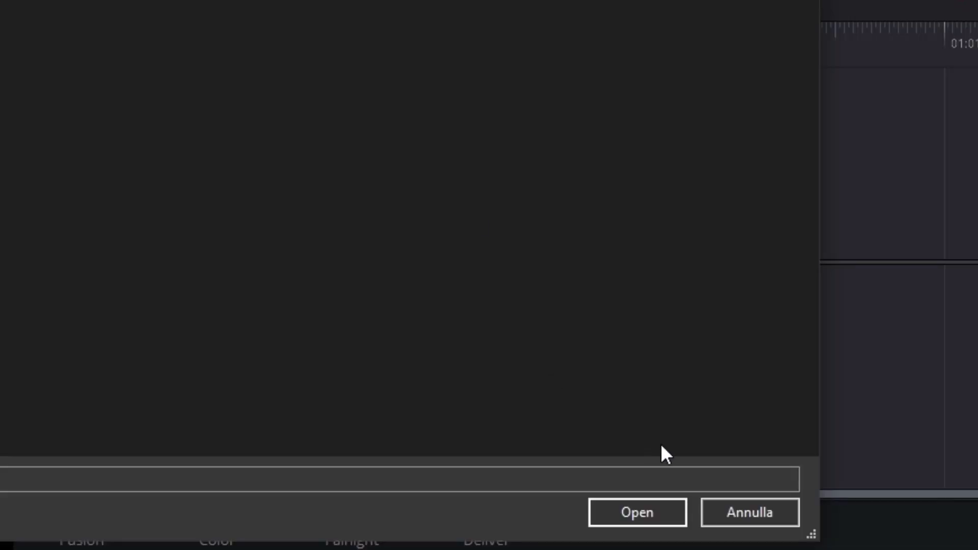
left_click(656, 514)
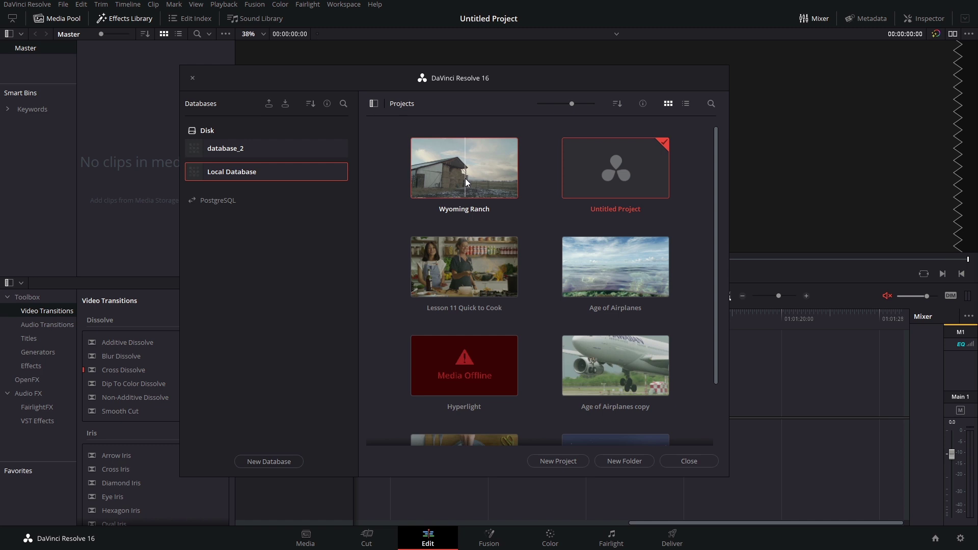
Step: Open the Wyoming Ranch project and scrub its timeline to the cowboy clip
double_click(465, 178)
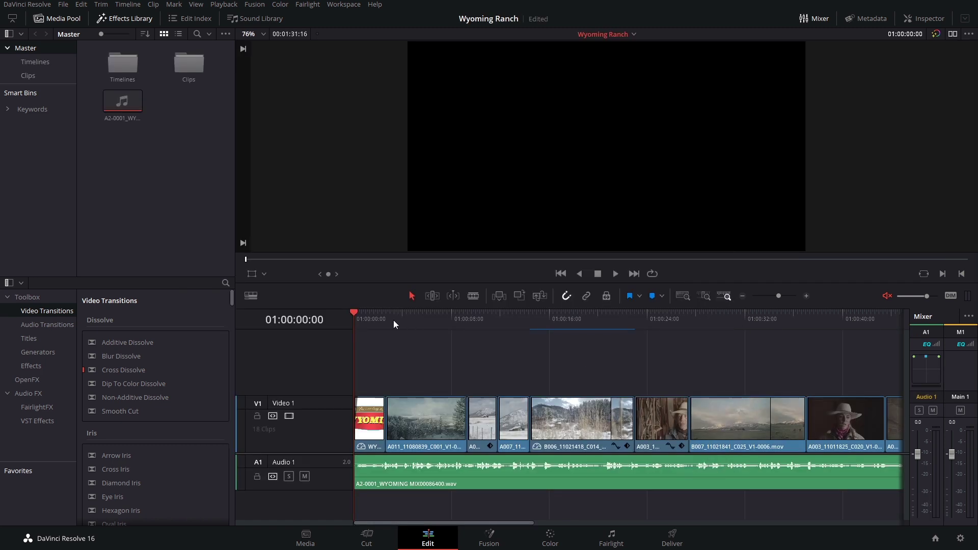
mouse_move(375, 312)
left_mouse_down()
mouse_move(725, 326)
mouse_move(368, 346)
left_mouse_up()
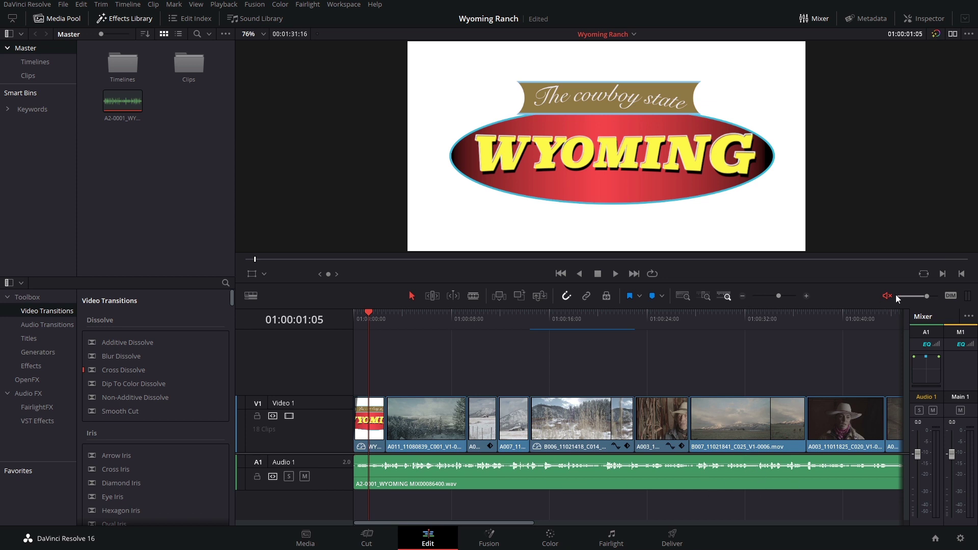
left_click(368, 317)
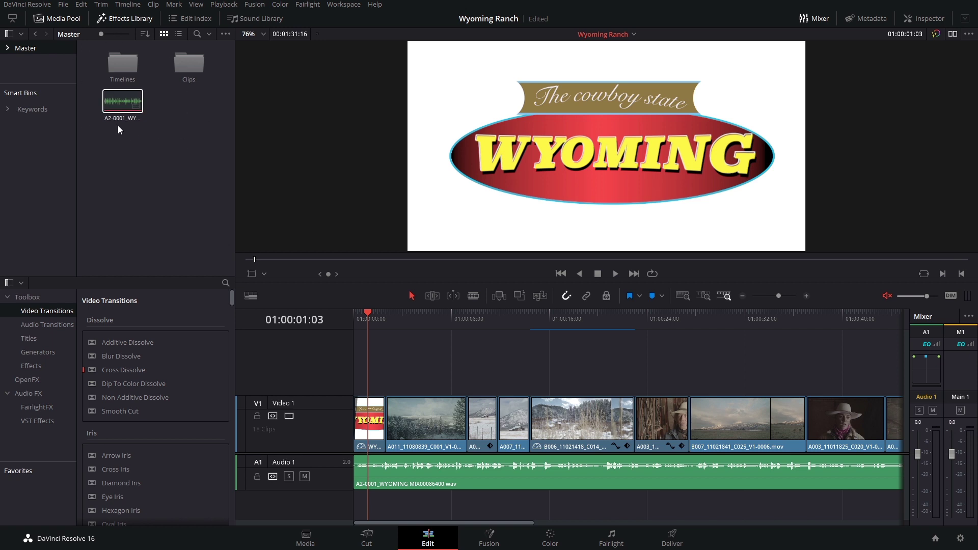
Step: Browse the Timelines bin, return to Master, and park the playhead on the snowy forest clip
double_click(127, 71)
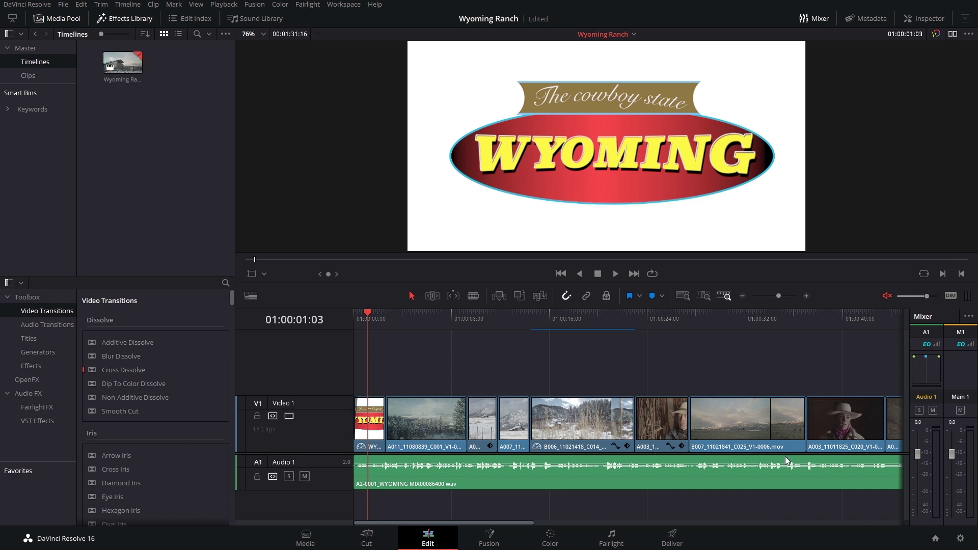
left_click(7, 48)
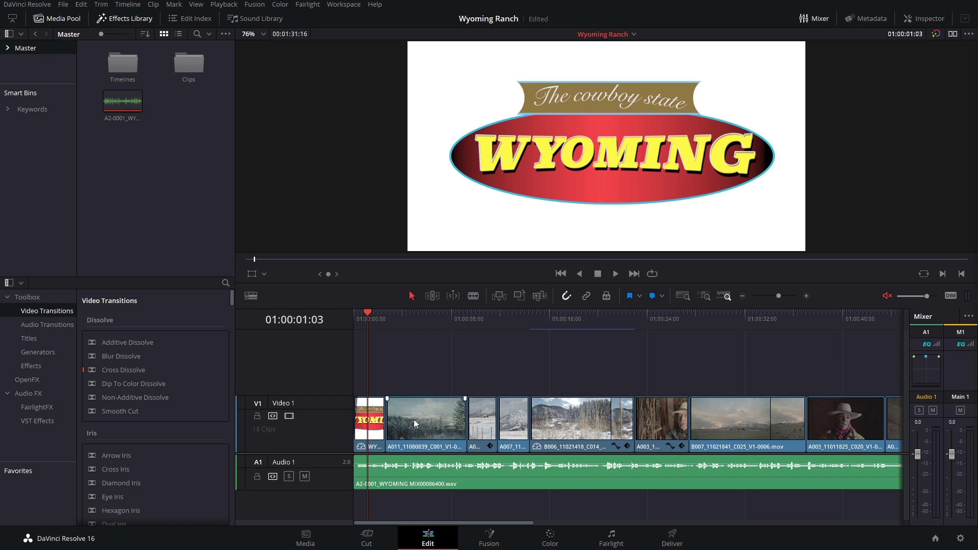
left_click_drag(368, 320, 424, 316)
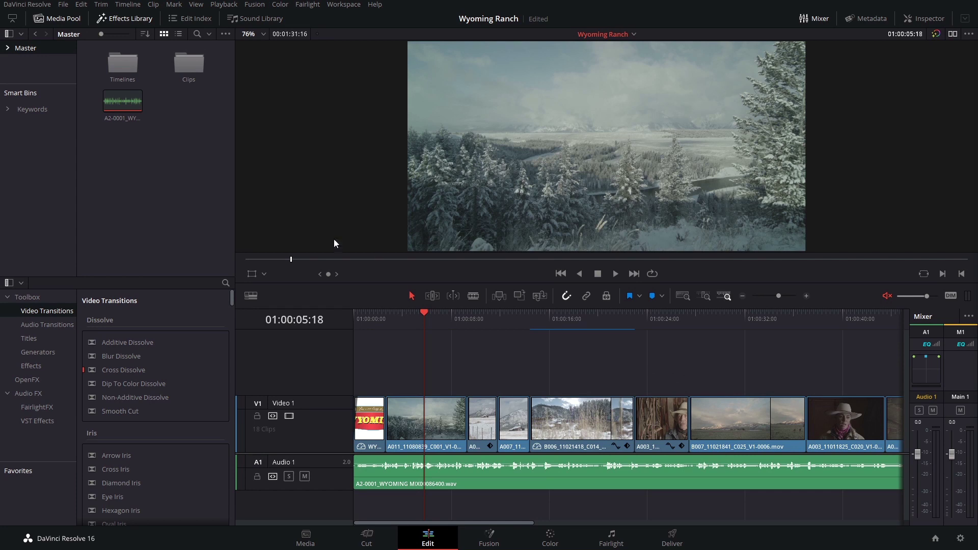
Step: Open Project Settings at Color Management and list the Color science options
left_click(63, 5)
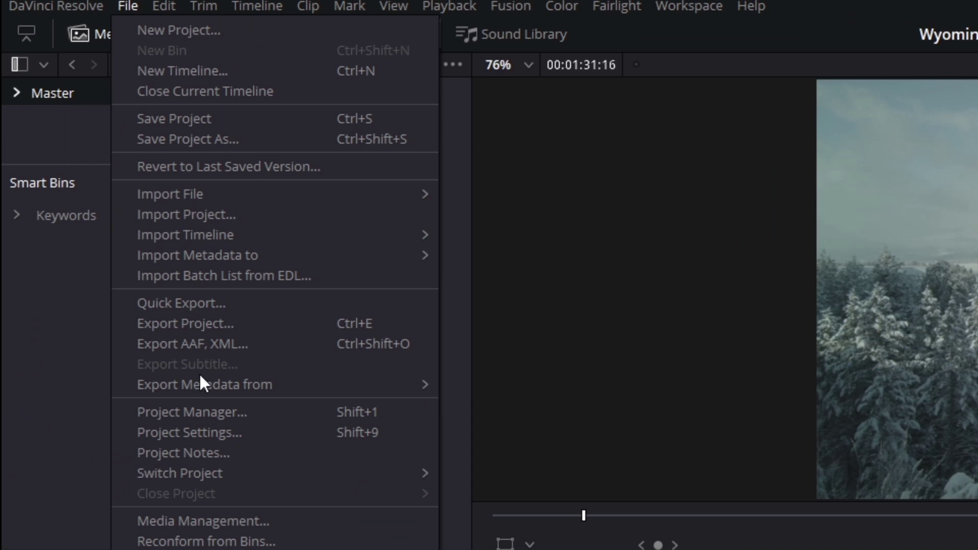
left_click(97, 218)
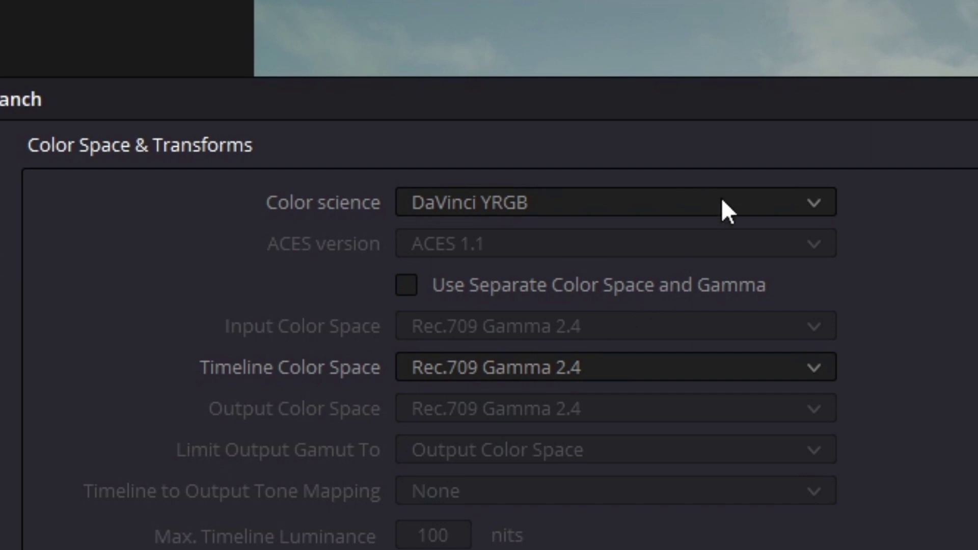
left_click(723, 201)
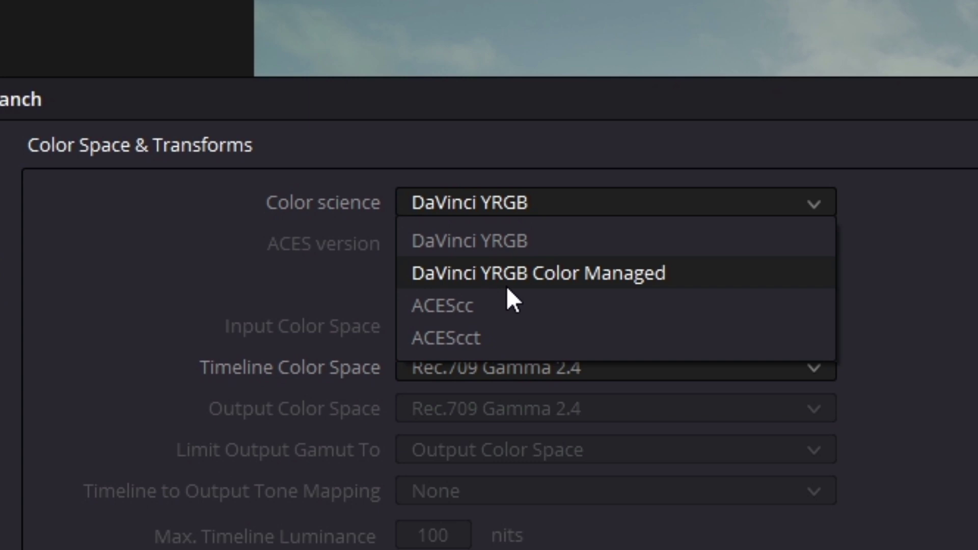
Step: Use DaVinci YRGB Color Managed with Blackmagic Design Pocket 4K Film Gen 4 input, then save
left_click(632, 293)
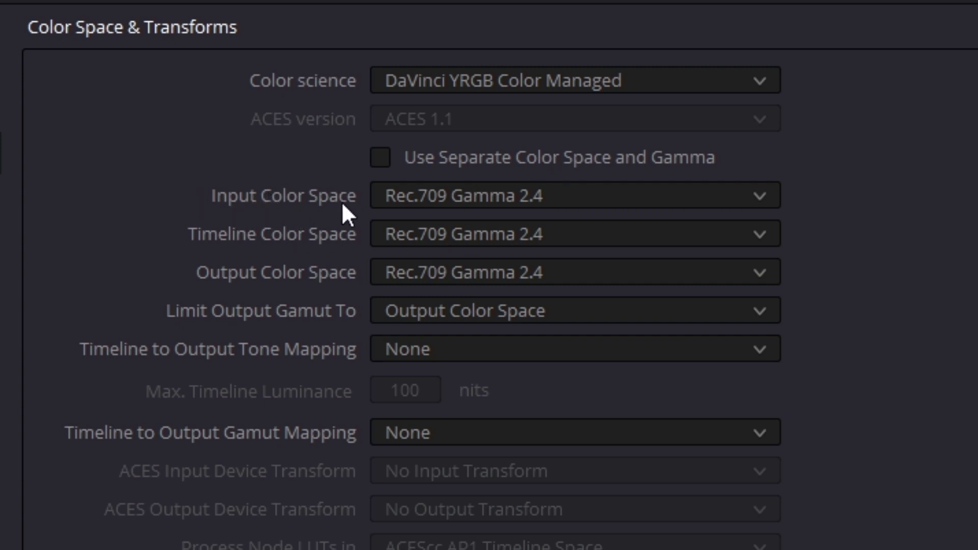
left_click(488, 199)
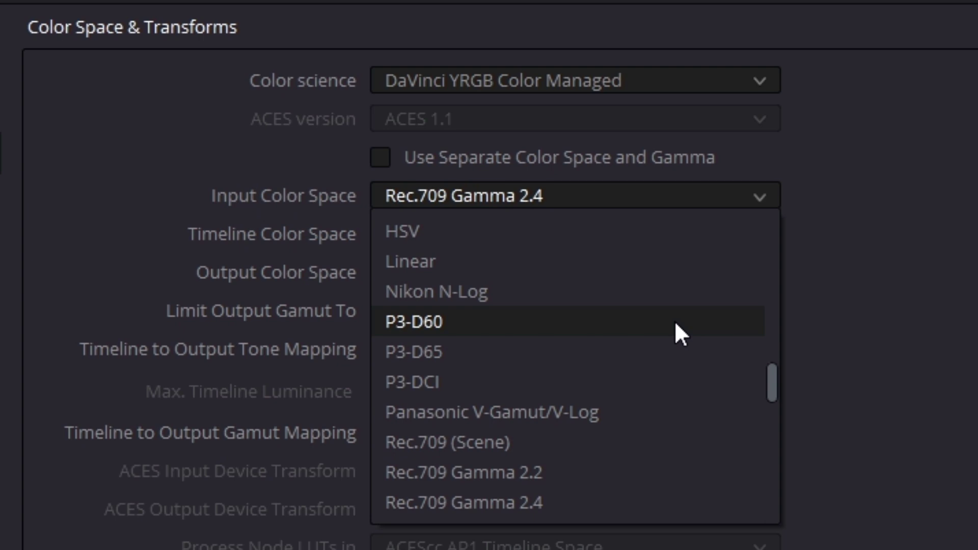
scroll(676, 323, "down", 1)
scroll(675, 324, "down", 2)
scroll(675, 324, "down", 1)
scroll(676, 324, "down", 2)
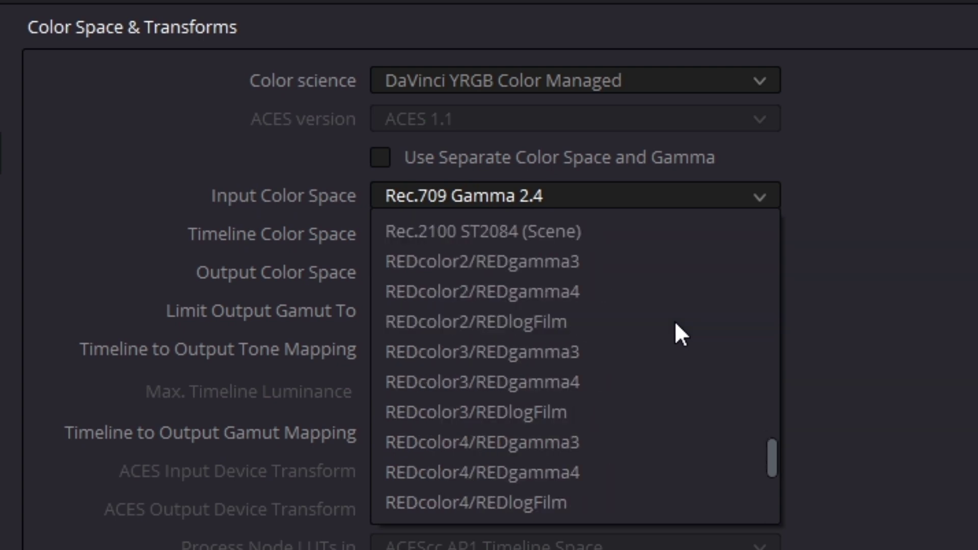
scroll(676, 324, "down", 3)
left_click(552, 155)
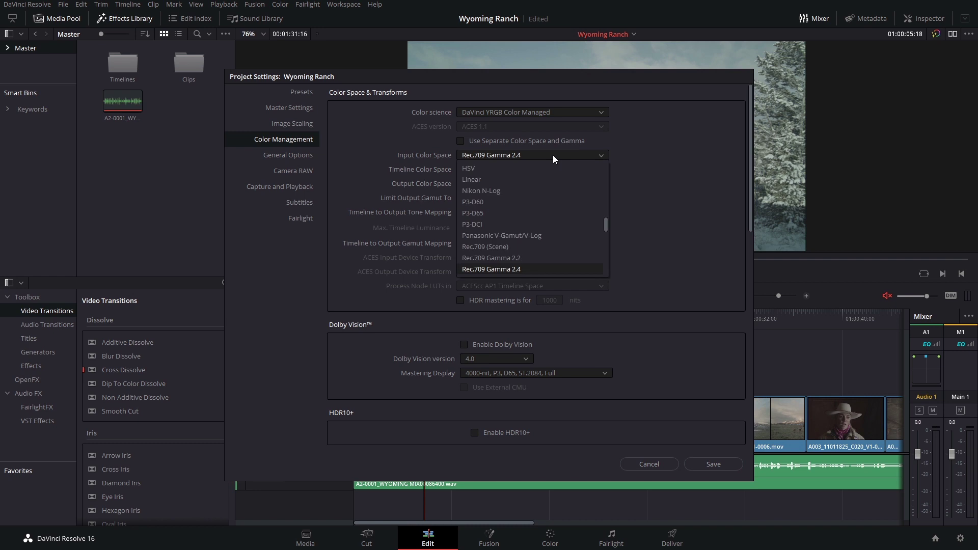
left_click_drag(606, 229, 605, 191)
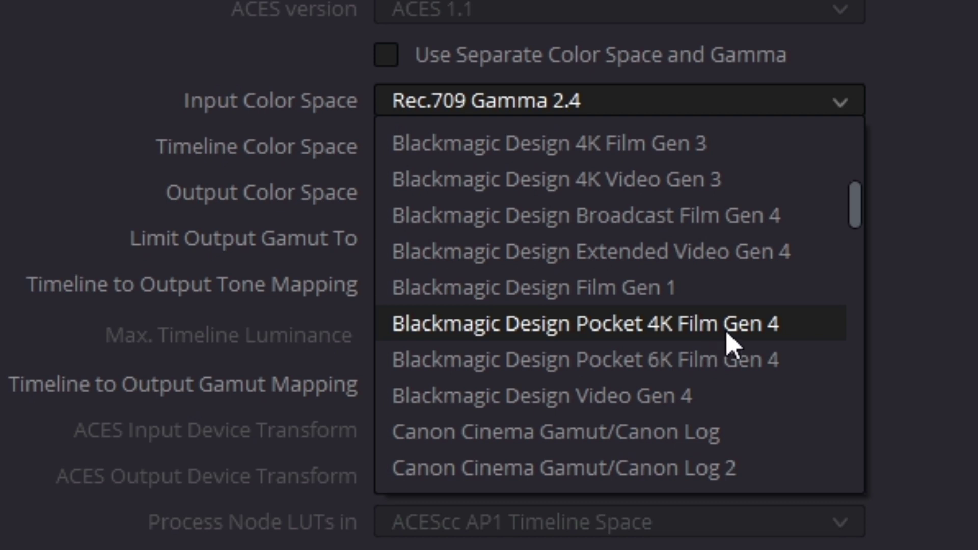
left_click(732, 345)
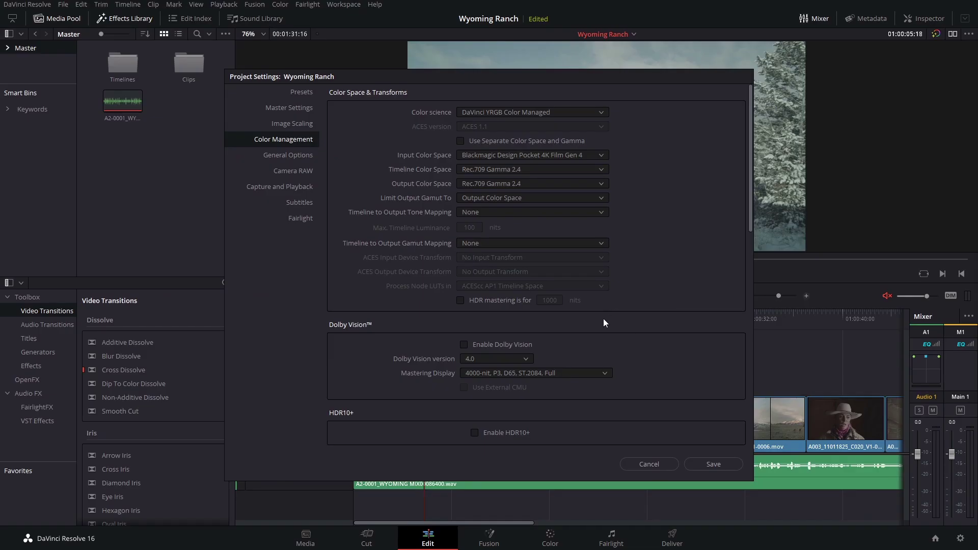
left_click(719, 463)
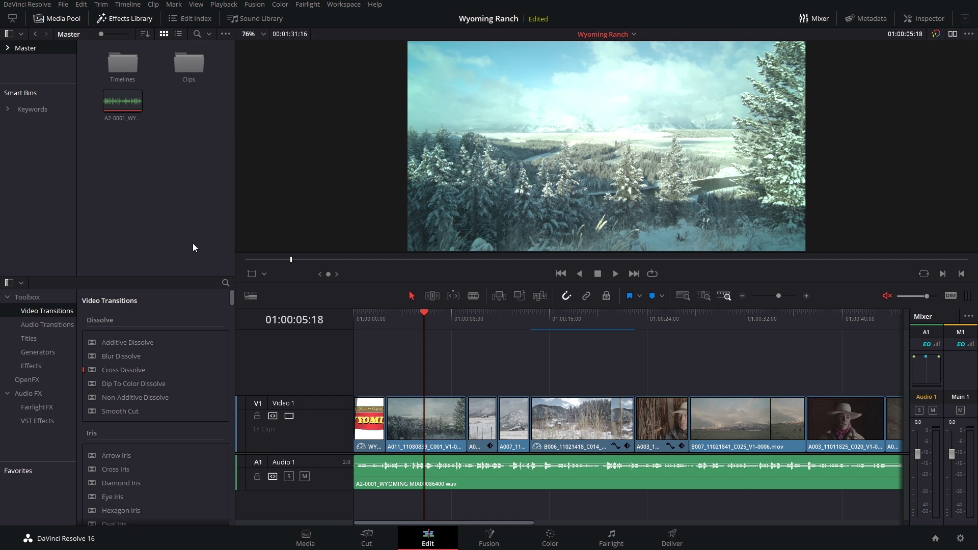
Step: Open the Clips bin and browse the A004 cowboy clip's Input Color Space submenu
double_click(188, 74)
left_click_drag(233, 117, 232, 178)
left_click(170, 141)
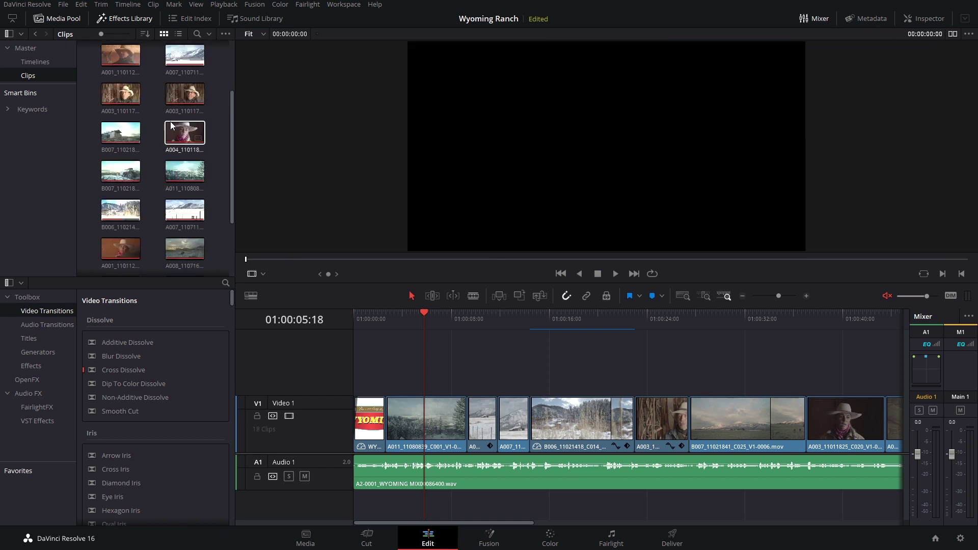
right_click(180, 137)
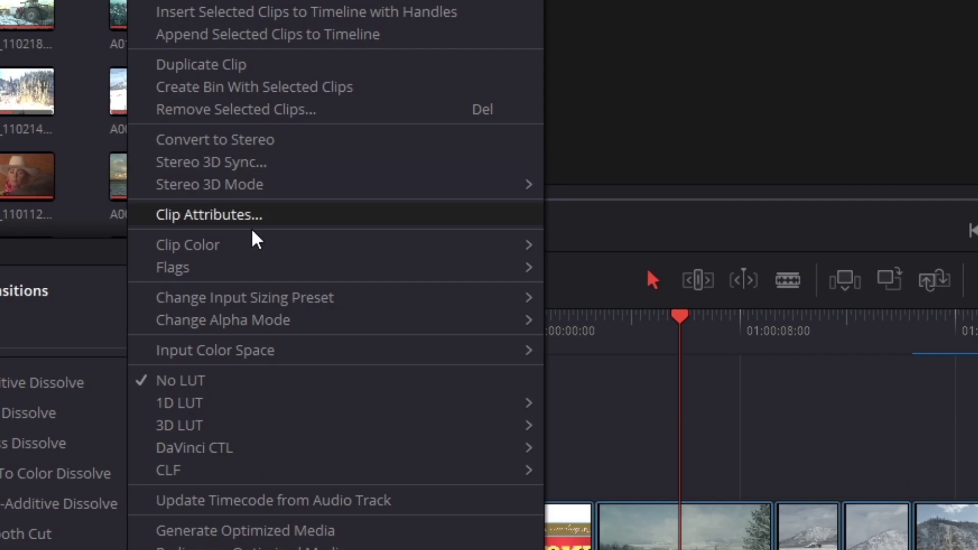
mouse_move(237, 309)
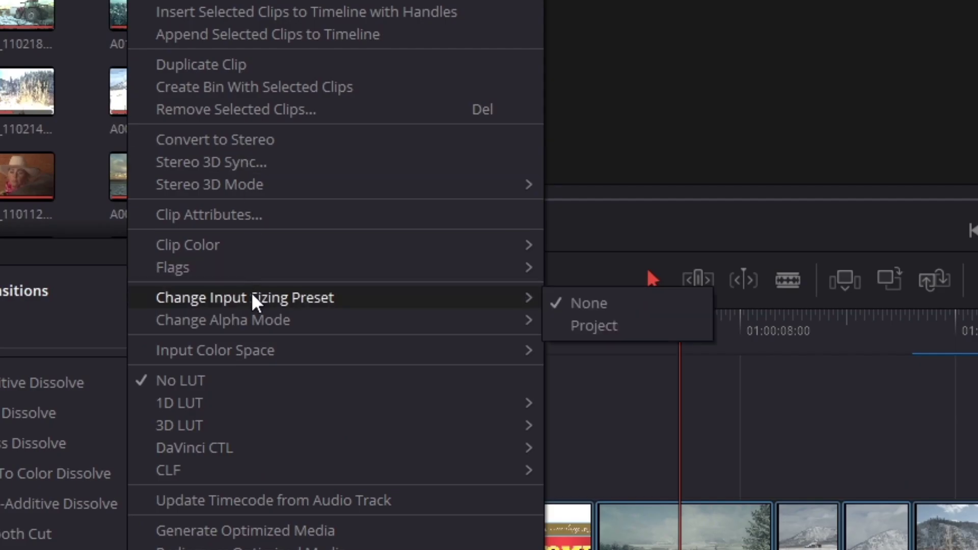
mouse_move(265, 358)
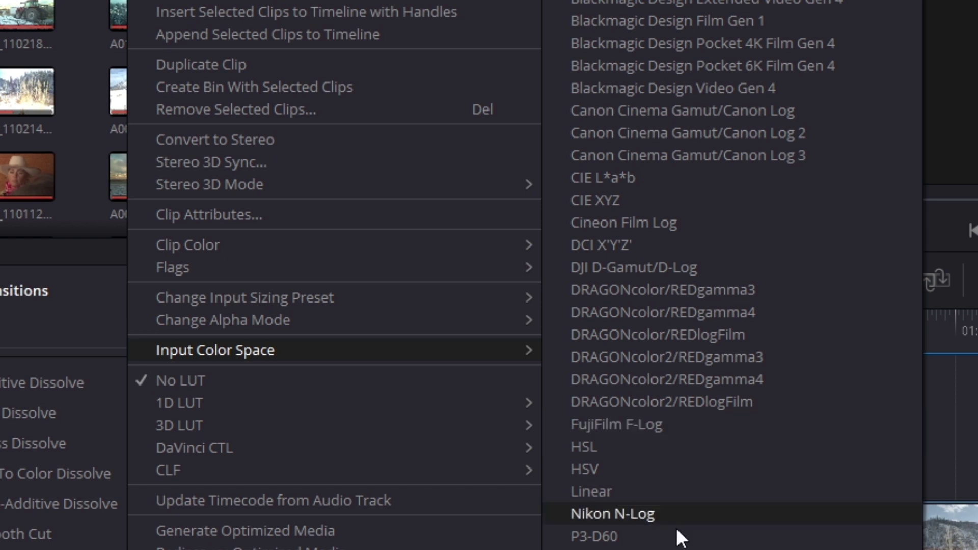
scroll(683, 543, "down", 7)
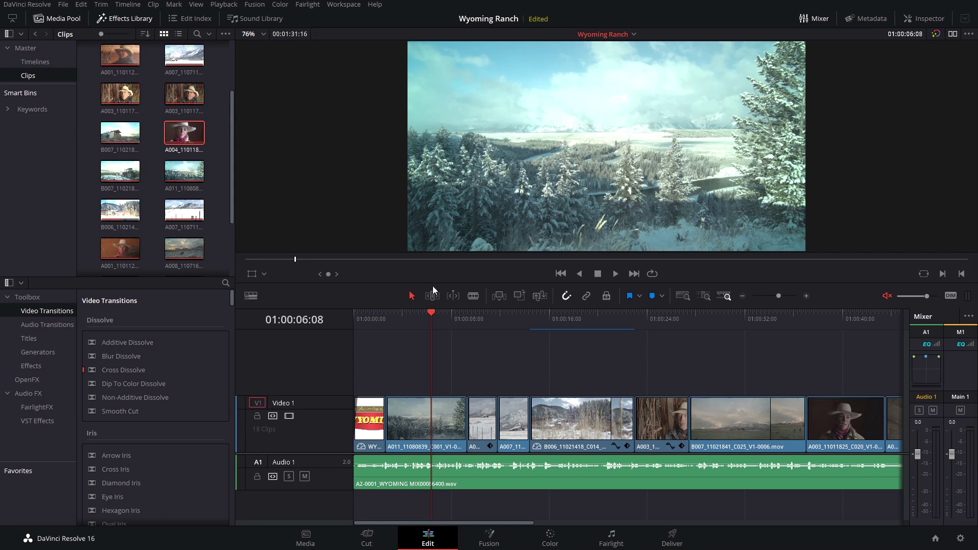
Step: Park the playhead on the snowy mountain shot at 01:01:29:11
left_click_drag(430, 315, 429, 314)
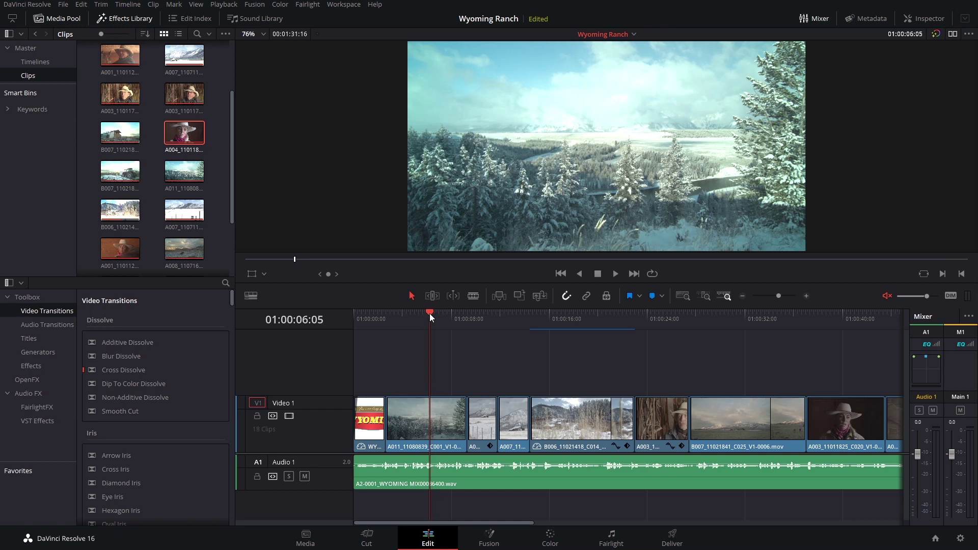
key("End")
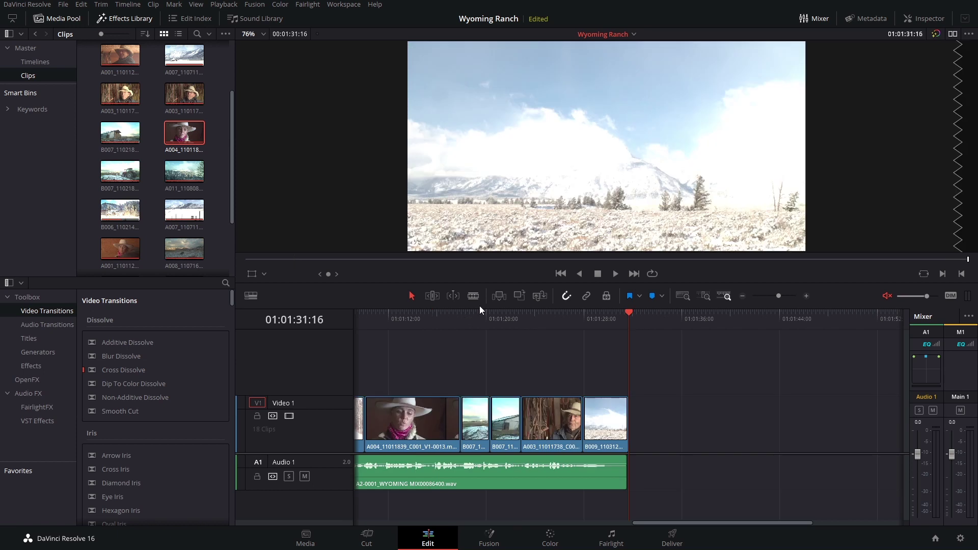
left_click_drag(627, 314, 601, 316)
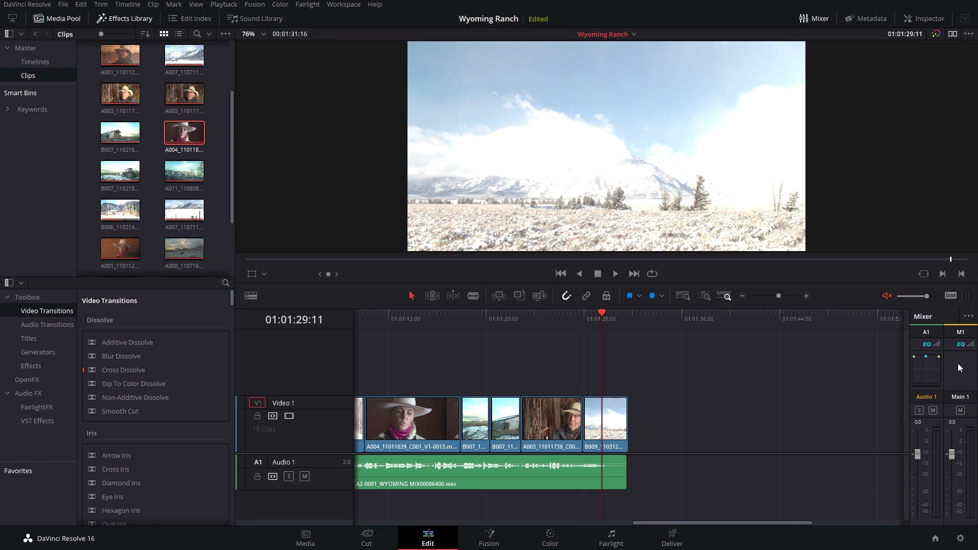
Step: Switch to the Color page and drag node 01 further right in the node graph
left_click(555, 541)
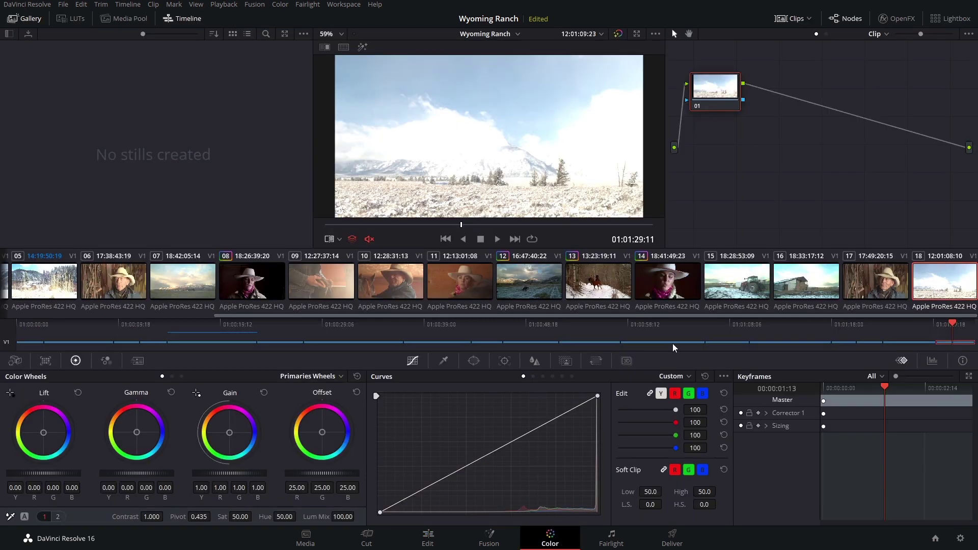
left_click_drag(716, 95, 766, 119)
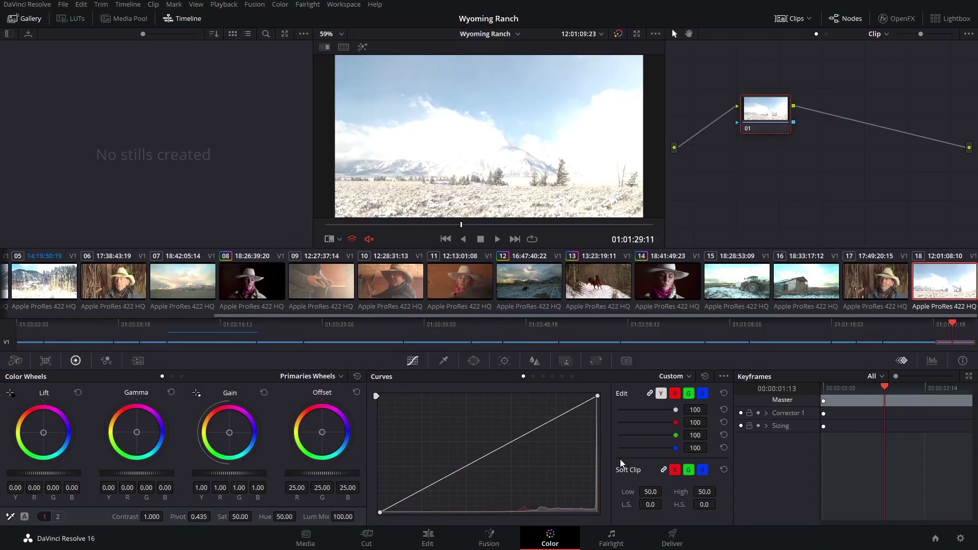
Step: Display the video scopes and set them to a YRGB parade for the snowy mountain clip
left_click(933, 361)
left_click(969, 377)
left_click(906, 336)
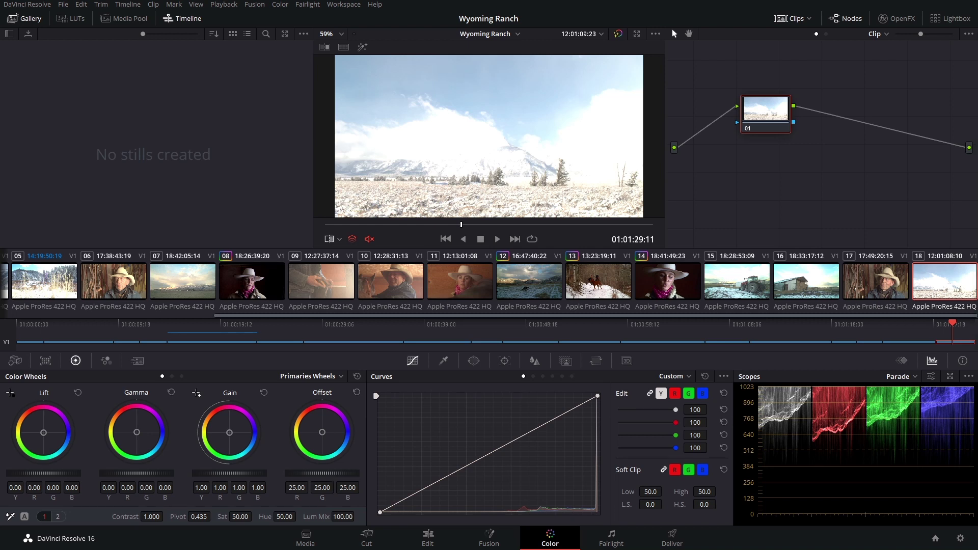
Step: Drag the Offset master wheel down to -35.00 against the parade, then scroll the clip strip back
left_click_drag(322, 472, 296, 473)
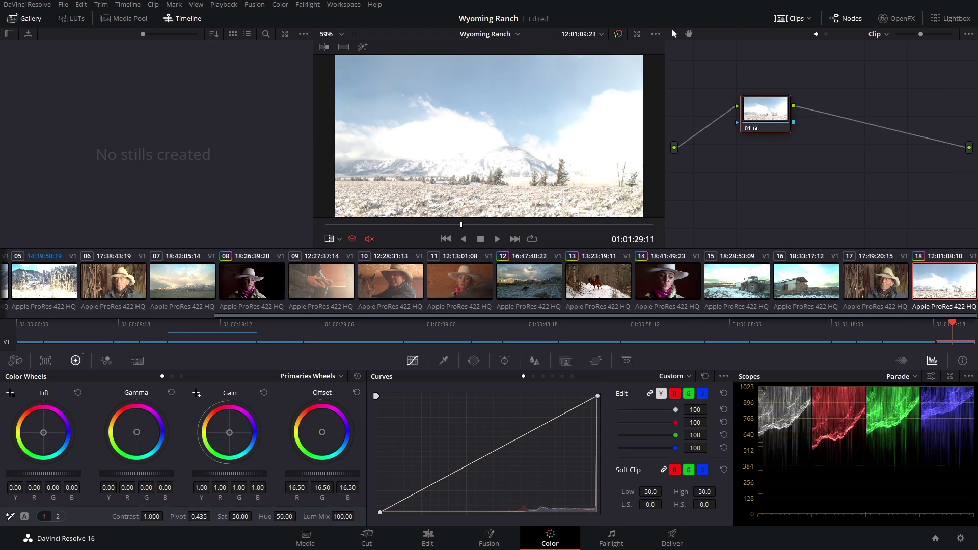
left_click_drag(296, 473, 217, 472)
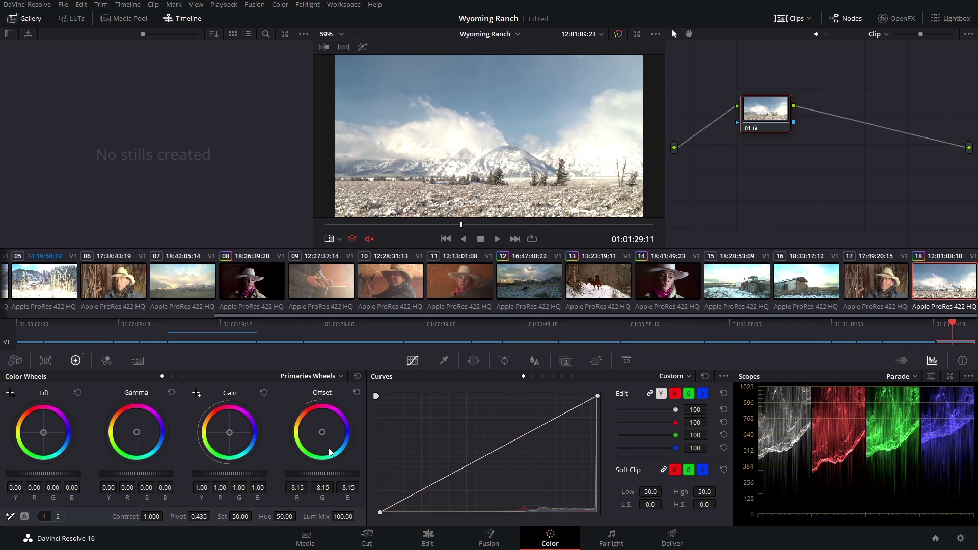
left_click_drag(322, 474, 246, 473)
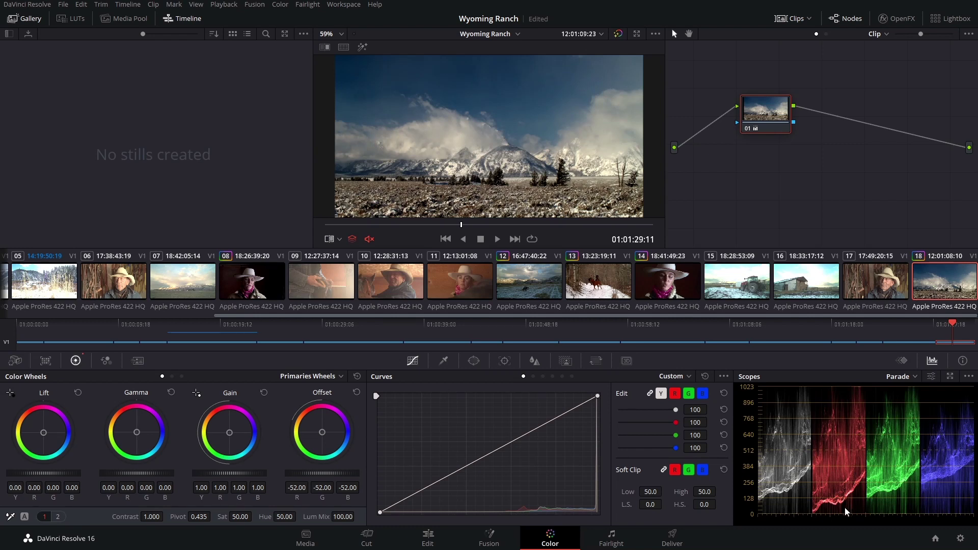
left_click_drag(322, 473, 371, 474)
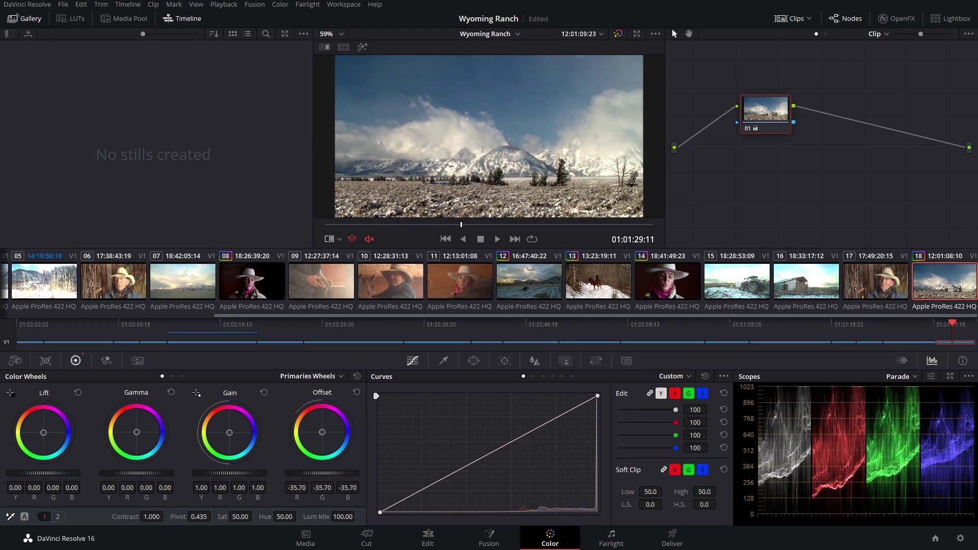
left_click_drag(371, 474, 371, 474)
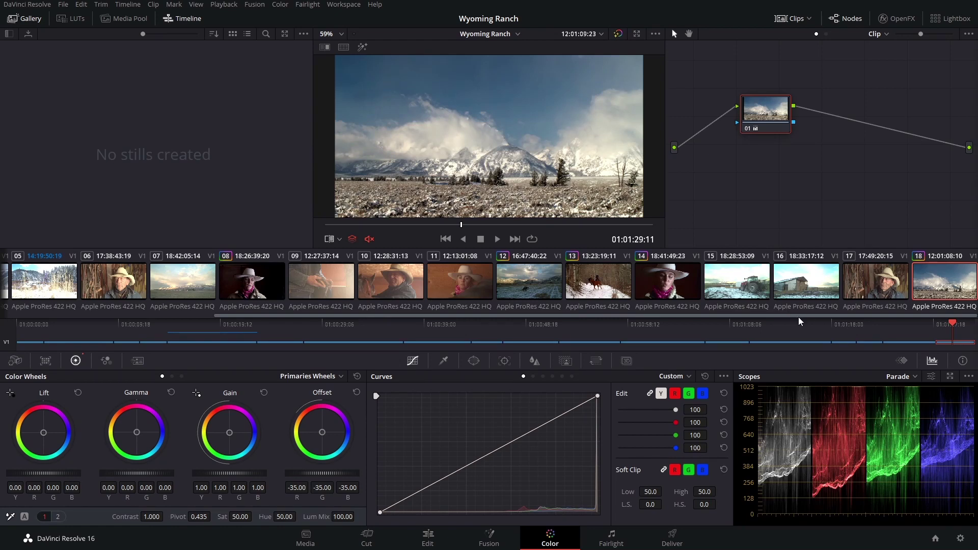
left_click_drag(800, 317, 502, 323)
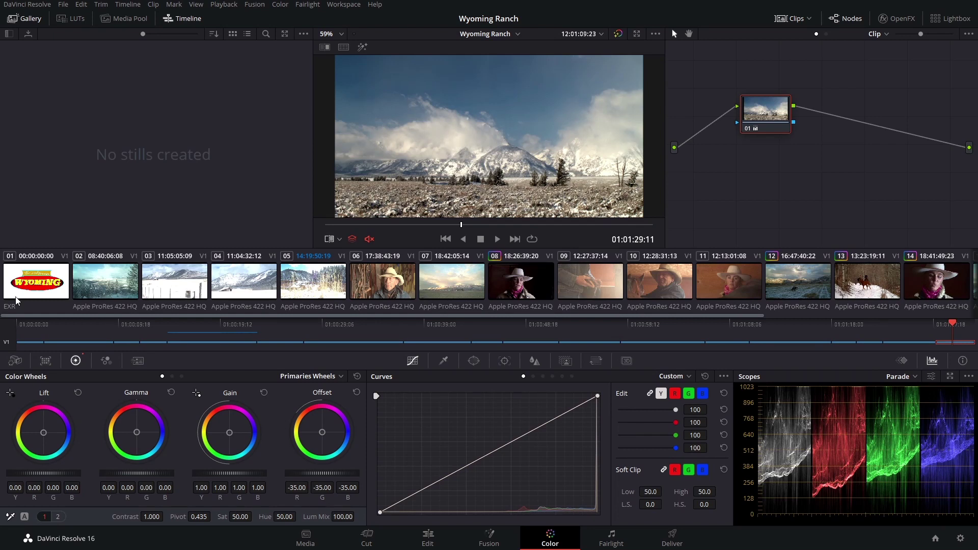
Step: Select the Wyoming logo clip 01 and set its Input Color Space to sRGB
left_click(20, 289)
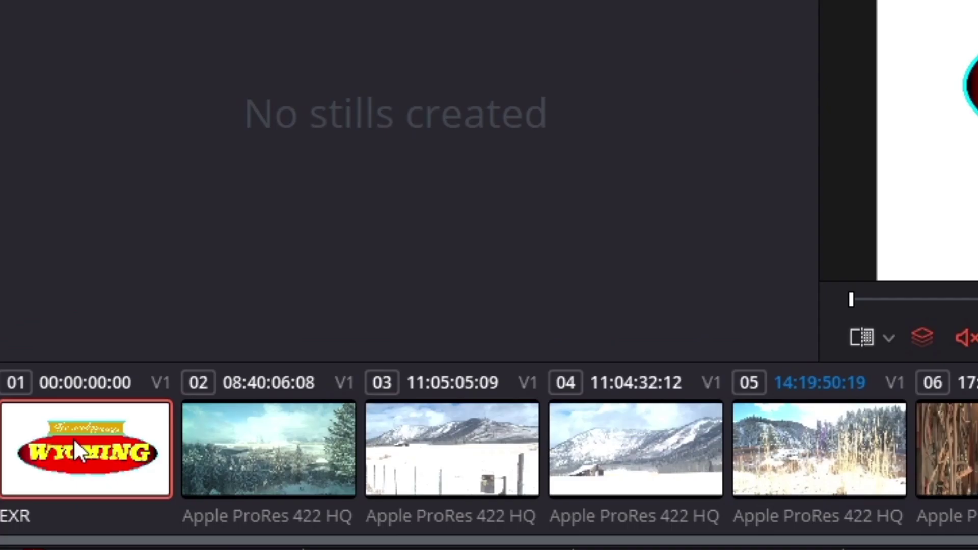
right_click(74, 442)
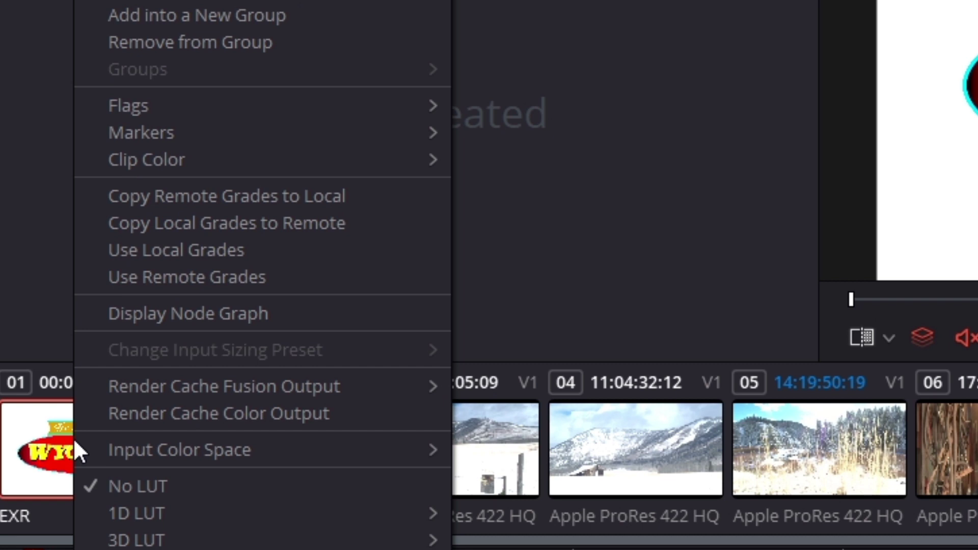
mouse_move(205, 444)
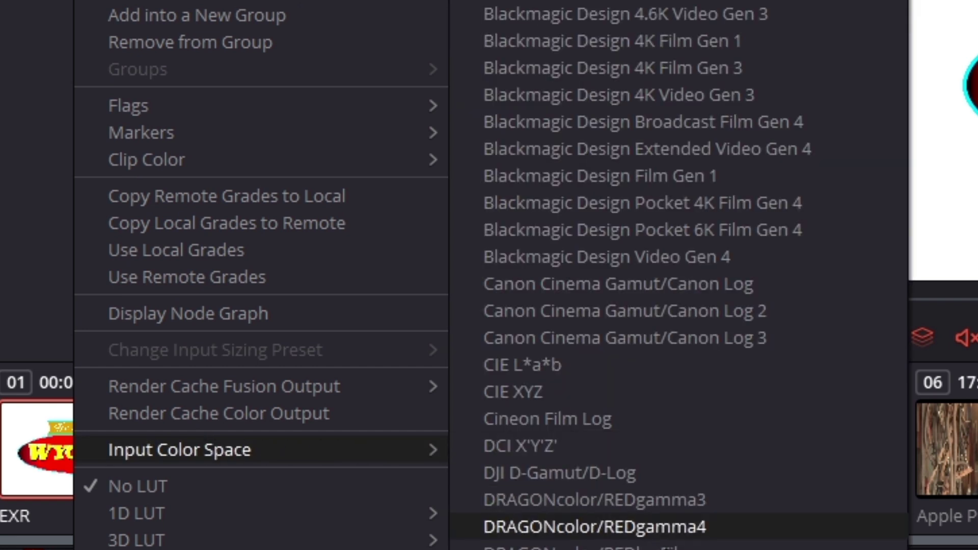
scroll(586, 510, "down", 5)
scroll(586, 323, "down", 5)
scroll(586, 323, "down", 5)
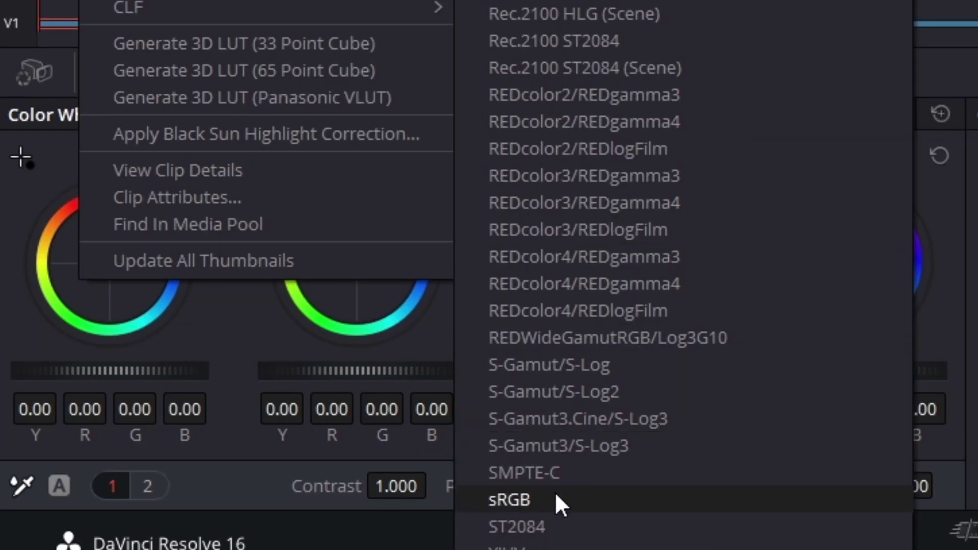
left_click(556, 496)
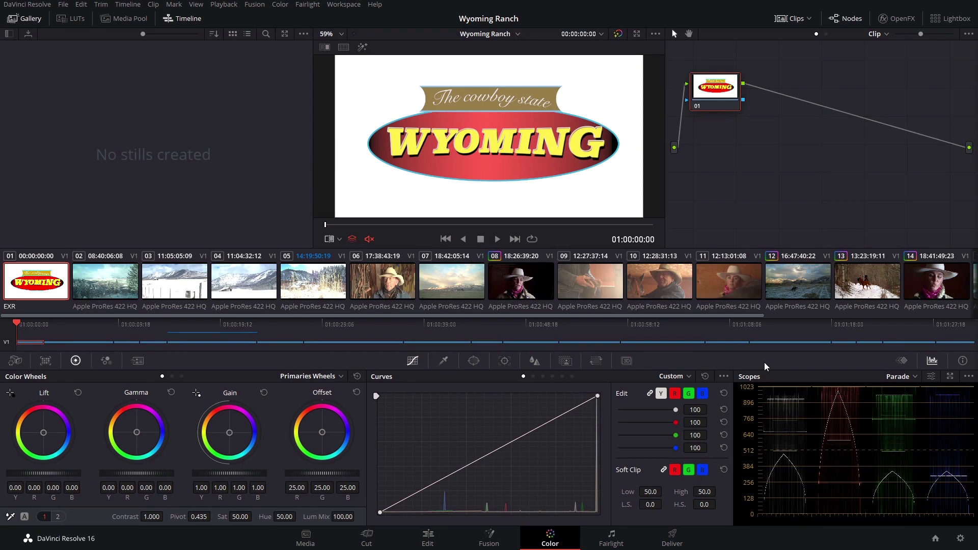
Step: Select clip 07, play and stop it, then scrub back through its earlier frames
left_click(452, 287)
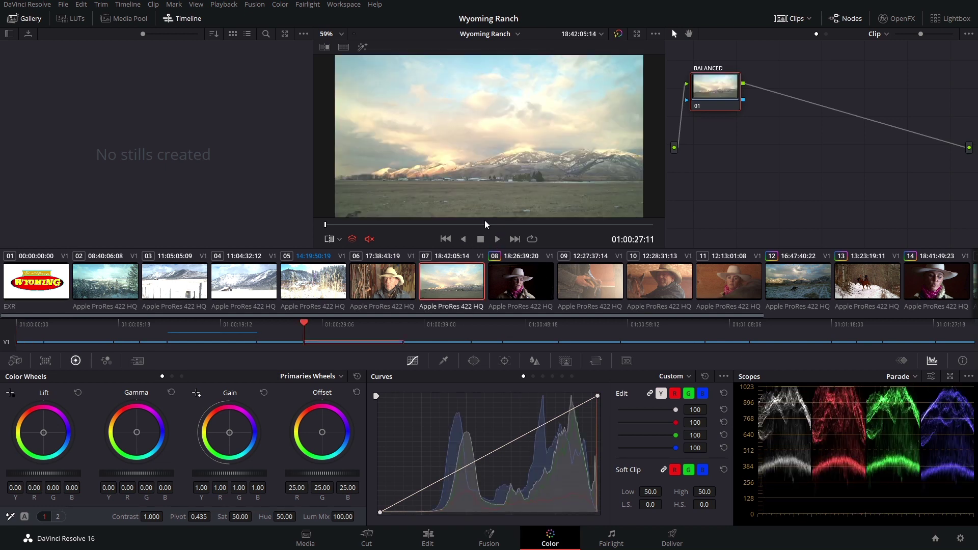
left_click(499, 240)
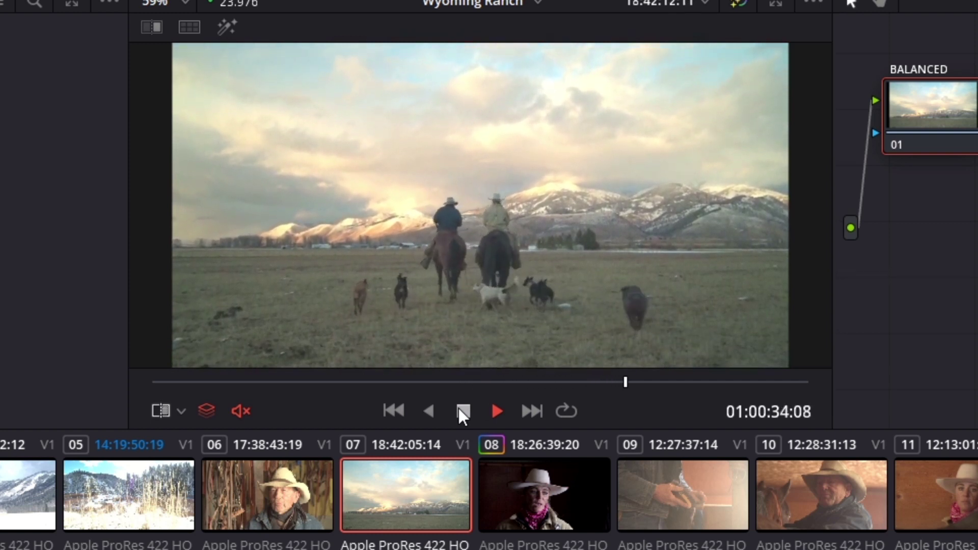
left_click(459, 411)
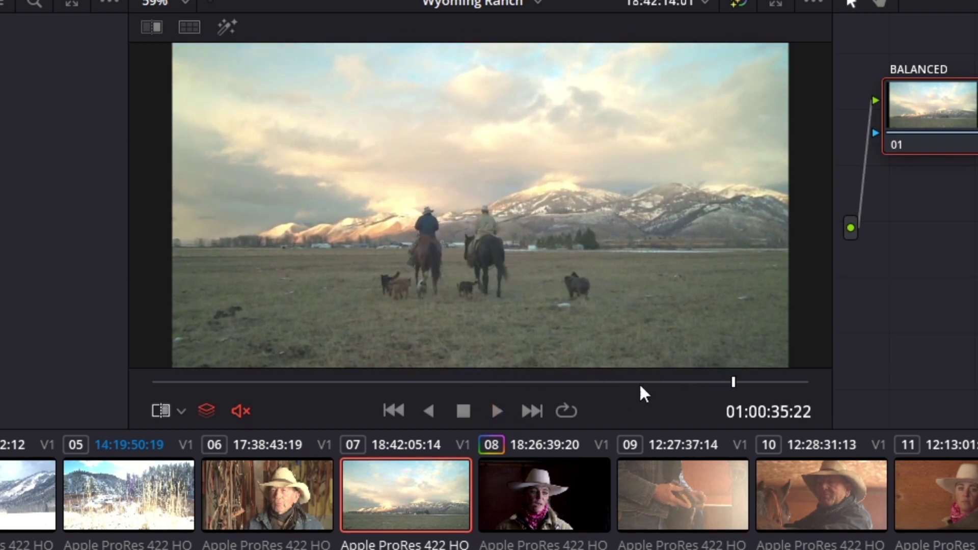
mouse_move(734, 381)
left_mouse_down()
mouse_move(379, 381)
mouse_move(413, 382)
left_mouse_up()
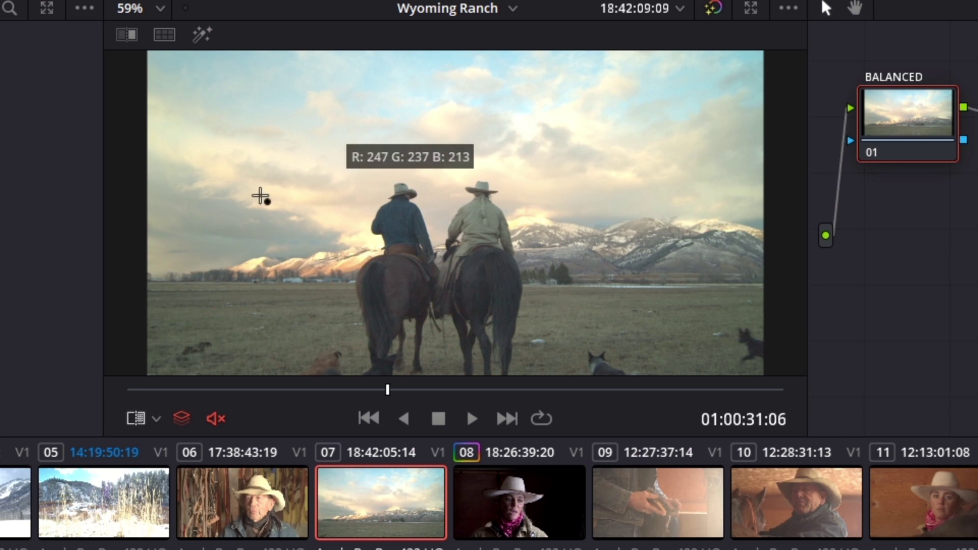
Step: Zoom the viewer in on the riders' horses' legs and the dogs
left_click(516, 274)
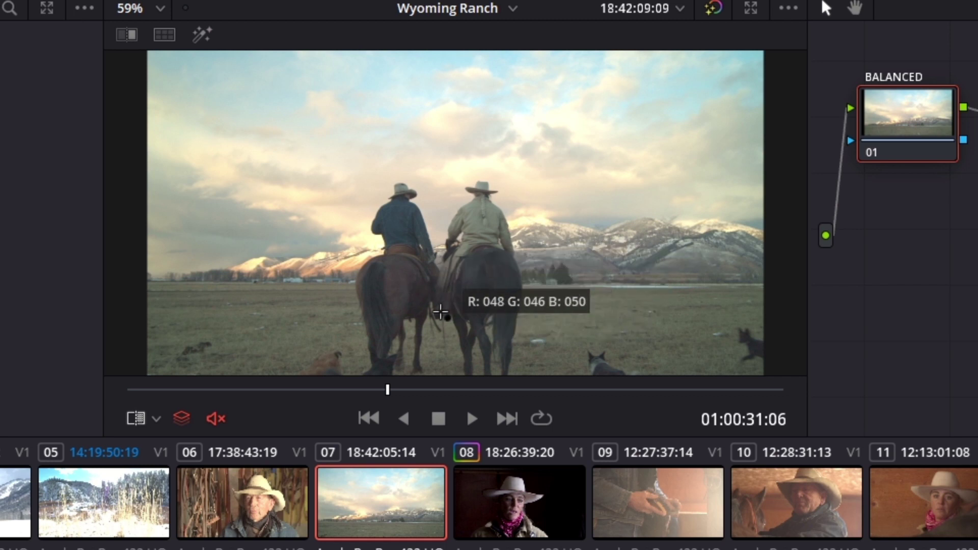
scroll(473, 301, "up", 1)
scroll(473, 302, "up", 2)
scroll(473, 302, "up", 2)
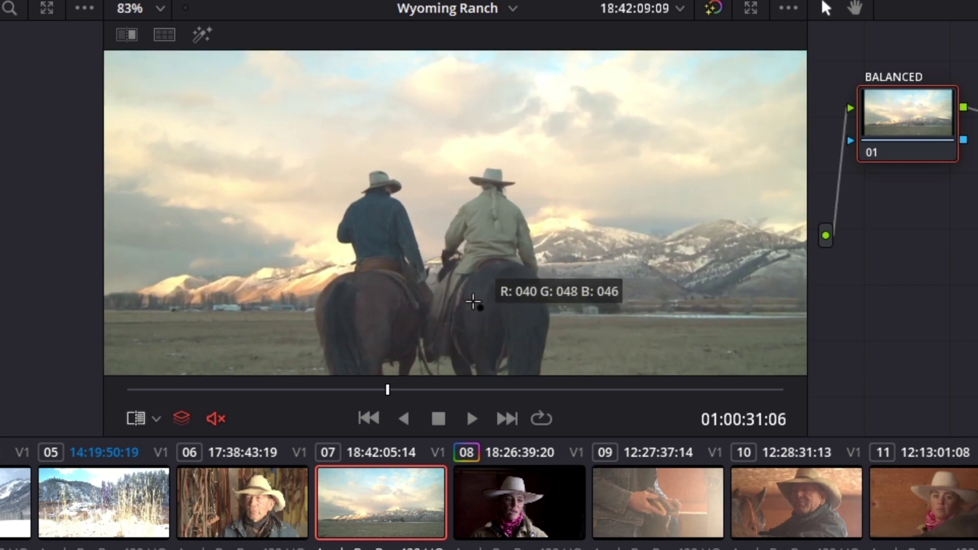
scroll(473, 302, "up", 1)
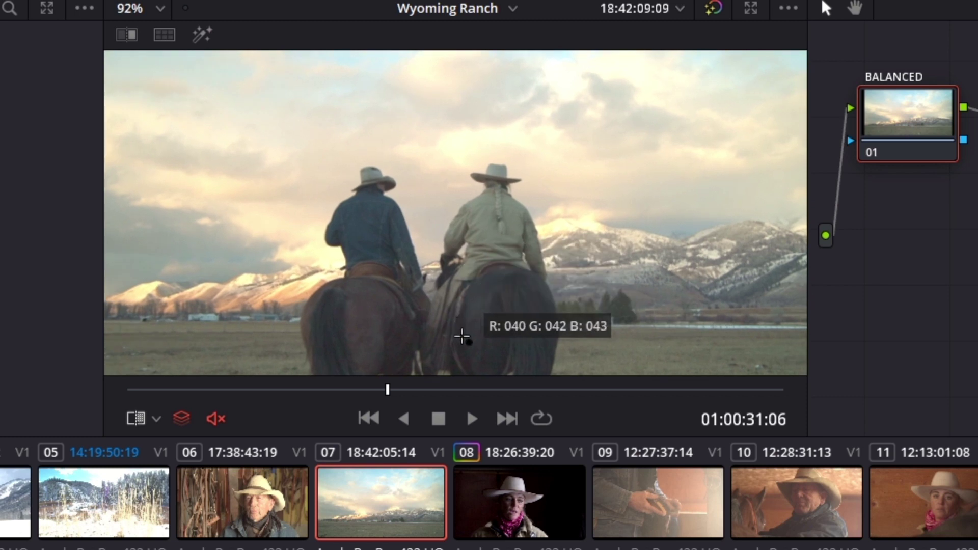
mouse_move(463, 313)
left_mouse_down()
mouse_move(468, 202)
mouse_move(478, 250)
left_mouse_up()
Step: Frame the horses' dark backs and white-balance the shot off the dark horse's coat
scroll(463, 257, "up", 2)
scroll(465, 249, "up", 1)
scroll(465, 250, "up", 3)
scroll(465, 250, "up", 1)
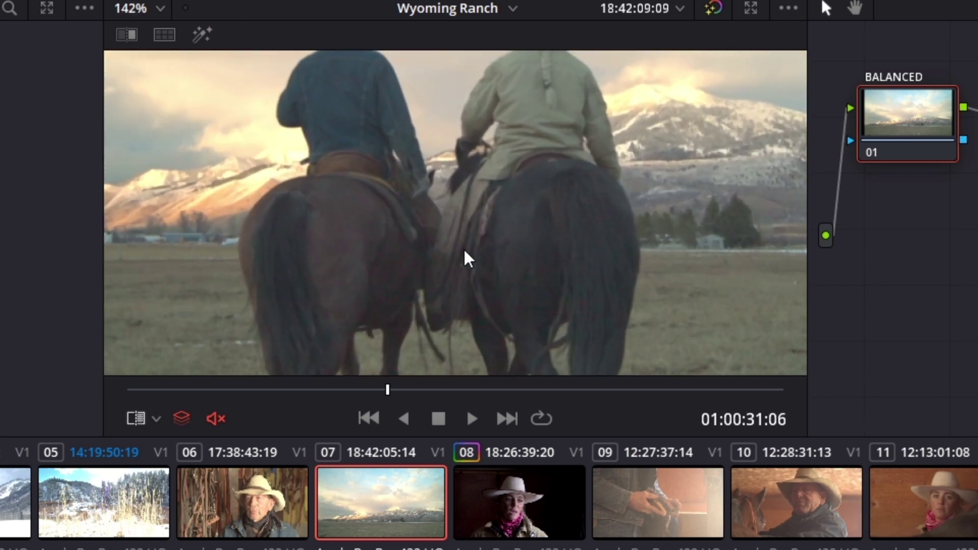
scroll(464, 248, "up", 2)
scroll(463, 248, "down", 1)
mouse_move(464, 255)
left_mouse_down()
mouse_move(462, 201)
mouse_move(458, 212)
mouse_move(489, 200)
left_mouse_up()
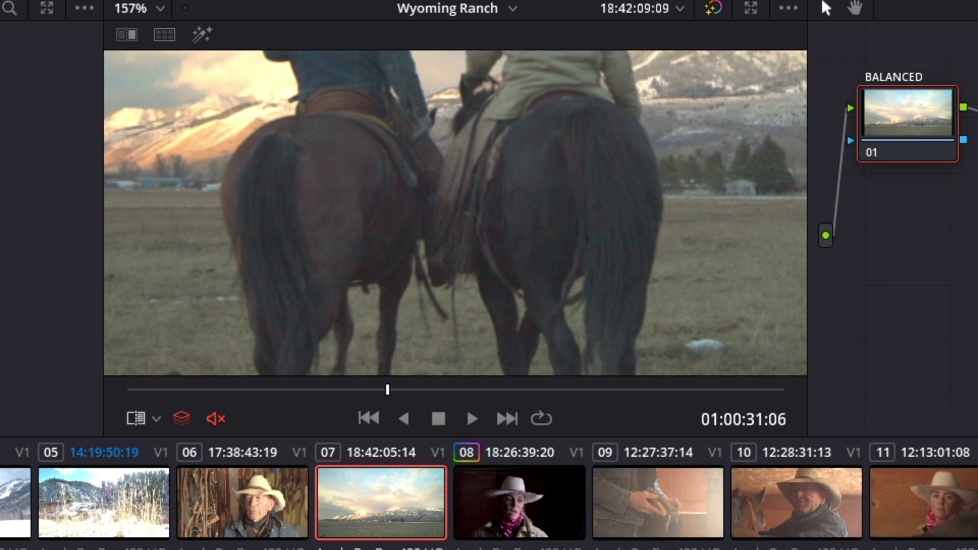
left_click(497, 252)
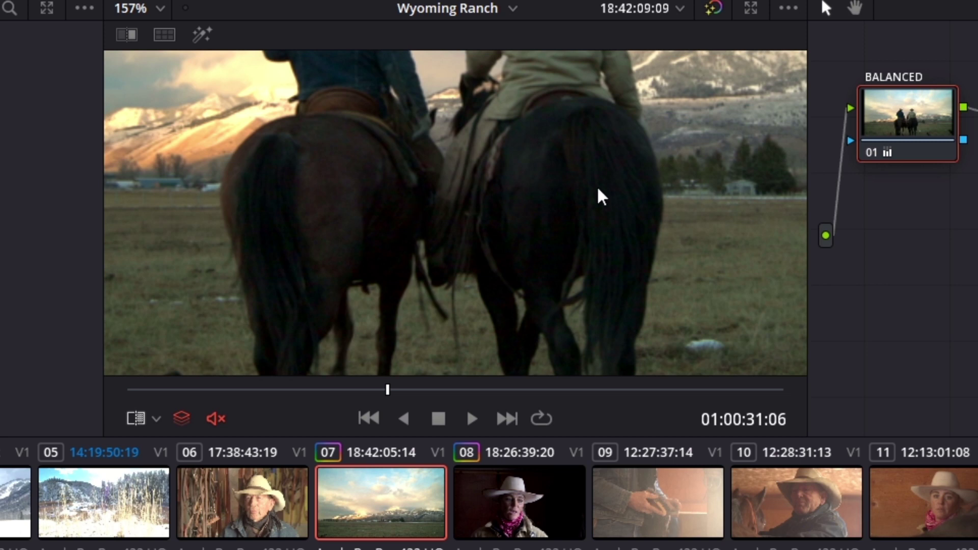
Step: Choose Fit from the viewer zoom dropdown to see the full riders frame
left_click(159, 8)
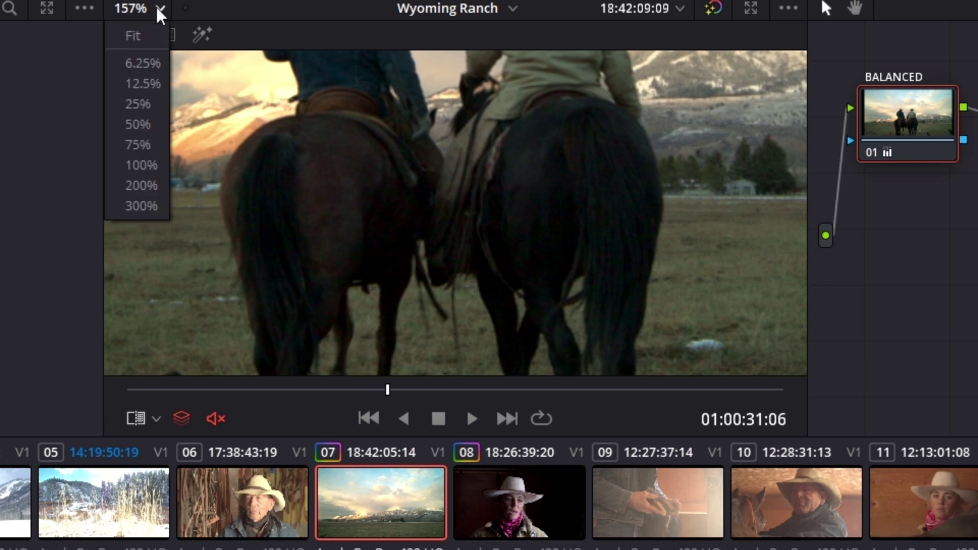
left_click(143, 35)
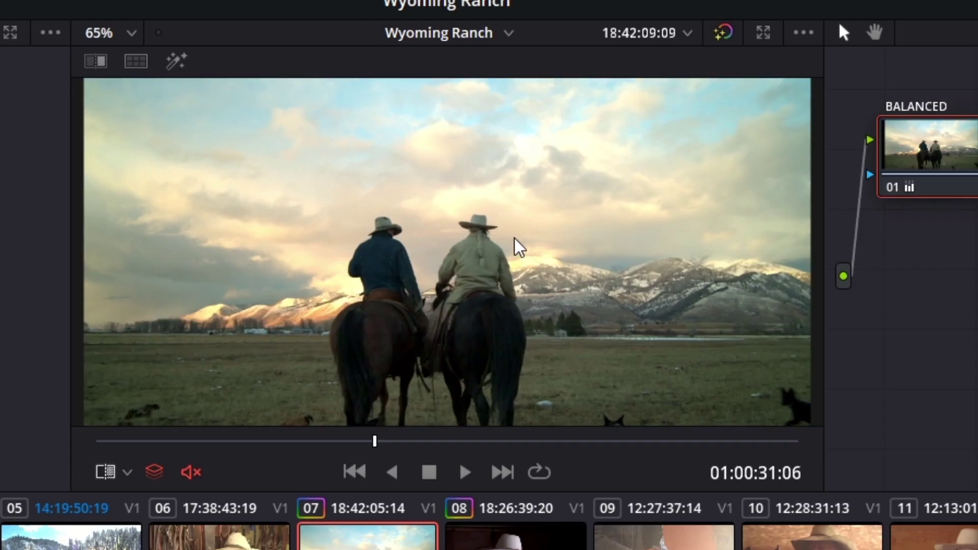
Step: Inspect the clouds in the sky up close, then set the viewer zoom back to fit the frame
left_click_drag(526, 188, 448, 332)
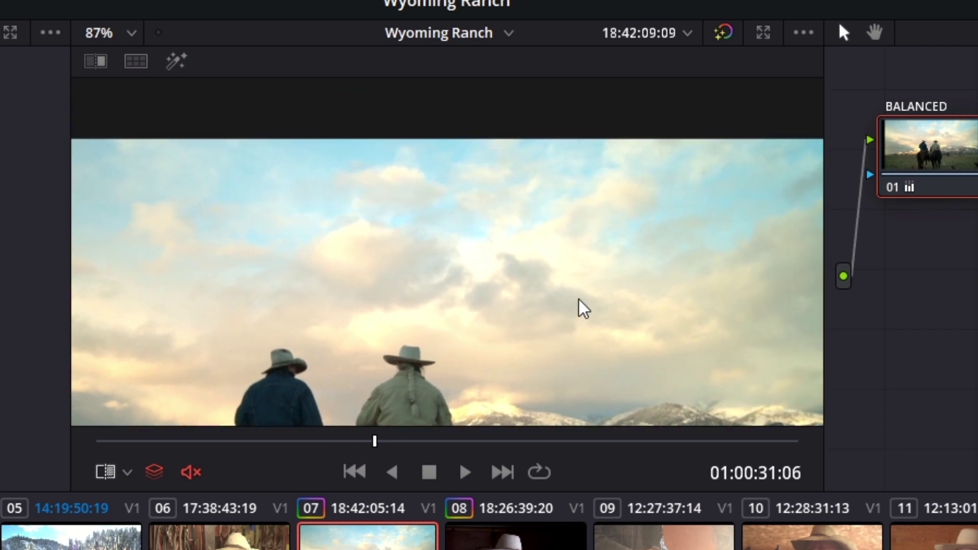
scroll(581, 308, "up", 1)
scroll(581, 308, "up", 2)
scroll(581, 308, "up", 1)
scroll(581, 308, "up", 2)
mouse_move(581, 307)
left_mouse_down()
mouse_move(398, 287)
mouse_move(454, 280)
left_mouse_up()
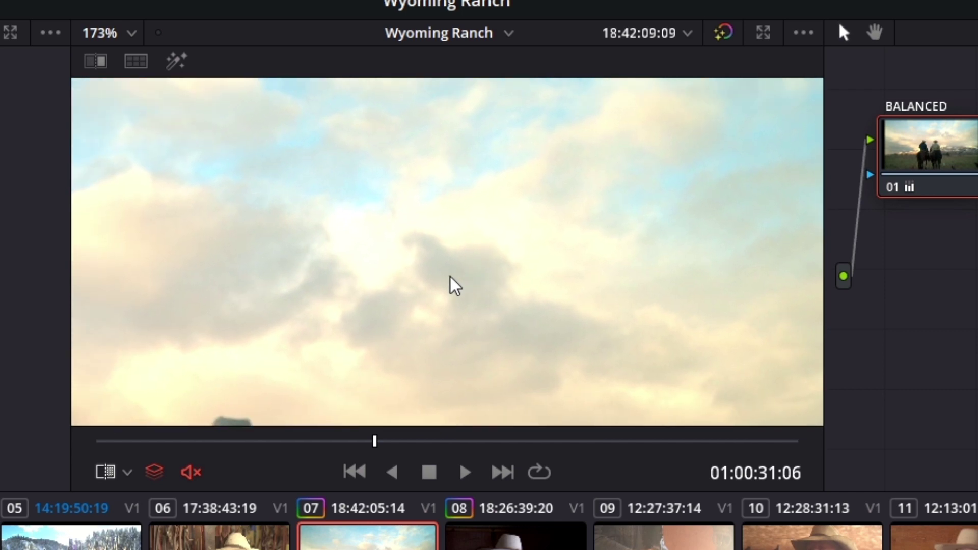
scroll(454, 285, "down", 1)
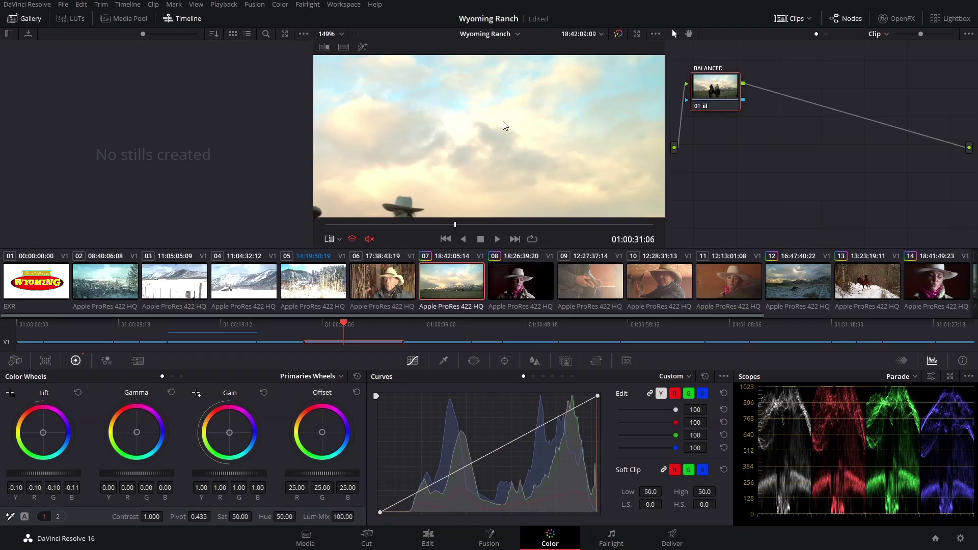
left_click(341, 35)
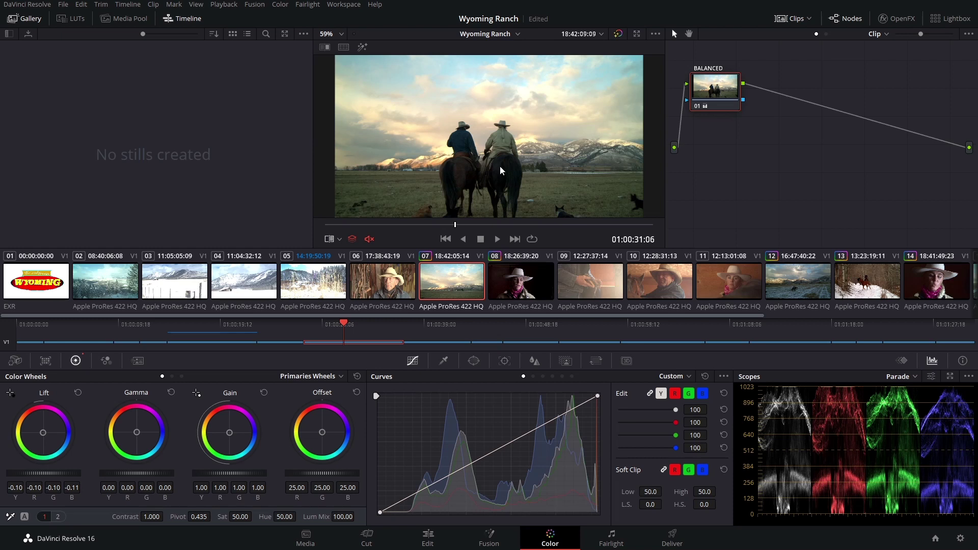
Step: Save the project with Ctrl+S, then toggle node 01 with Ctrl+D to compare, leaving it enabled
key("ctrl+s")
key("ctrl+d")
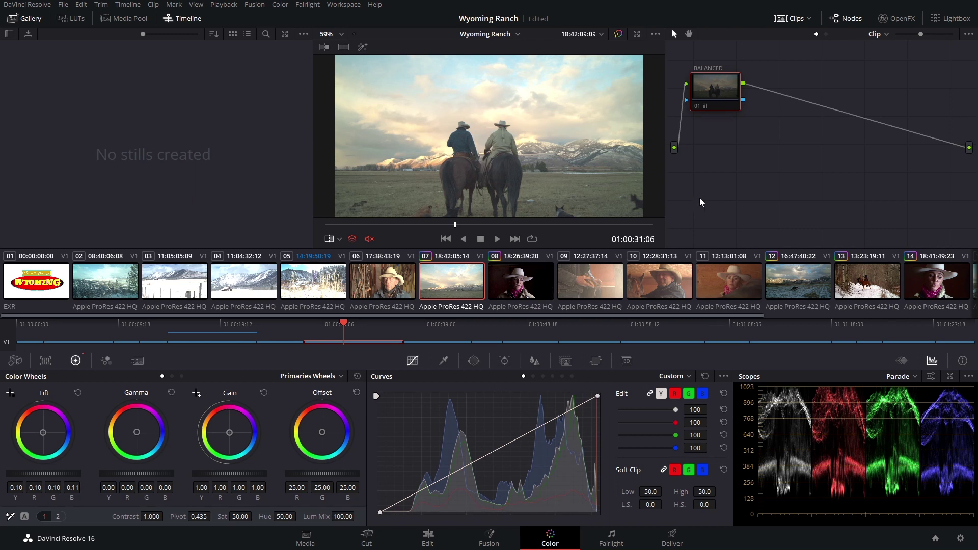
key("ctrl+d")
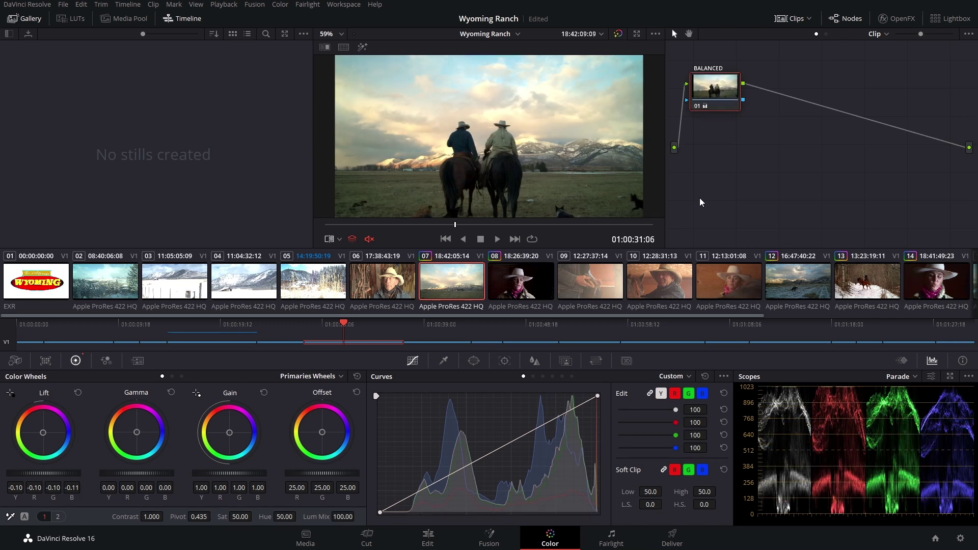
key("ctrl+d")
key("ctrl+d")
key("ctrl+d")
key("ctrl+d")
key("ctrl+d")
key("ctrl+d")
Step: Flip the viewer bypass repeatedly to compare graded and ungraded clip 07, ending on the grade
left_click(620, 35)
left_click(620, 35)
left_click(620, 35)
left_click(621, 36)
left_click(620, 35)
left_click(620, 35)
left_click_drag(672, 154, 696, 170)
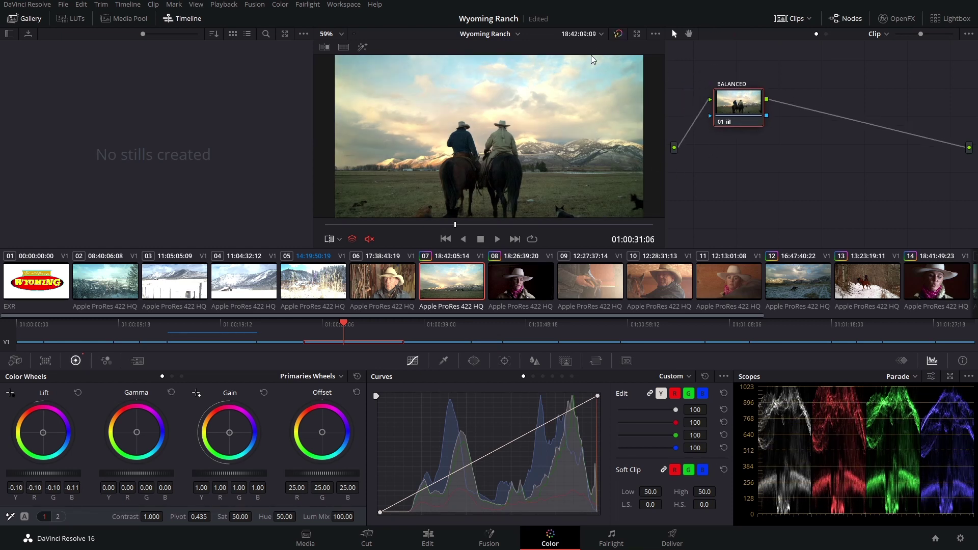
left_click(617, 35)
left_click(616, 36)
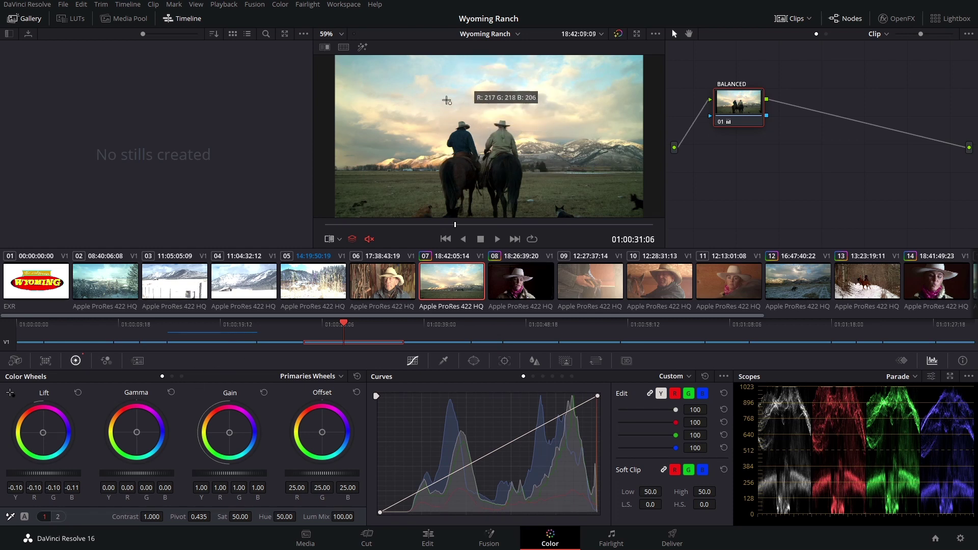
Step: Try a white balance from the bright sky, then undo the cyan tint to restore gain 1.00
left_click(485, 90)
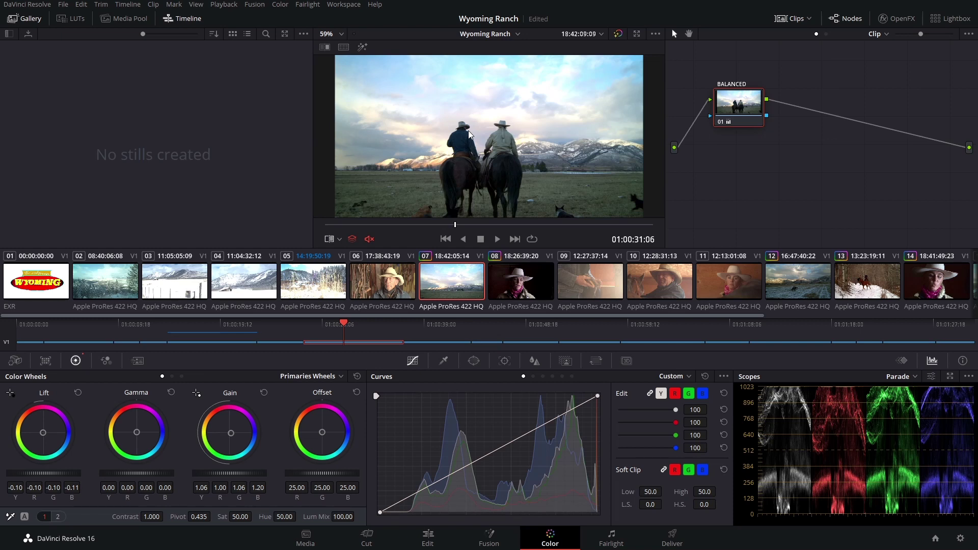
key("alt+shift+c")
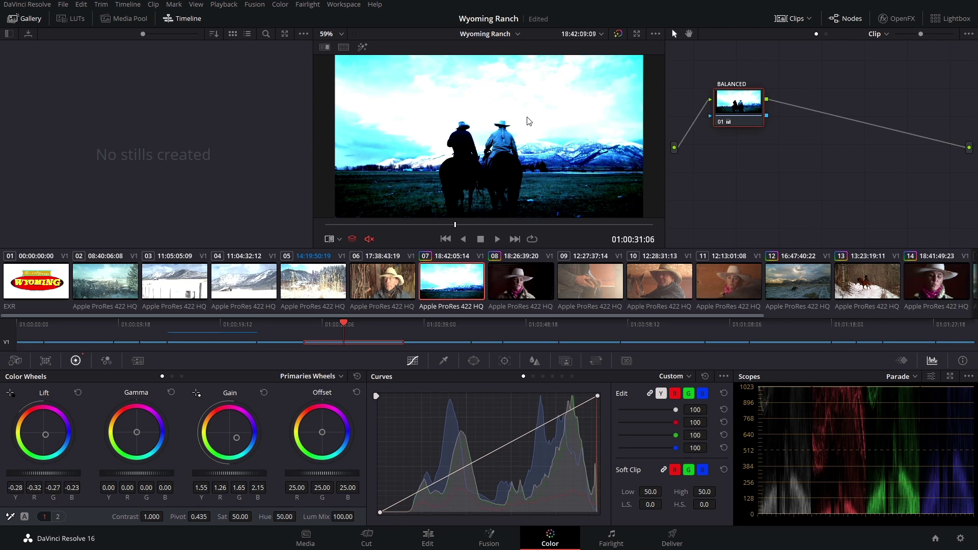
key("ctrl+z")
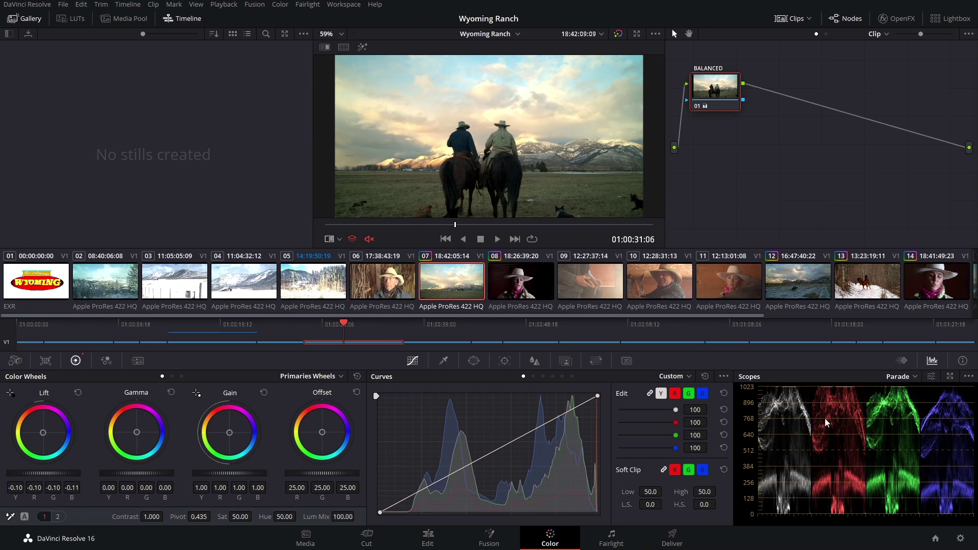
Step: Set the parade scope to RGB-only channels and load clip 03, the snowy fence shot
left_click(915, 377)
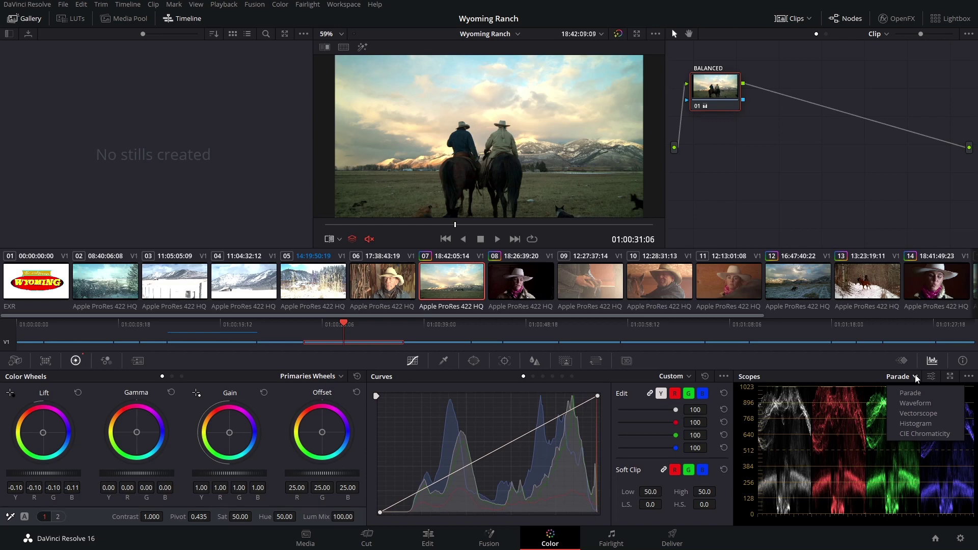
left_click(932, 377)
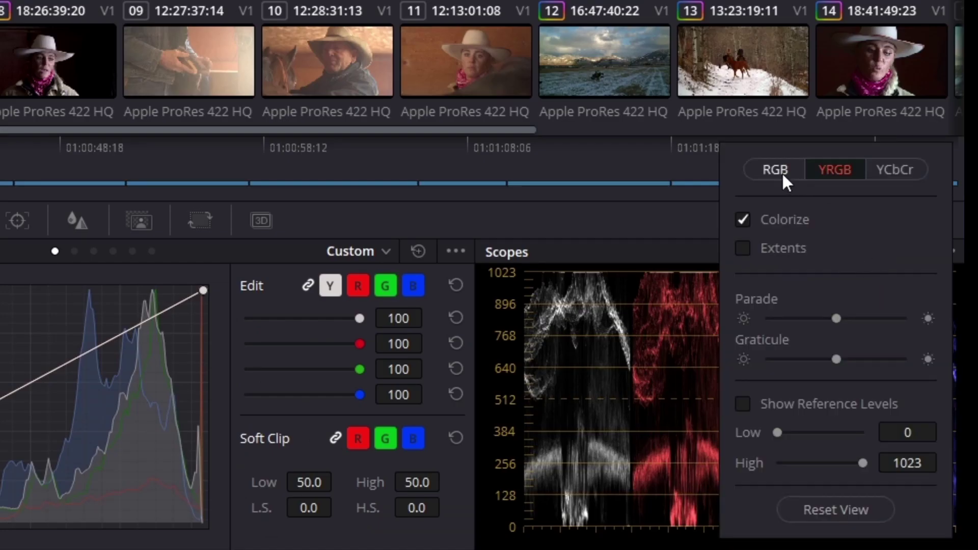
left_click(775, 170)
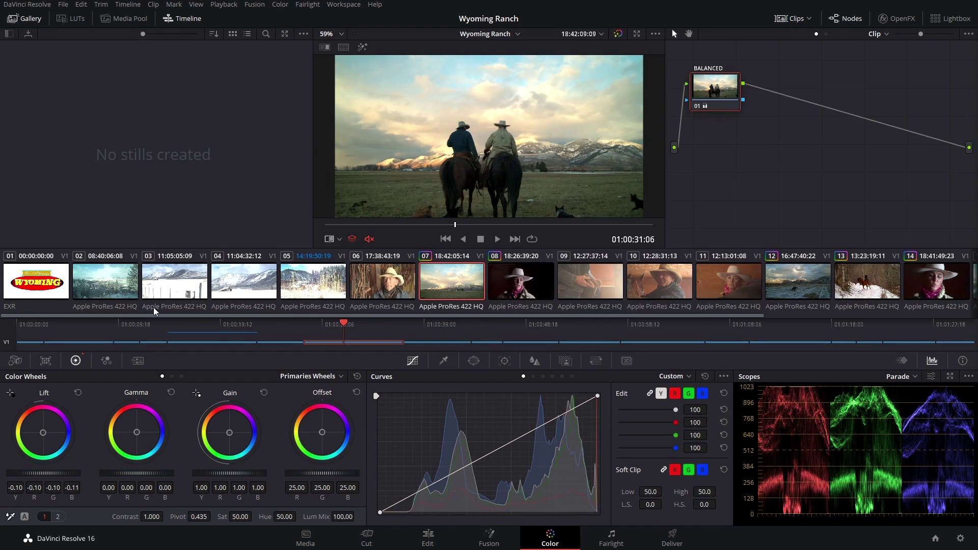
left_click(163, 289)
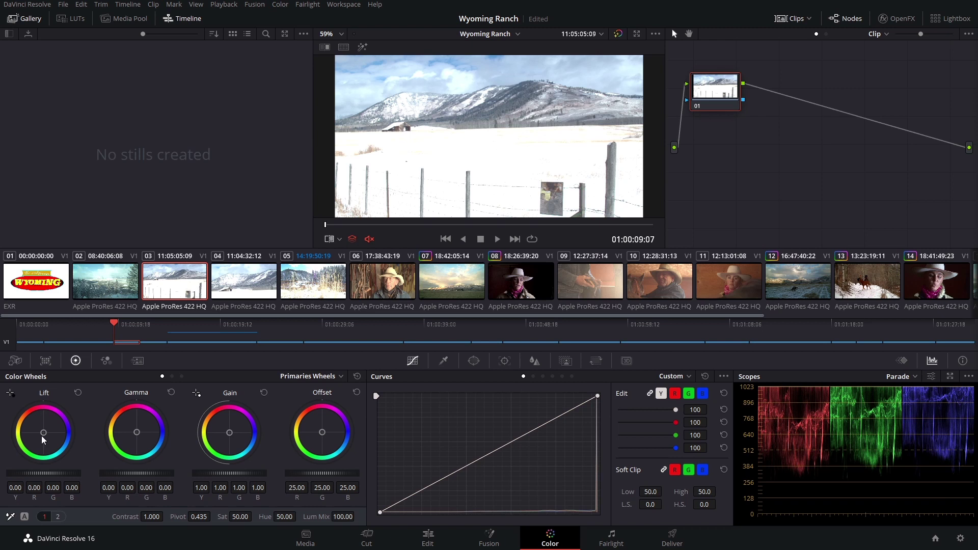
Step: Lower the Lift master wheel on clip 03 until Lift YRGB reads -0.20
left_click_drag(62, 473, 36, 473)
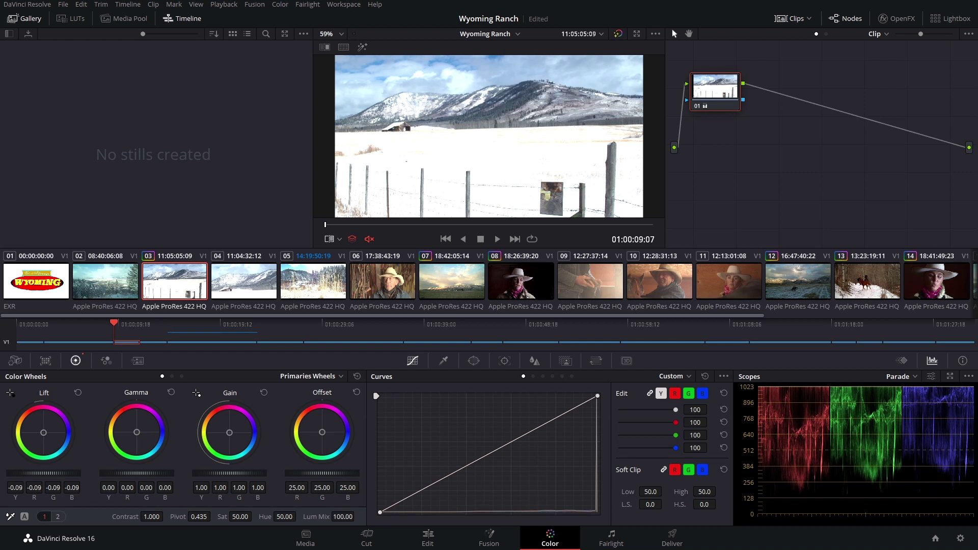
left_click_drag(46, 473, 31, 473)
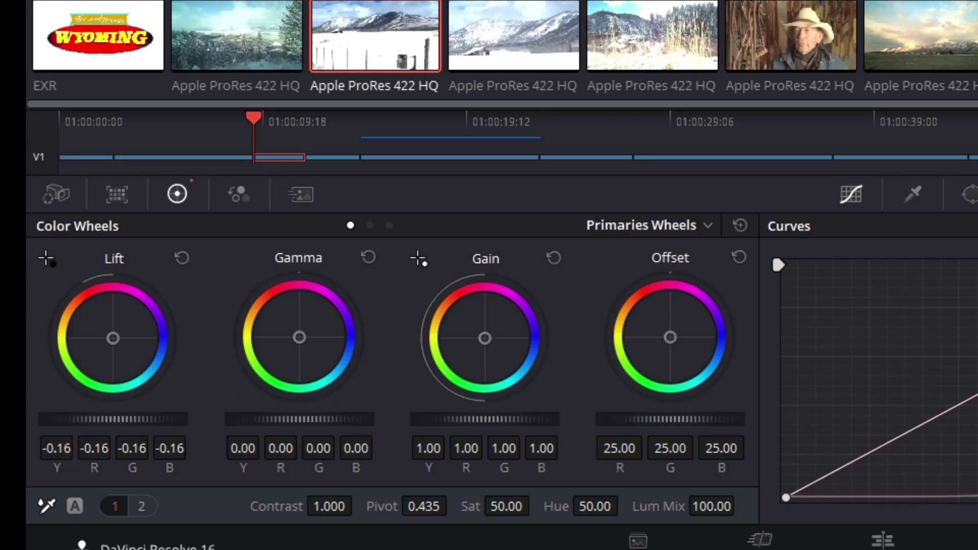
left_click_drag(113, 419, 87, 418)
left_click_drag(43, 473, 46, 473)
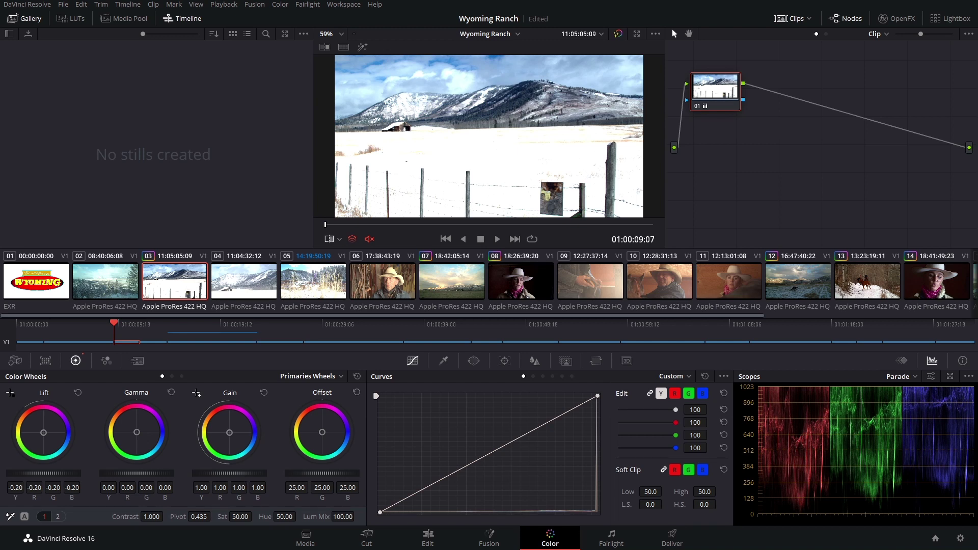
Step: Pull Gain down to 0.60 to tame the snow highlights, nudging Gamma up to 0.07
left_click_drag(229, 473, 212, 473)
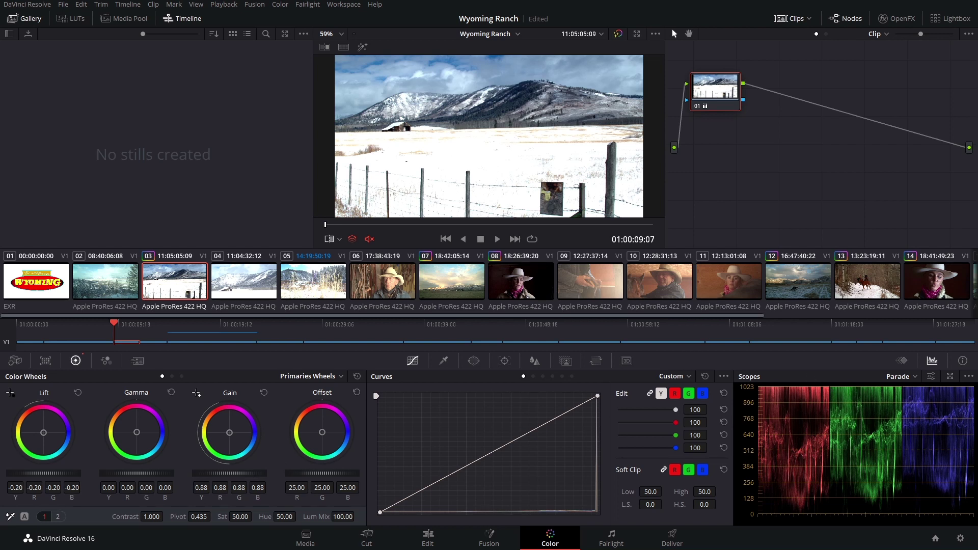
left_click_drag(213, 473, 180, 474)
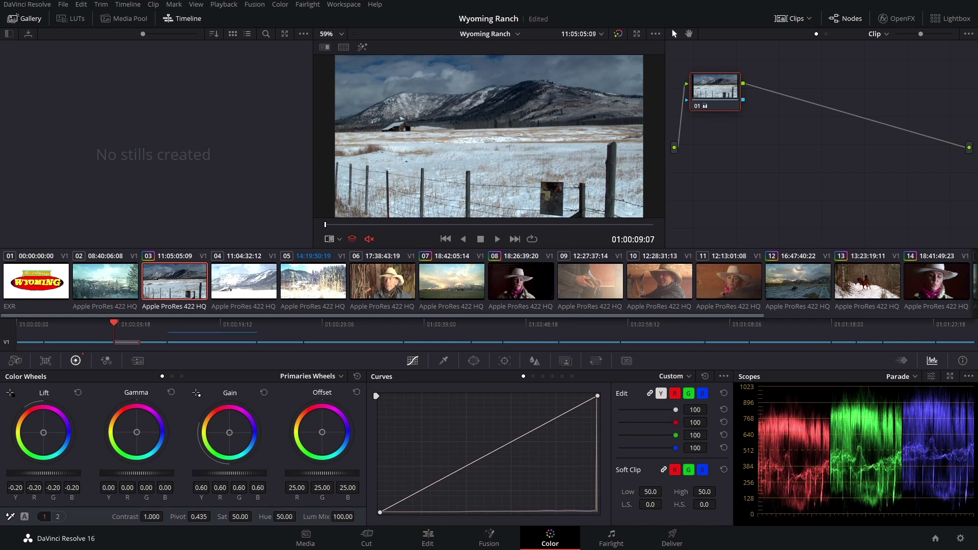
left_click_drag(137, 473, 153, 473)
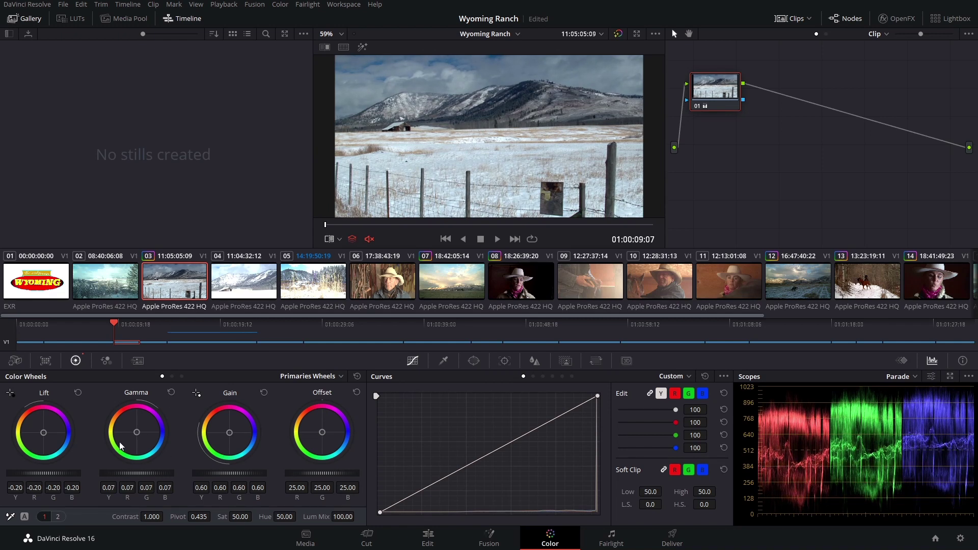
Step: Raise the Gamma master wheel to 0.15 to brighten the snowy midtones
left_click_drag(137, 473, 155, 473)
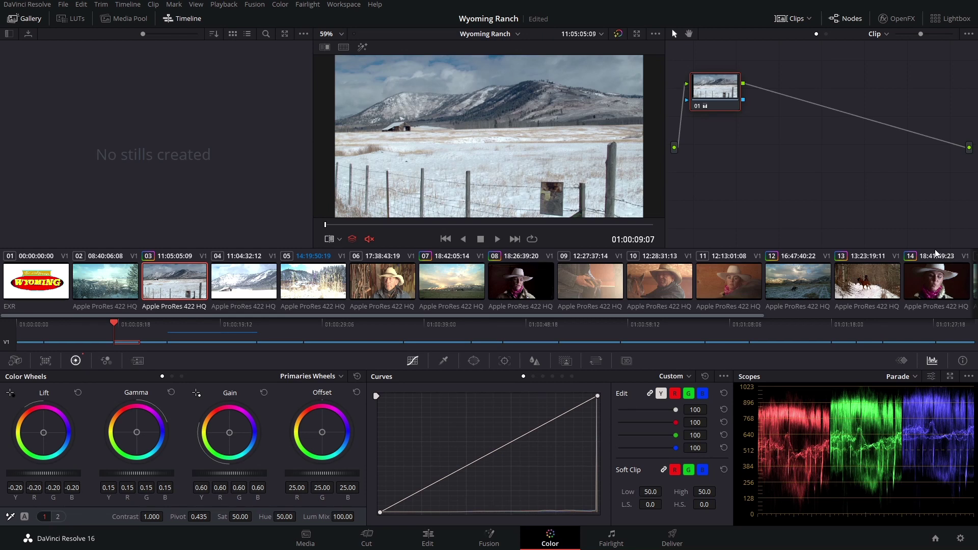
Step: Save the project with Ctrl+S, then toggle the grade bypass repeatedly to compare against the original
key("ctrl+s")
key("shift+d")
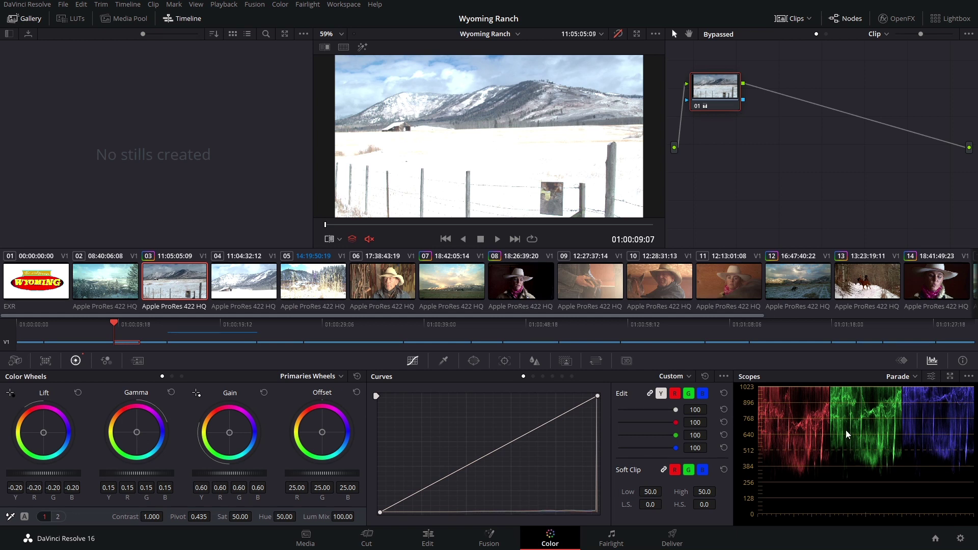
key("shift+d")
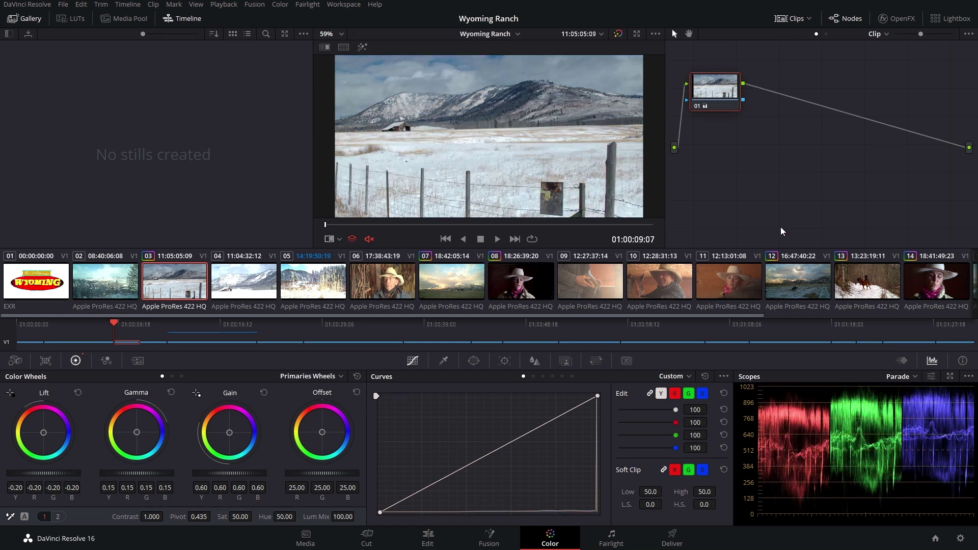
key("shift+d")
key("shift+d")
key("shift+d")
key("shift+d")
key("shift+d")
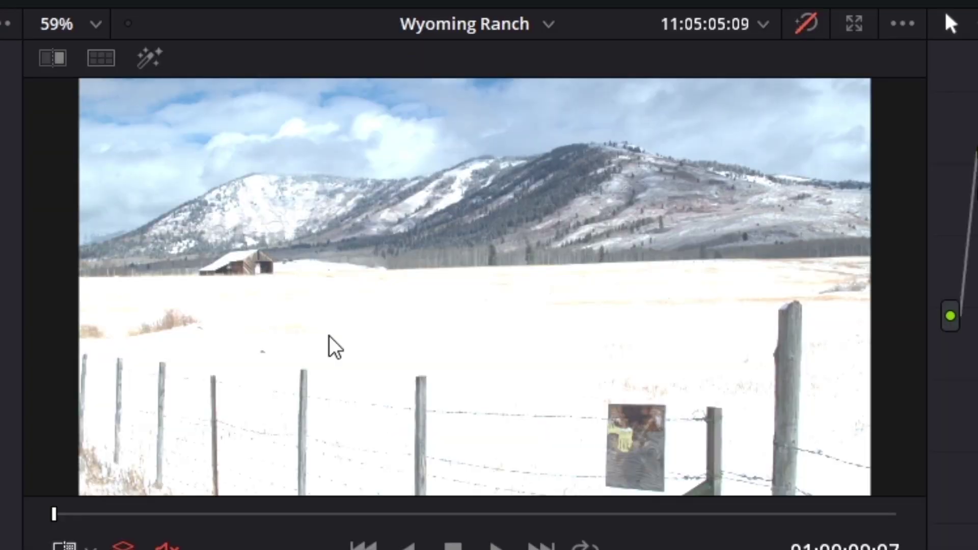
key("shift+d")
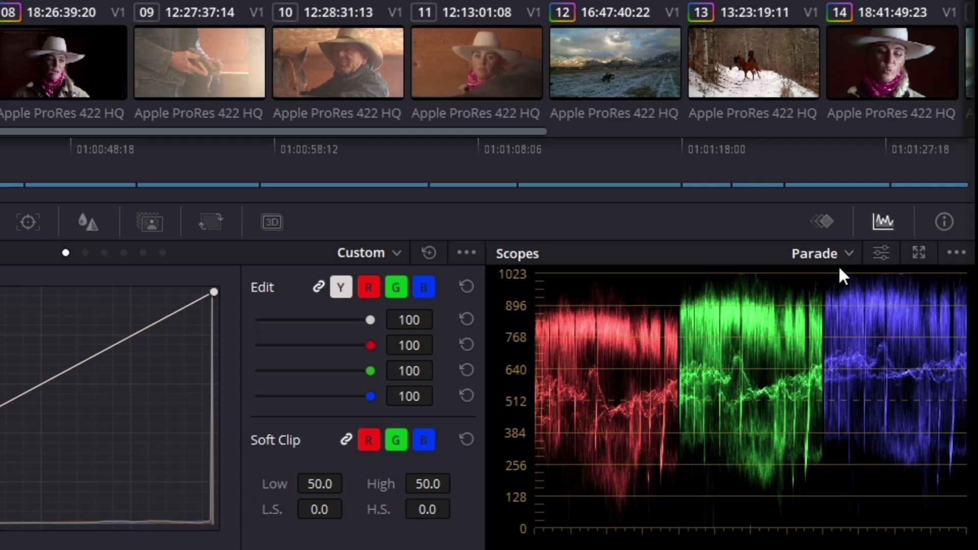
Step: Switch the scope to Waveform, back to Parade, then to Vectorscope
left_click(914, 378)
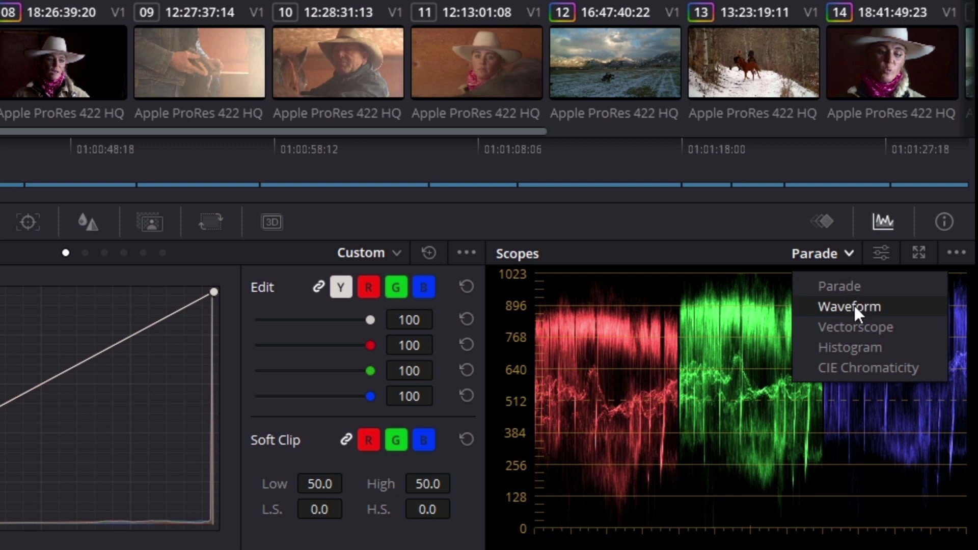
left_click(854, 306)
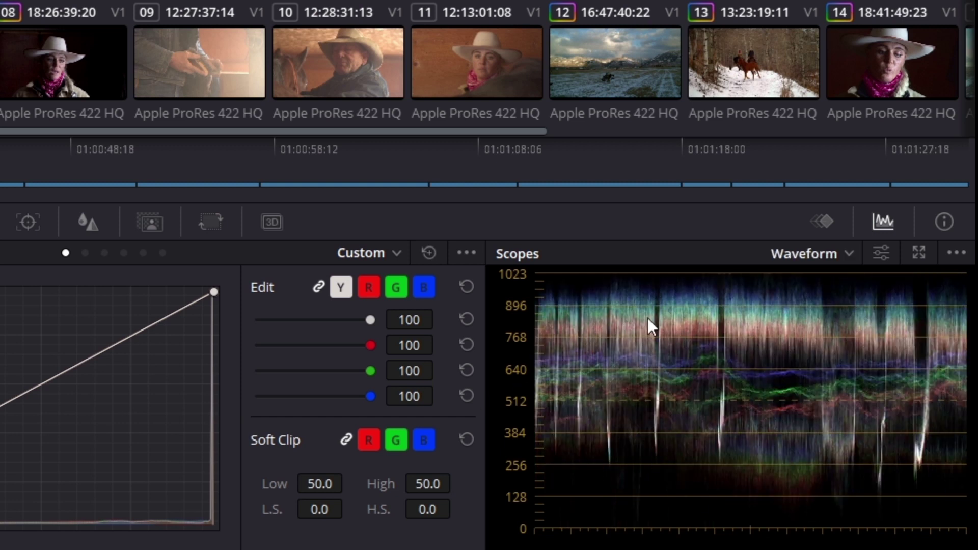
left_click(844, 257)
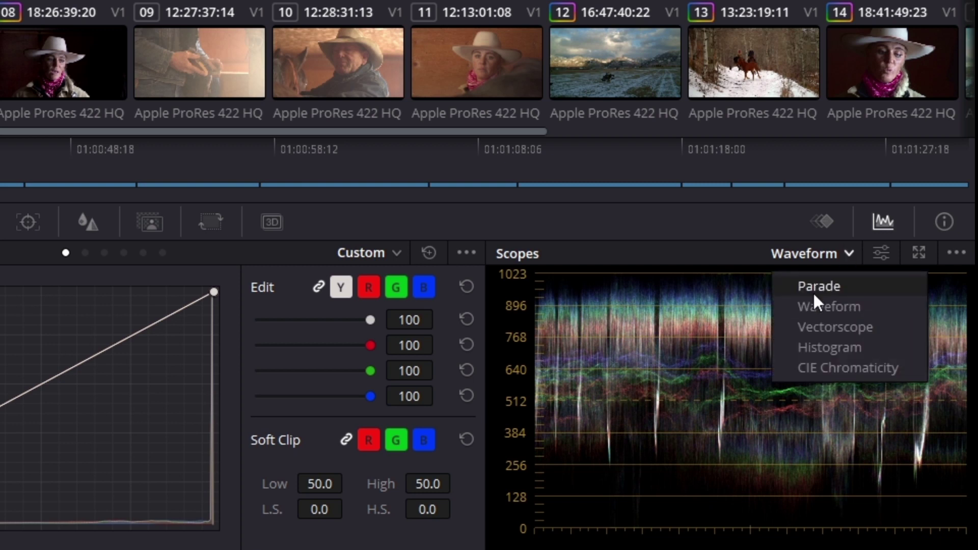
left_click(814, 294)
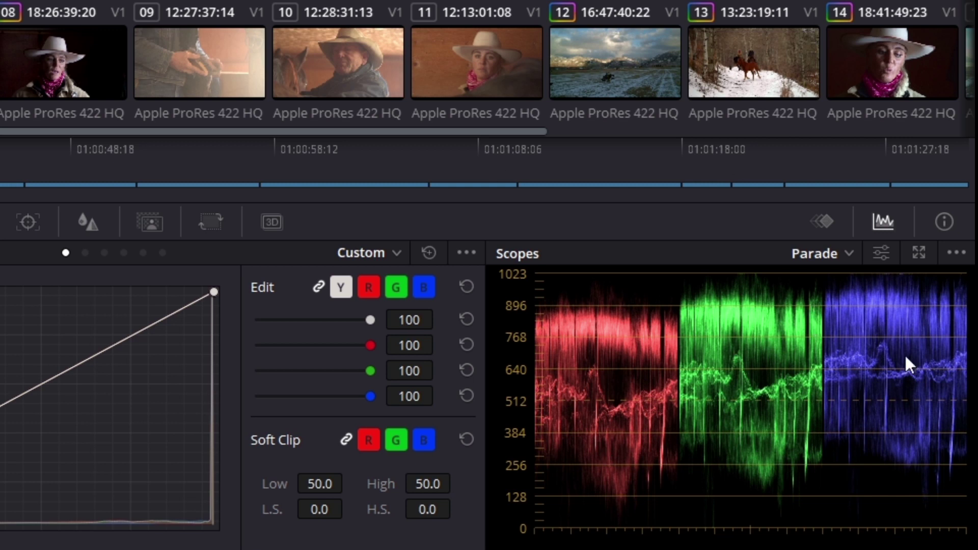
left_click(850, 254)
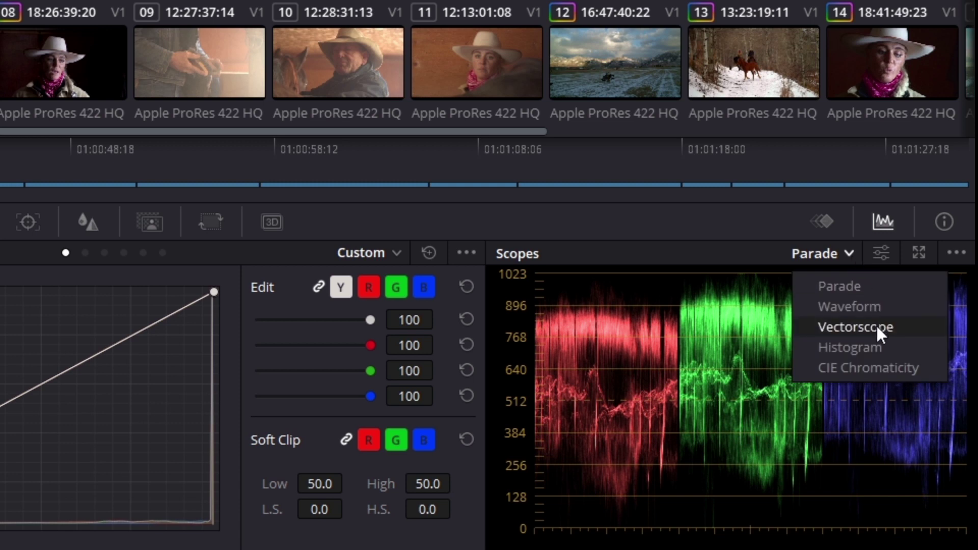
left_click(880, 331)
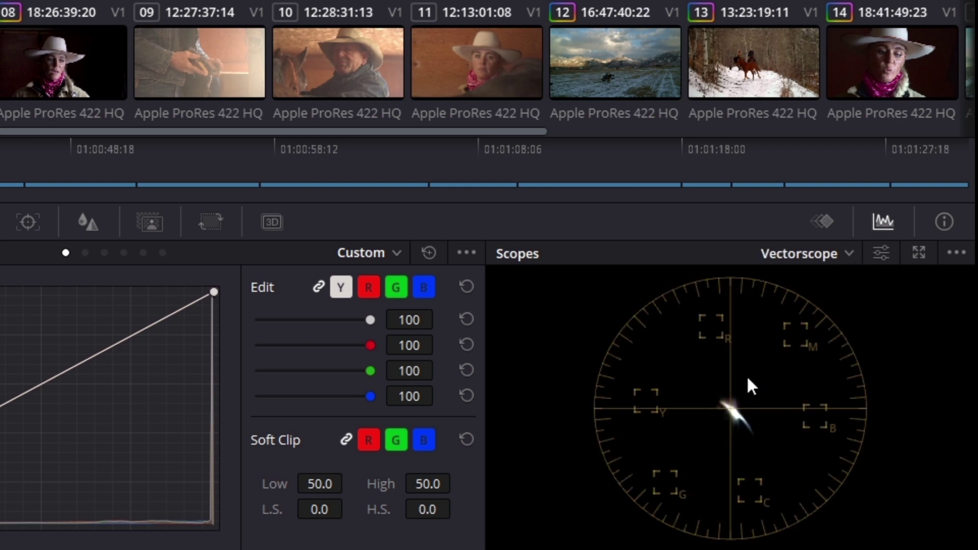
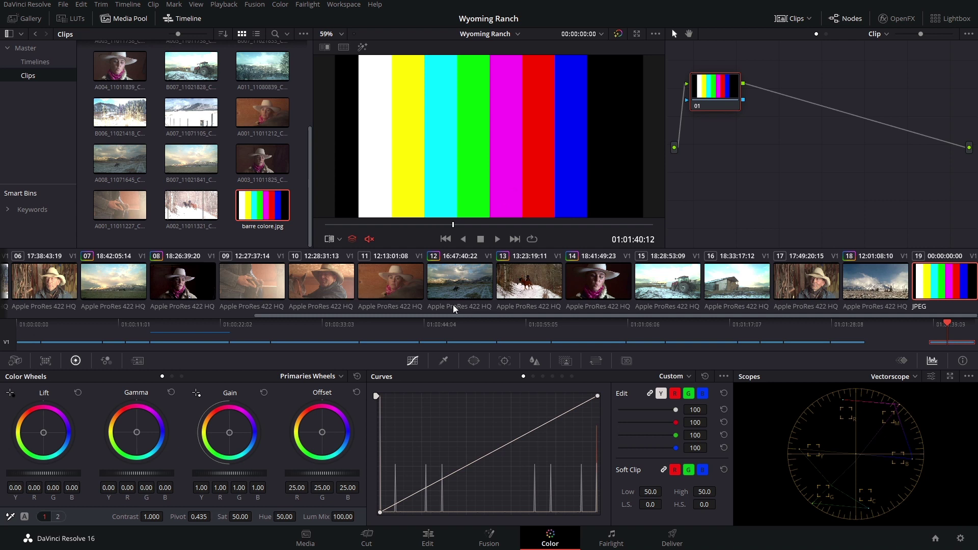
Step: Drag the Sat field so the colour-bars clip's saturation drops from 50.00 to 49.80
left_click_drag(240, 516, 219, 517)
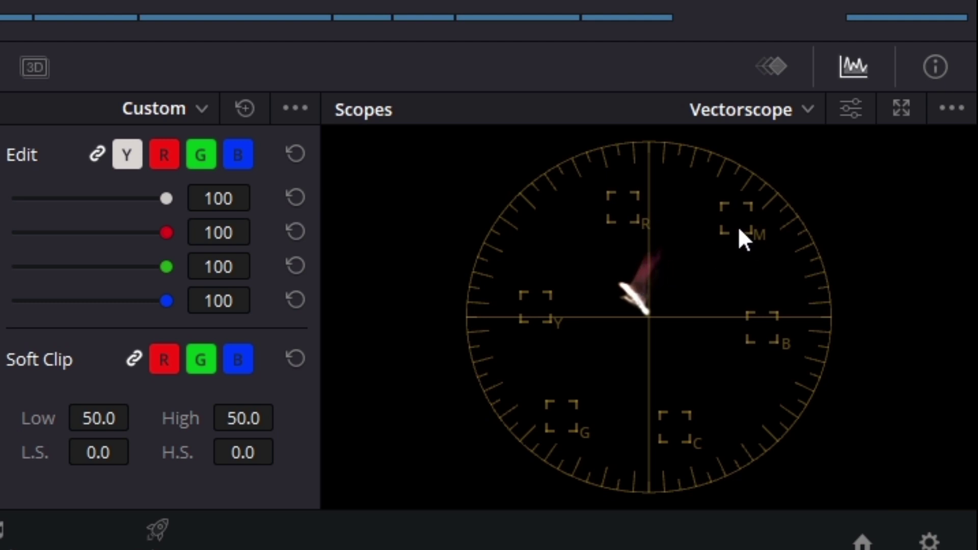
Step: Switch the scope to Histogram, then to CIE Chromaticity
left_click(810, 109)
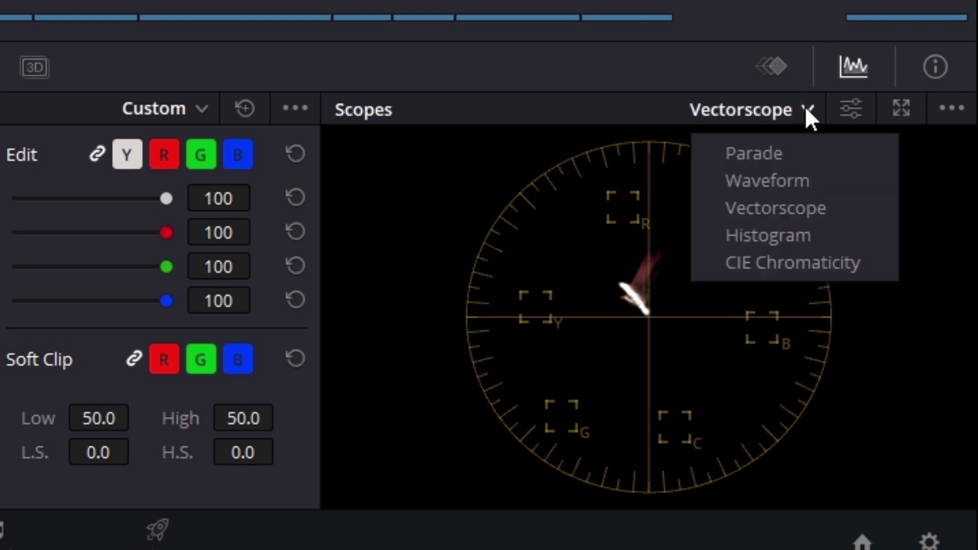
left_click(809, 237)
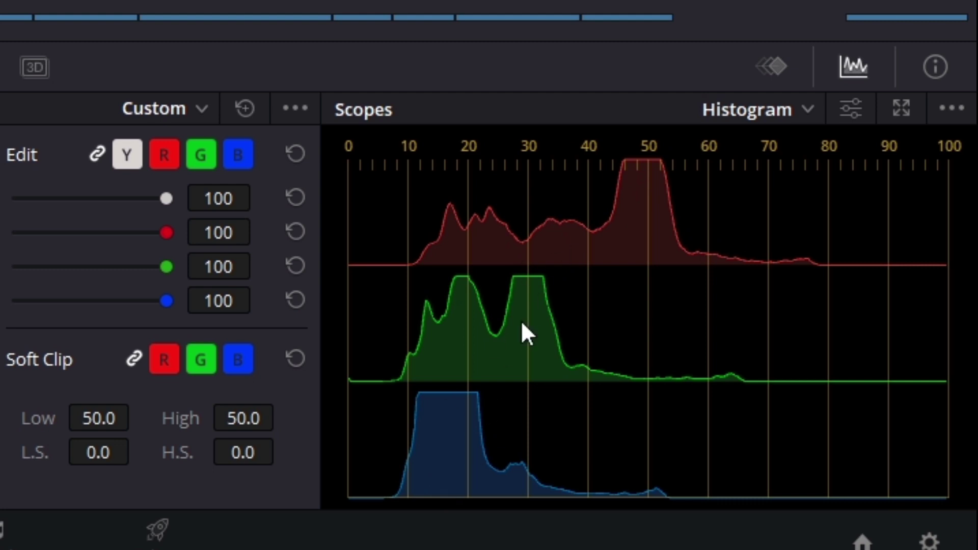
left_click(789, 112)
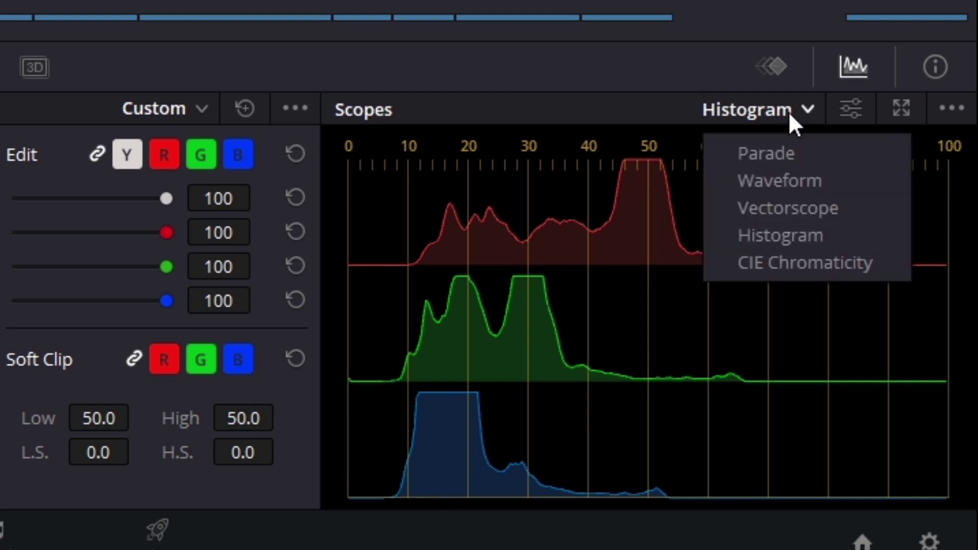
left_click(826, 263)
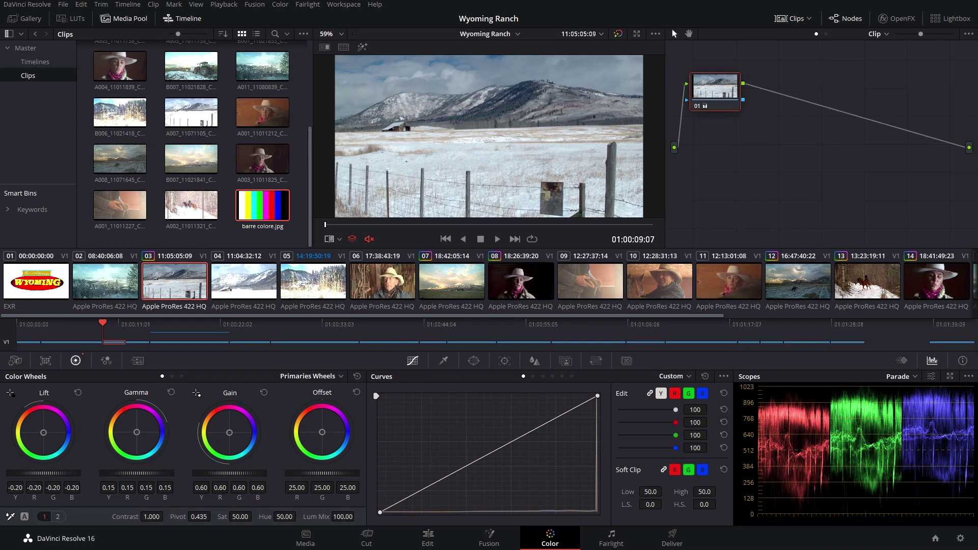
Step: Lower the Lift master wheel to -0.27 and set the Gain master wheel to 0.56
left_click_drag(46, 473, 25, 473)
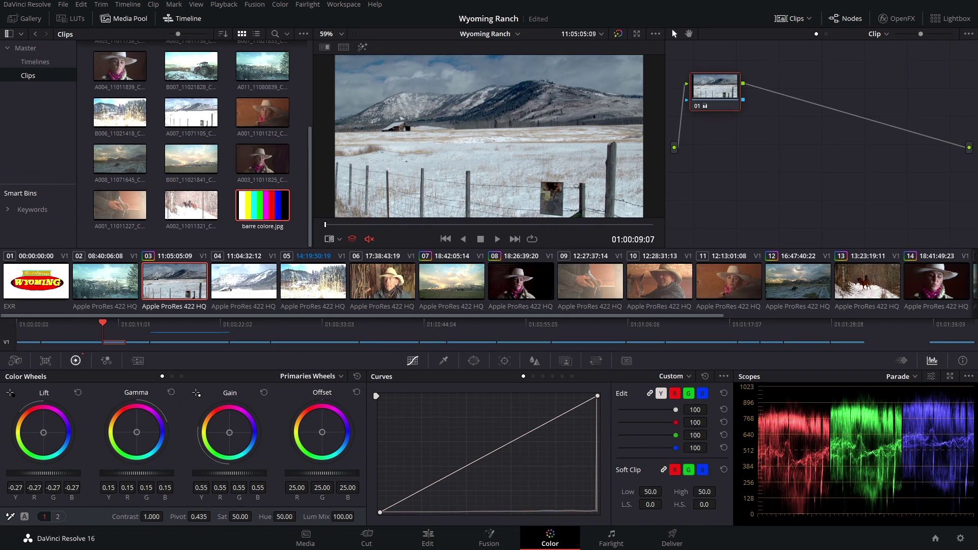
left_click_drag(230, 473, 232, 473)
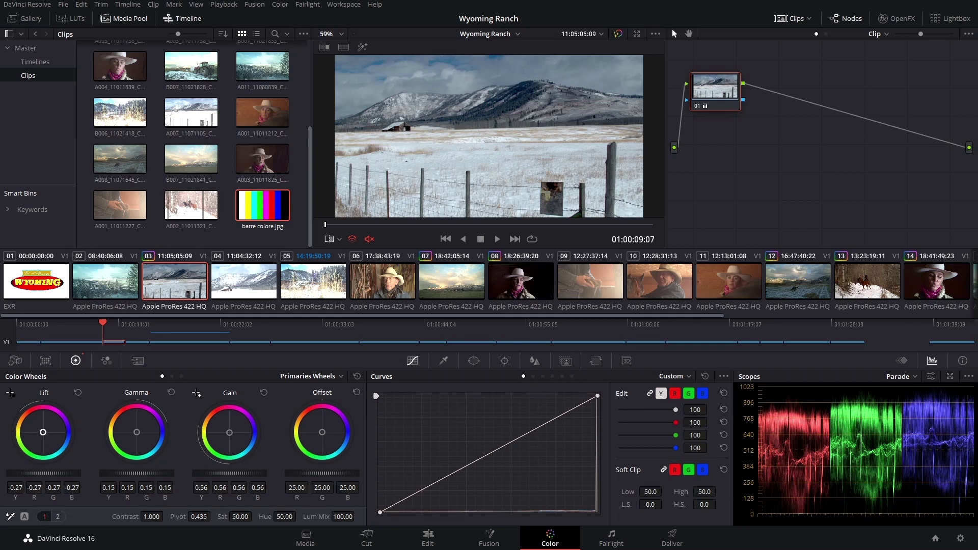
Step: Shift the Lift wheel away from blue to R -0.23, B -0.37, and save the project
left_click_drag(42, 432, 38, 430)
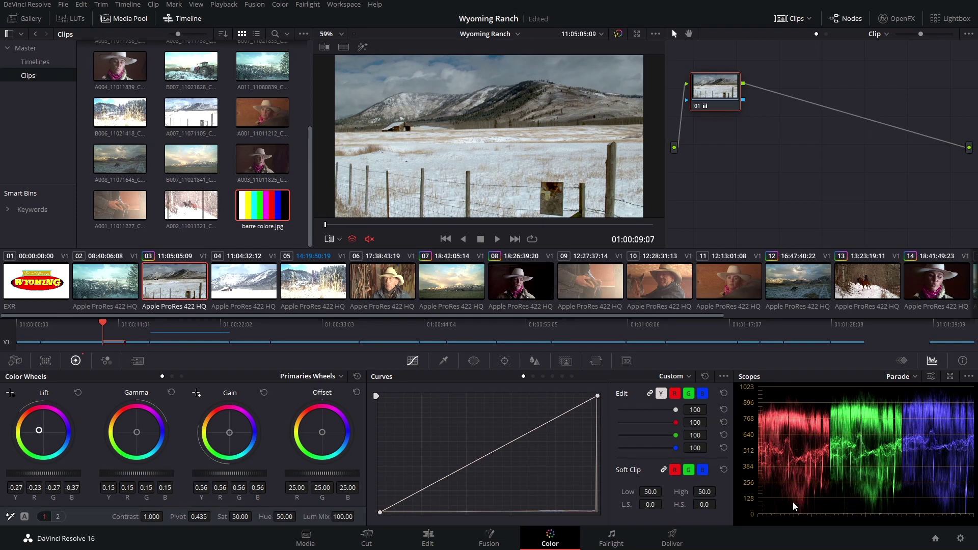
key("ctrl+s")
Step: Push the Gain wheel toward red until Gain reads R 0.60, G 0.54, B 0.53
left_click_drag(230, 437, 228, 433)
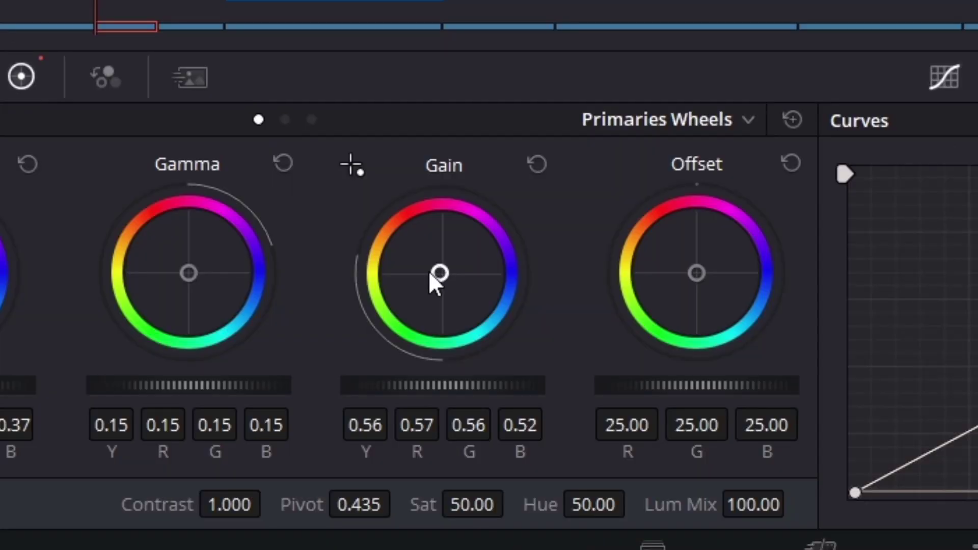
left_click_drag(439, 275, 438, 271)
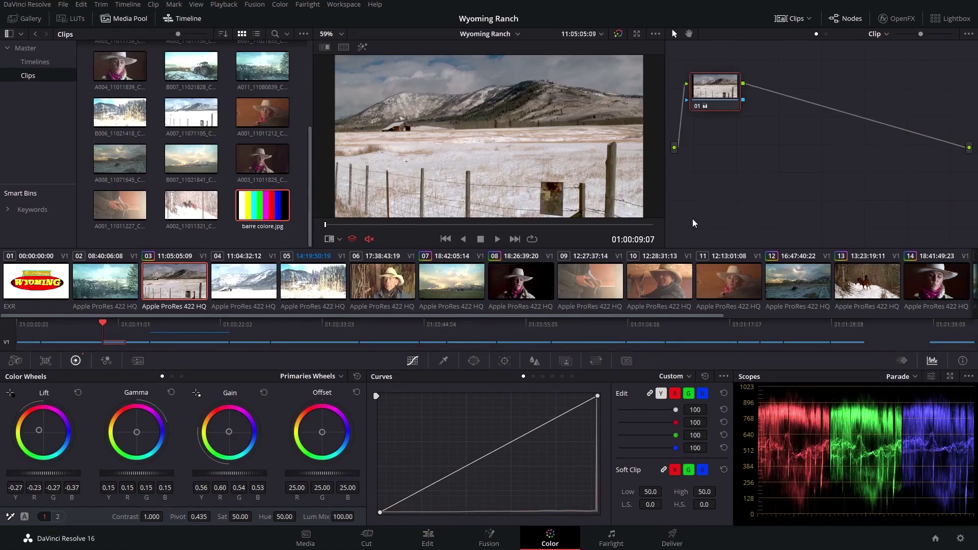
key("shift+d")
key("shift+d")
key("shift+d")
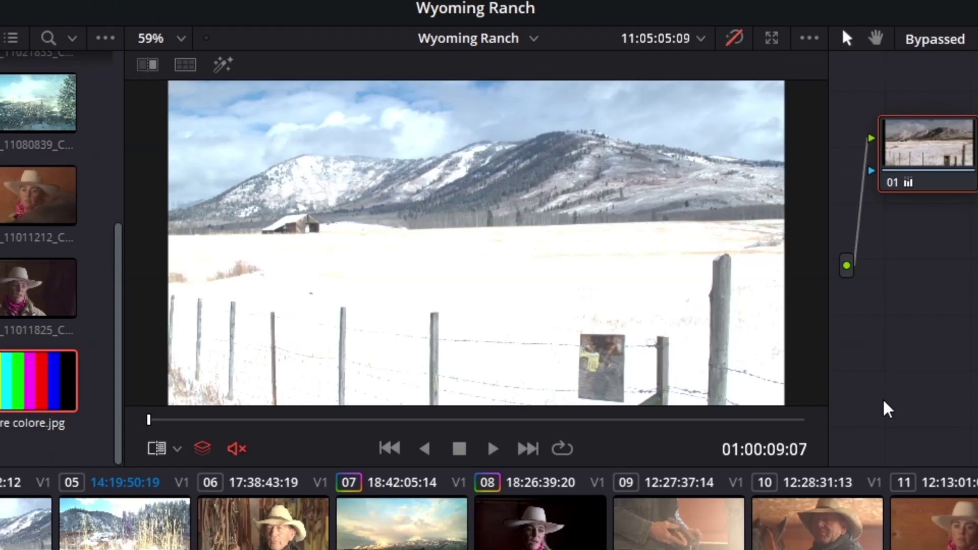
key("shift+d")
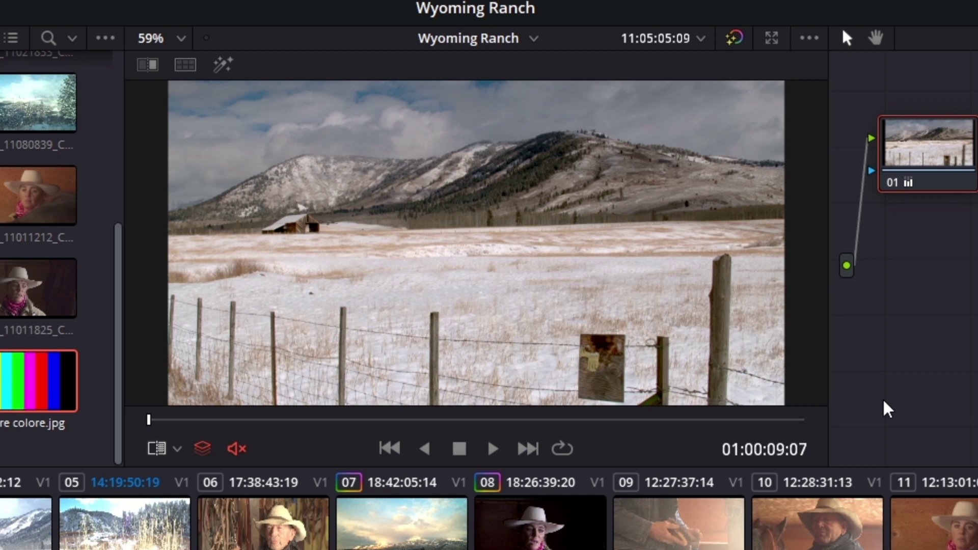
key("shift+d")
key("shift+d")
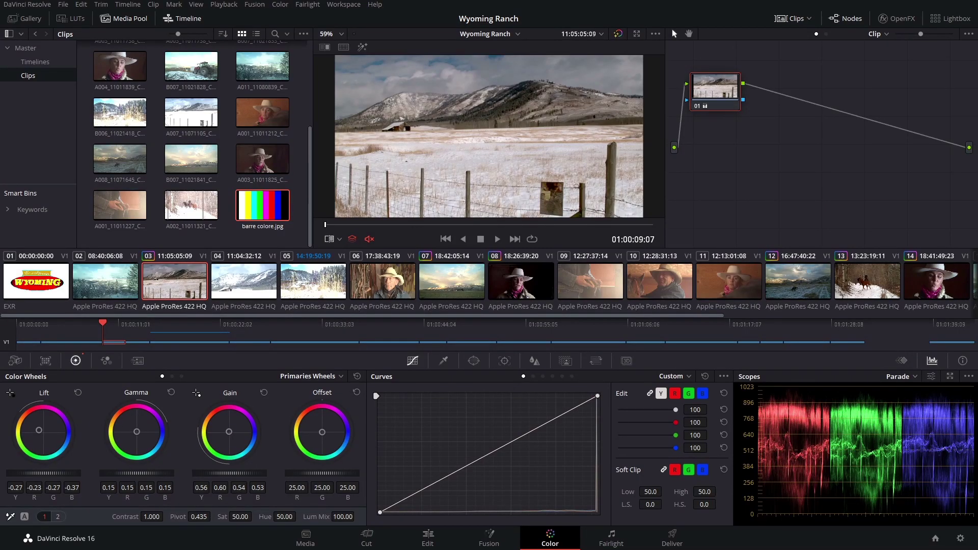
Step: Raise the Gamma master wheel so Gamma Y/R/G/B all read 0.19
left_click_drag(136, 474, 158, 473)
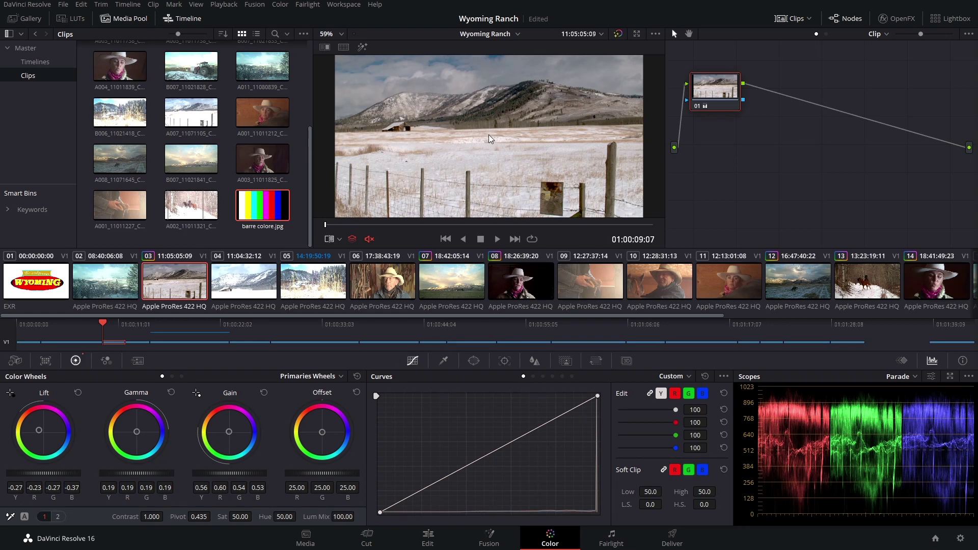
Step: Review the graded ranch clip fullscreen twice, returning to the normal view each time
key("ctrl+f")
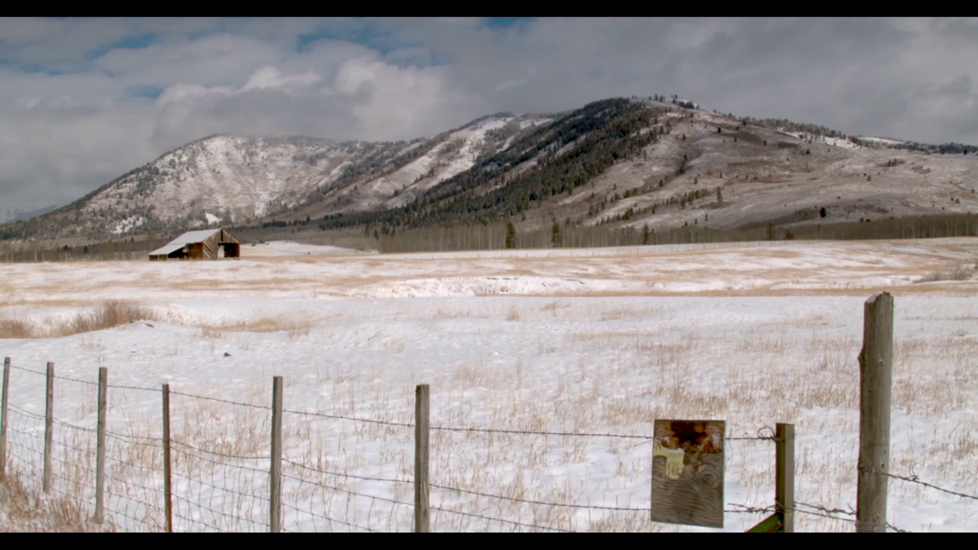
key("Escape")
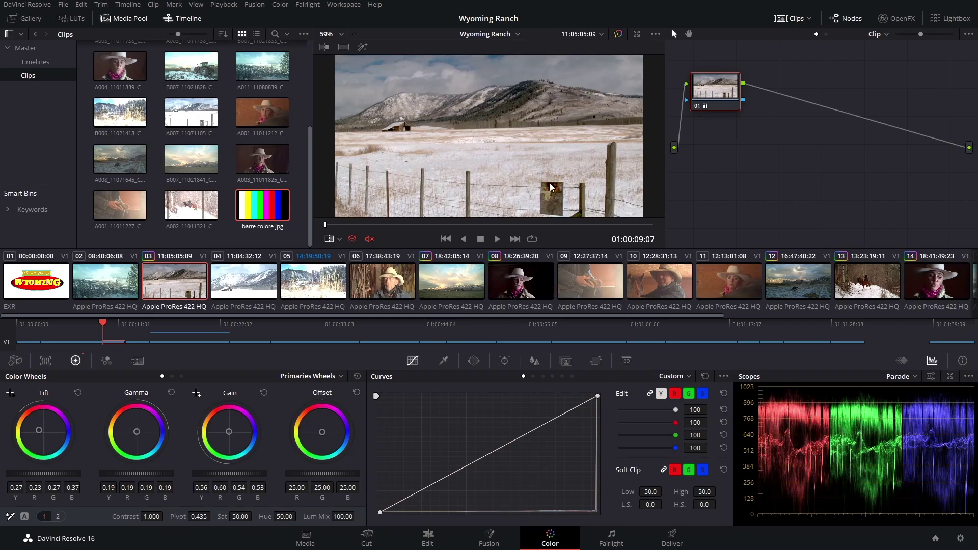
key("ctrl+f")
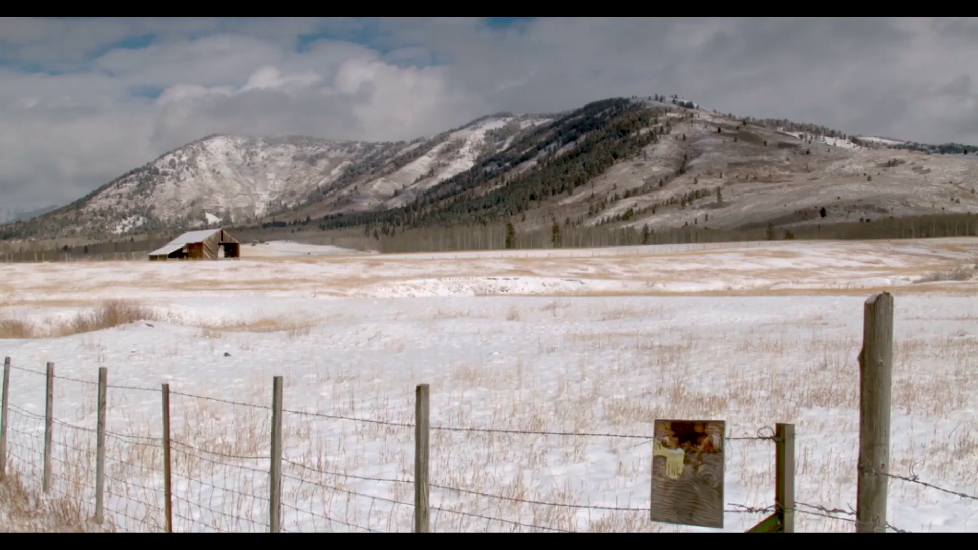
key("Escape")
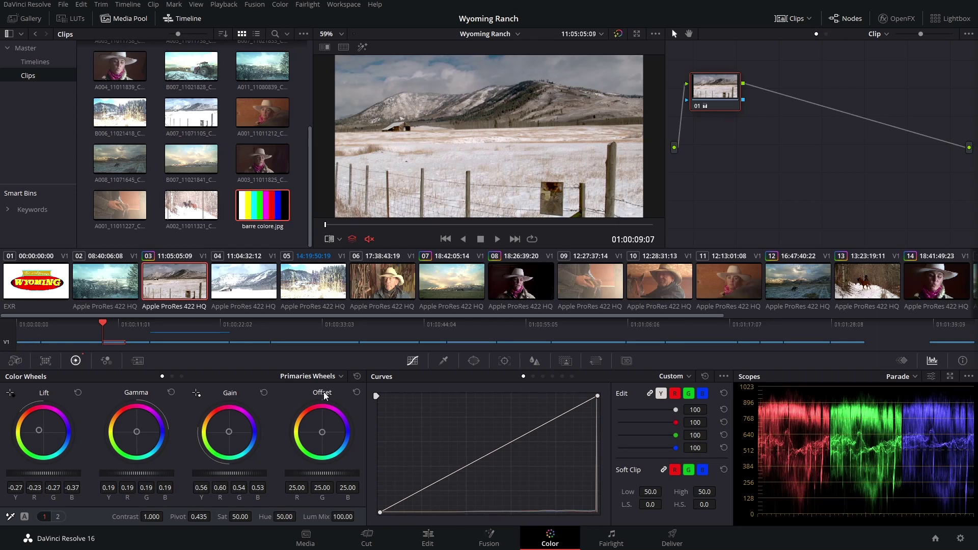
Step: Select clip 06, the cowboy interview, and display the primaries as Primaries Bars
left_click(384, 280)
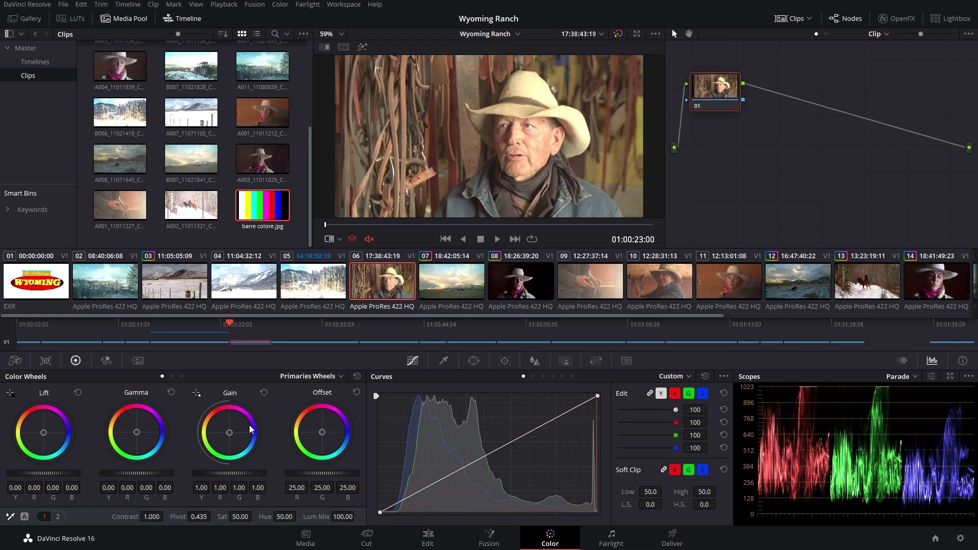
left_click(341, 377)
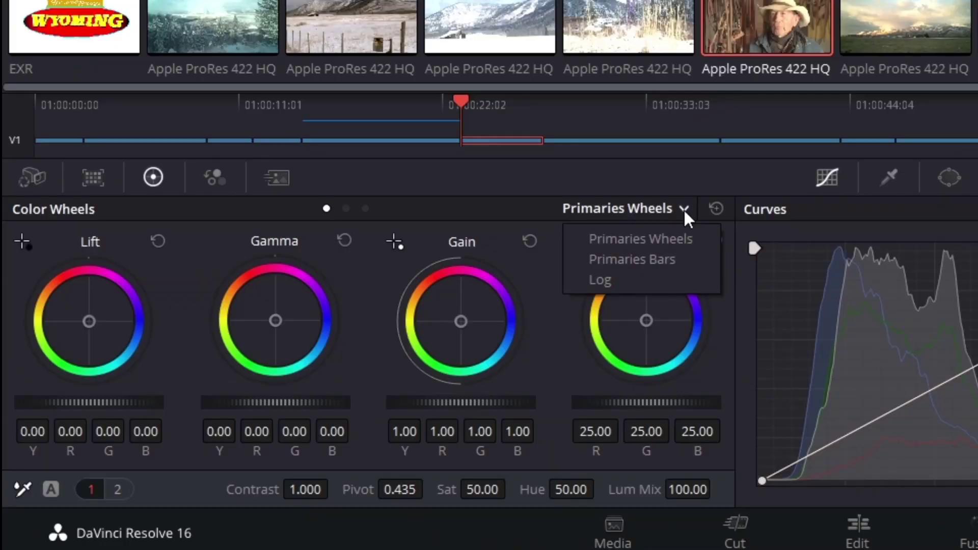
left_click(670, 275)
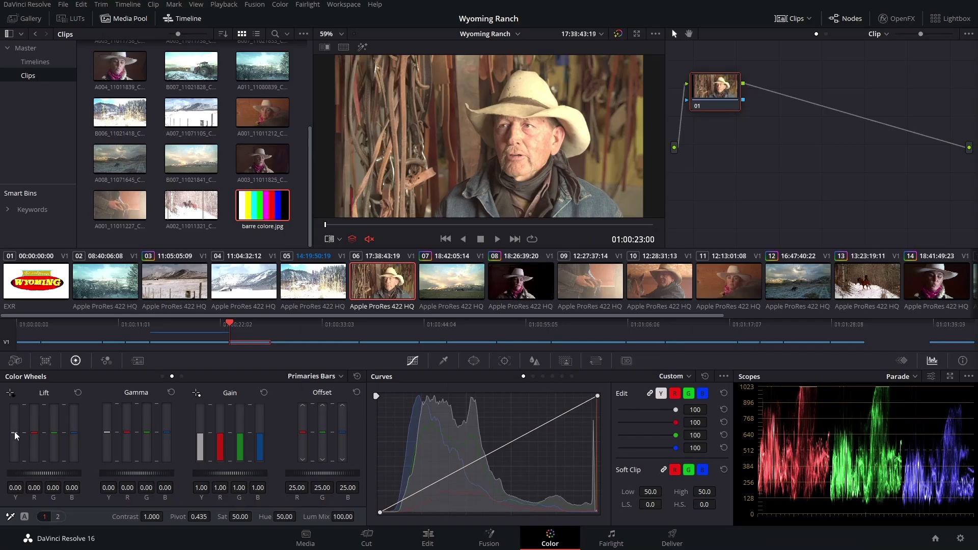
Step: Adjust the Lift Y bar until luminance Lift settles at -0.03
left_click_drag(15, 436, 14, 435)
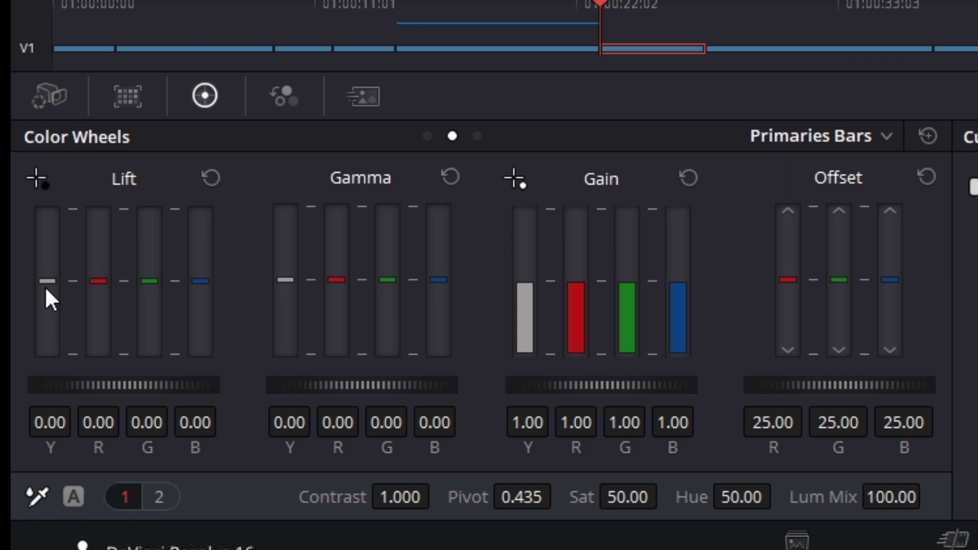
left_click_drag(48, 286, 48, 286)
left_click_drag(49, 286, 49, 286)
left_click_drag(49, 286, 49, 284)
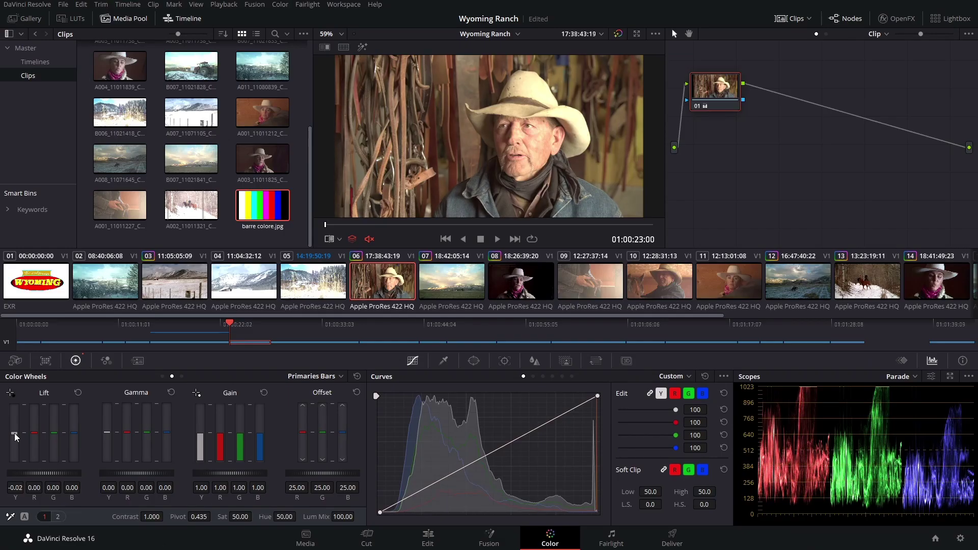
left_click_drag(16, 436, 16, 437)
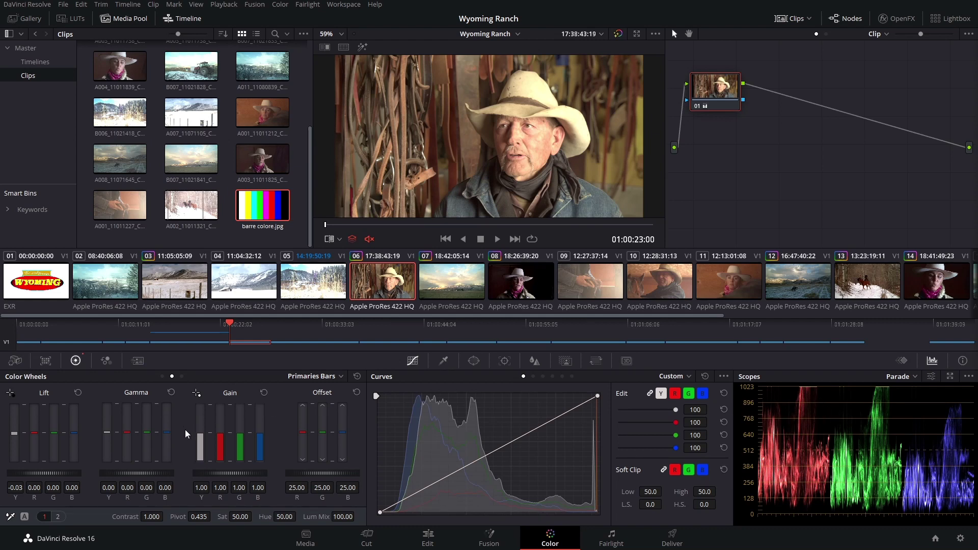
Step: Scroll the Gain Y bar down from 1.00 to 0.81
left_click(201, 436)
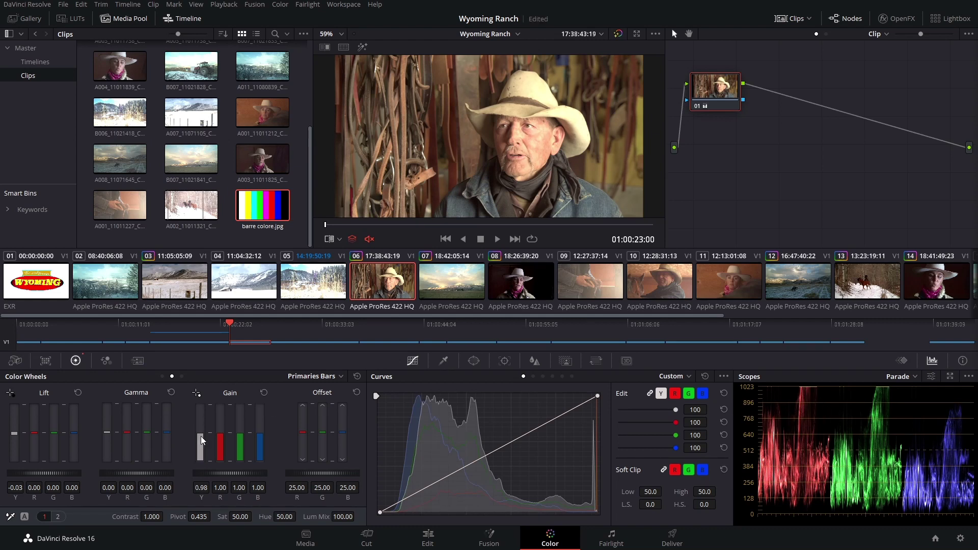
scroll(201, 436, "down", 3)
scroll(201, 436, "down", 4)
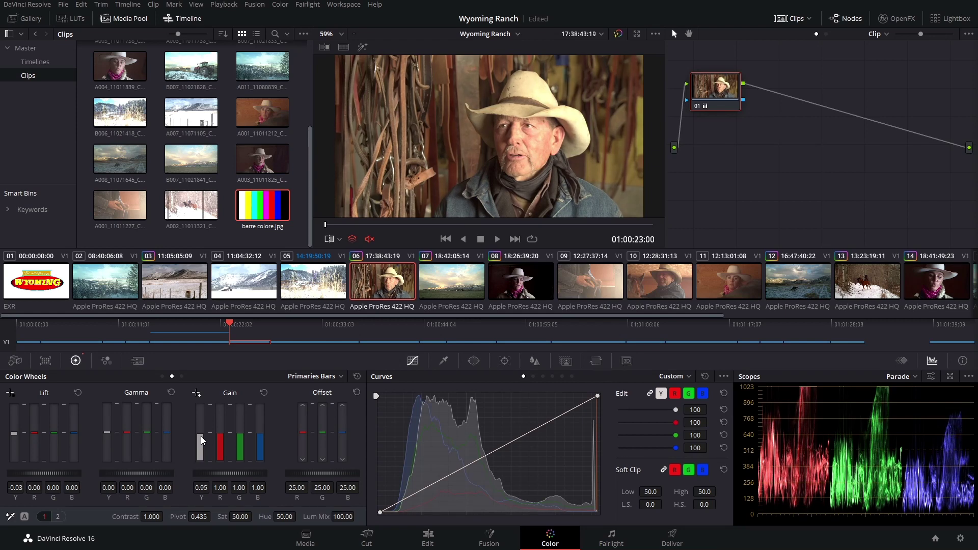
scroll(201, 437, "down", 4)
scroll(201, 436, "down", 3)
scroll(201, 436, "down", 3)
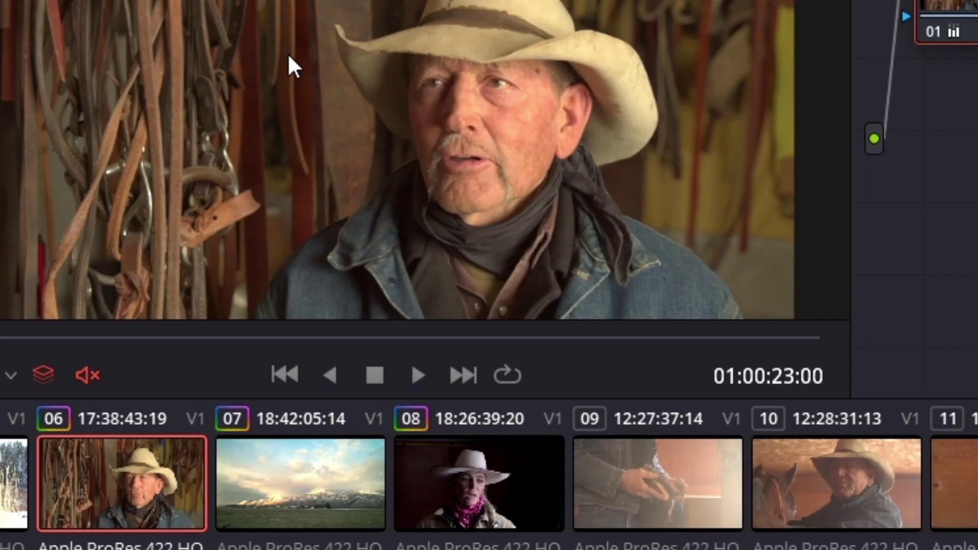
Step: Enable Show picker RGB value from the viewer's right-click menu
right_click(447, 115)
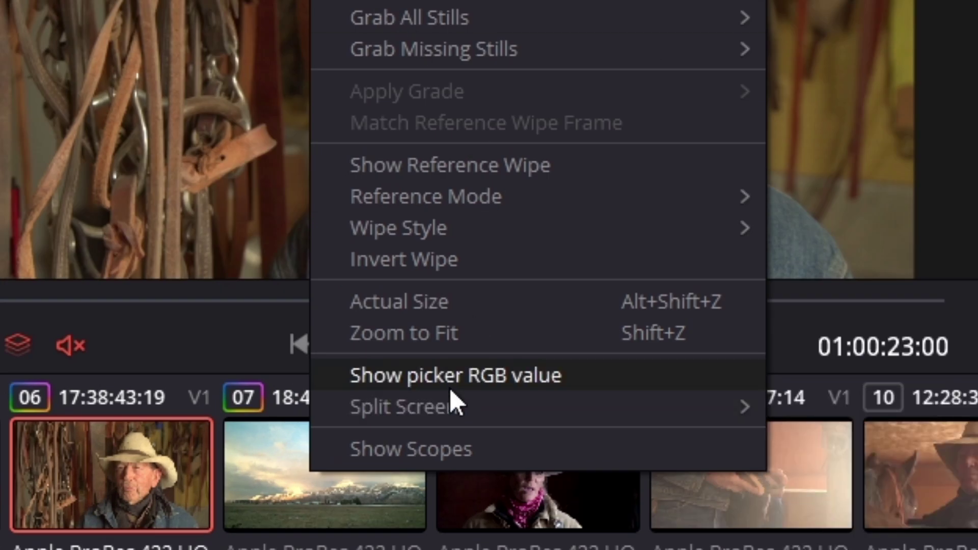
left_click(451, 389)
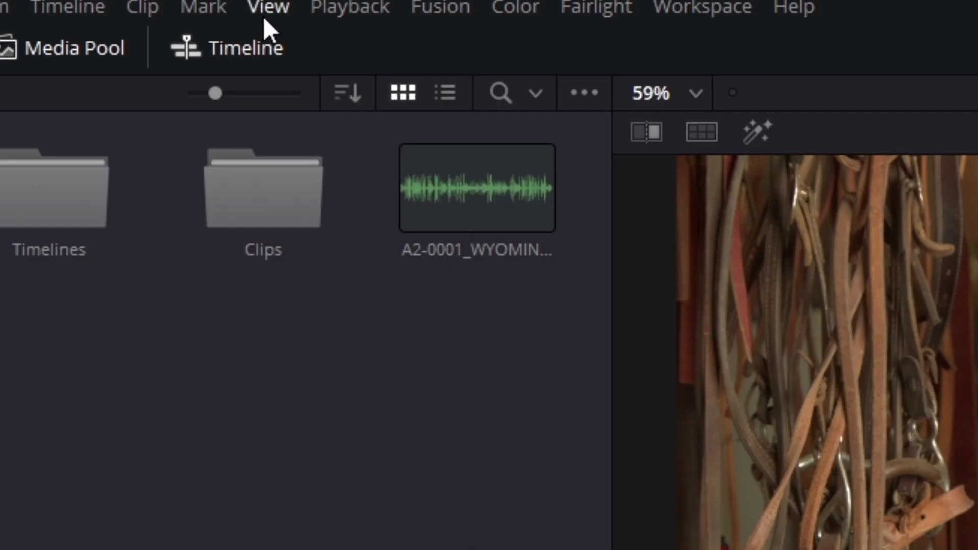
Step: Set View > Show RGB Picker Values in to 10 bit
left_click(268, 12)
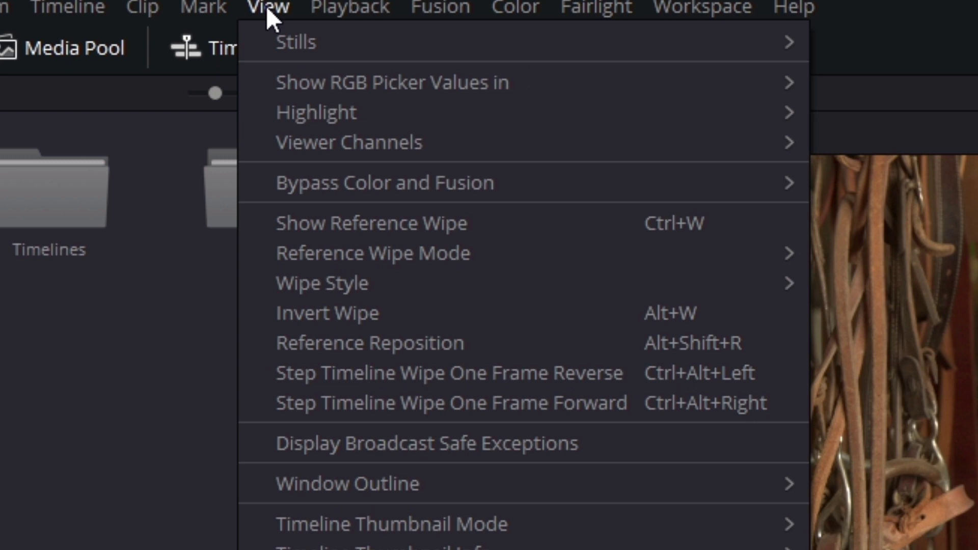
mouse_move(339, 62)
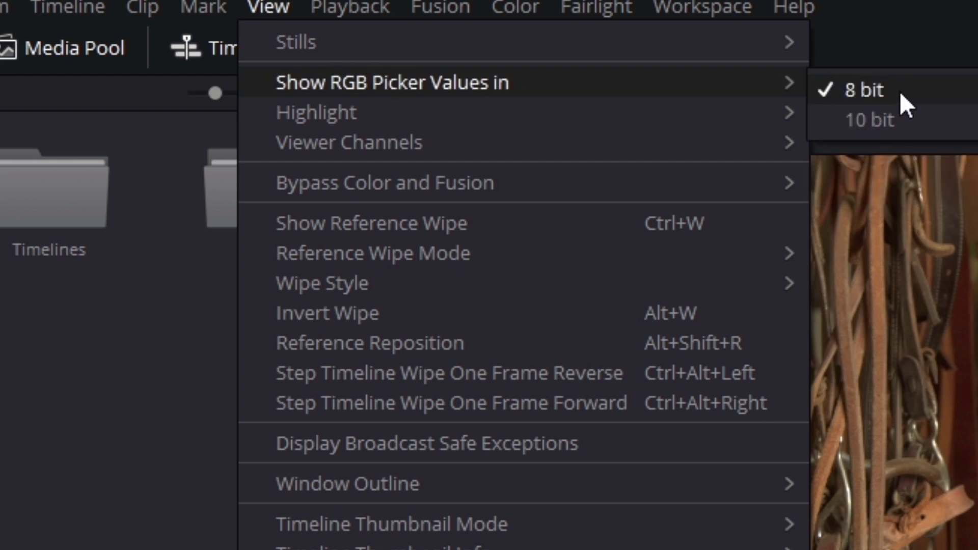
left_click(875, 128)
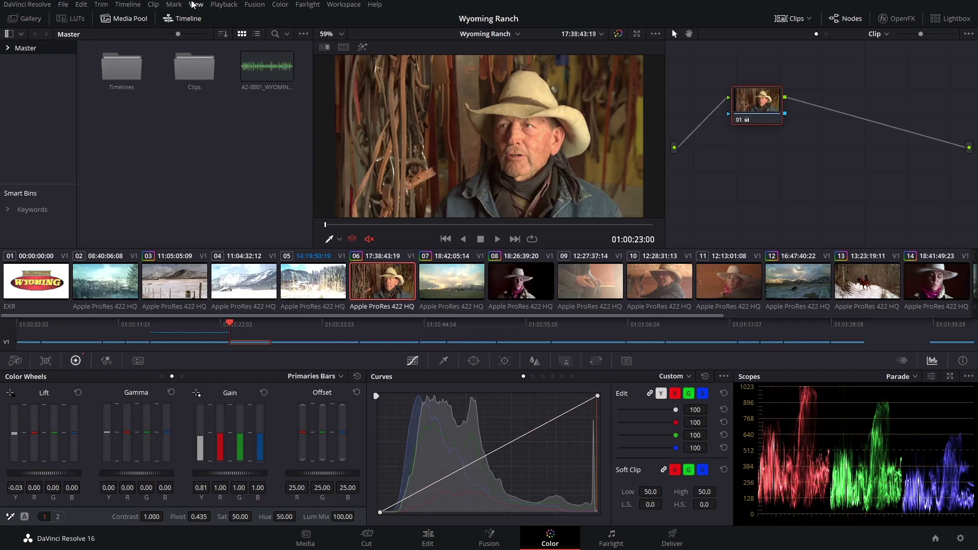
Step: Return the picker readout to 8 bit, then nudge Gamma to R -0.02 and B 0.02
left_click(195, 4)
mouse_move(197, 20)
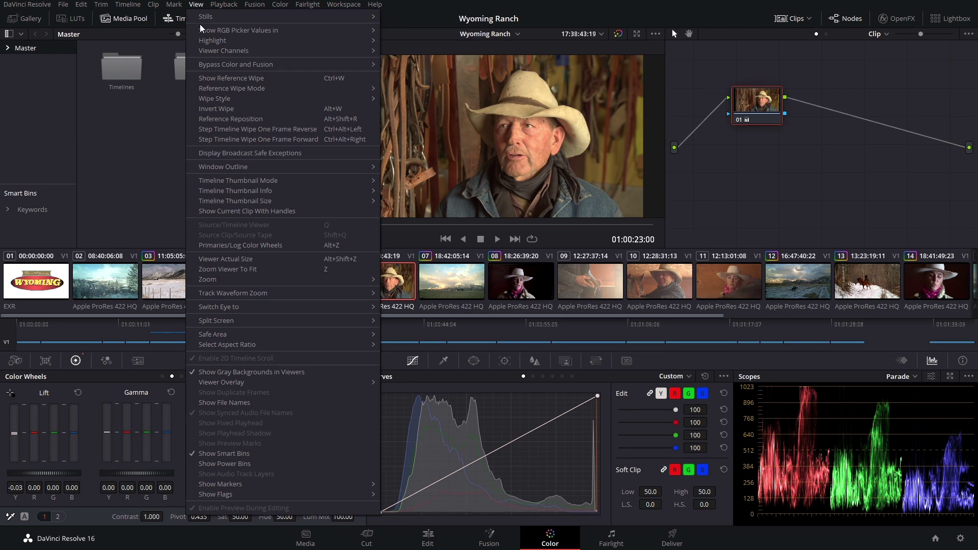
left_click(411, 34)
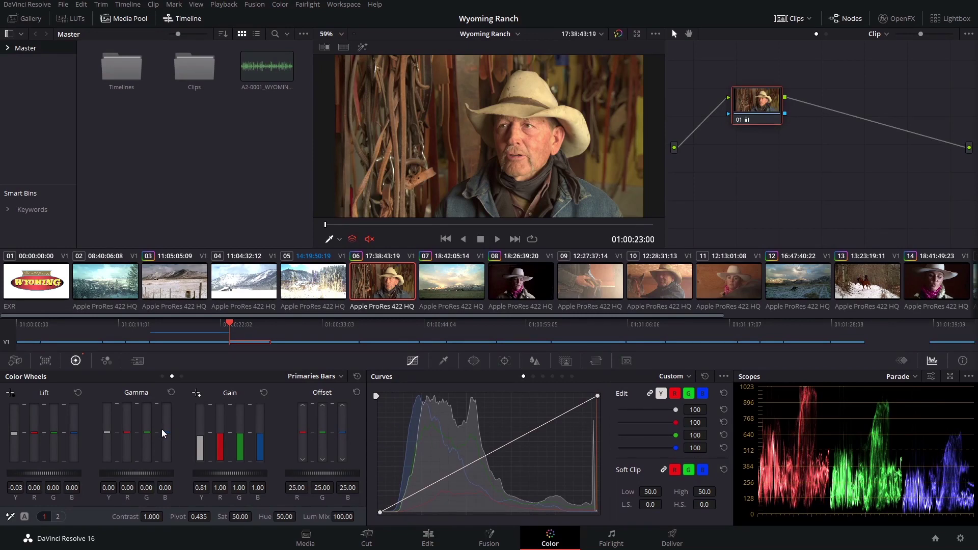
left_click_drag(166, 435, 165, 431)
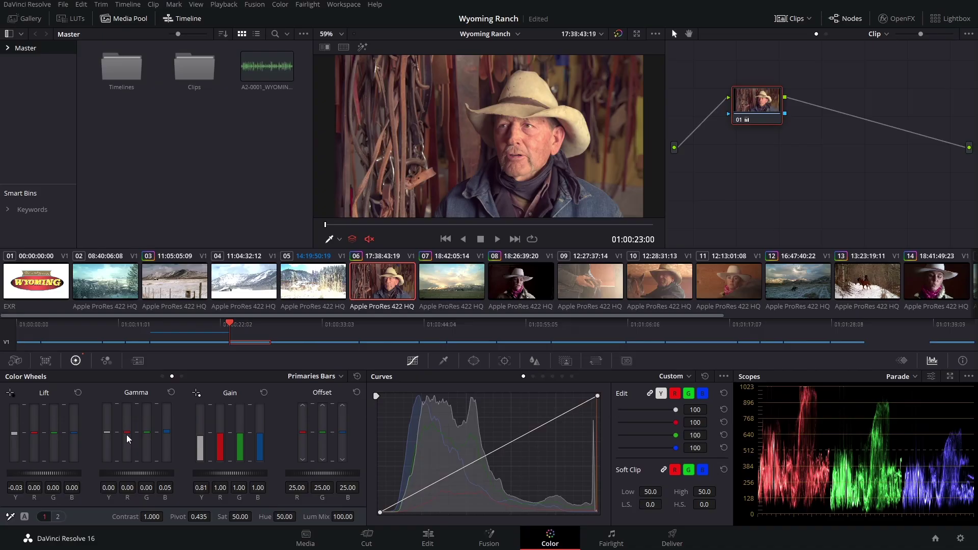
left_click_drag(126, 433, 127, 436)
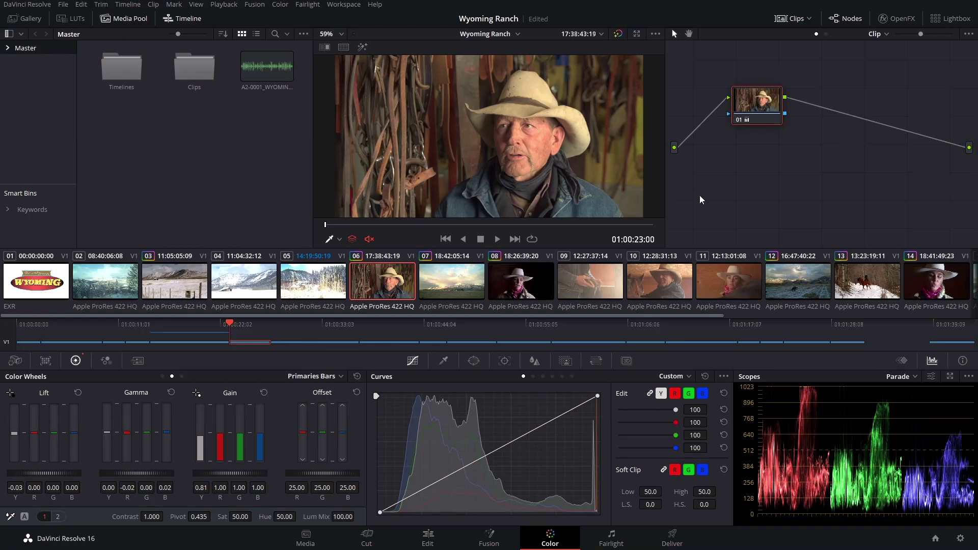
key("shift+d")
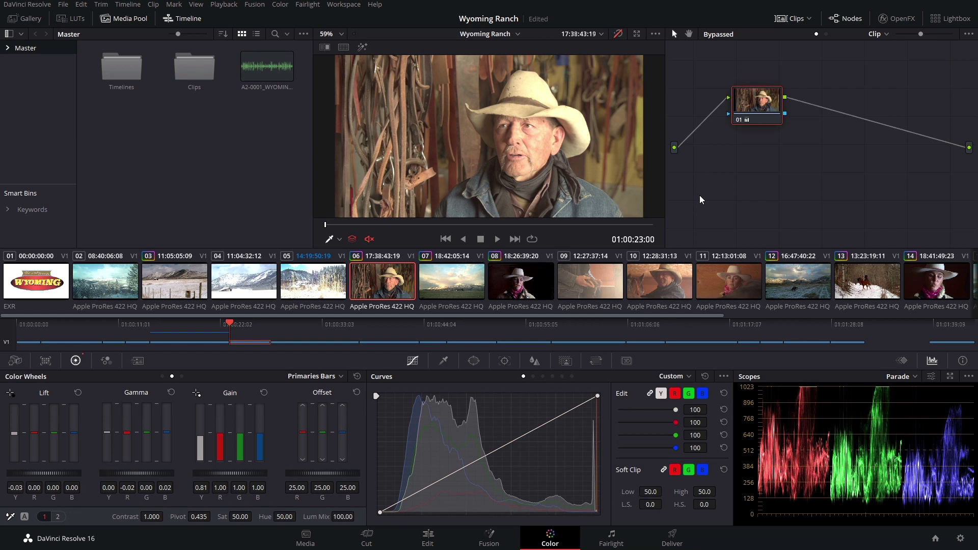
key("shift+d")
key("shift+d")
key("shift+d")
key("shift+d")
key("shift+d")
key("shift+d")
key("shift+d")
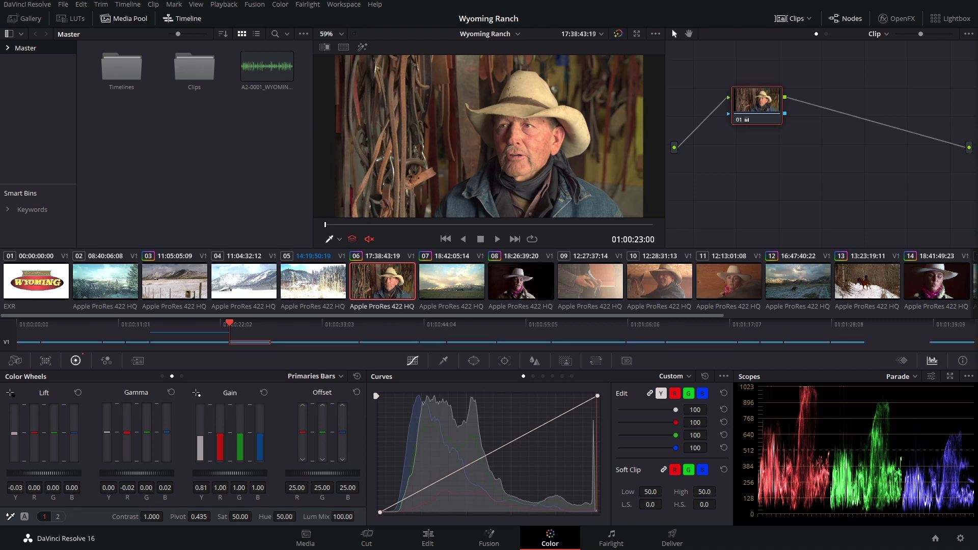
Step: Load clip 09, the hands close-up, and show Primaries page 2 with Temp and Tint
left_click(595, 293)
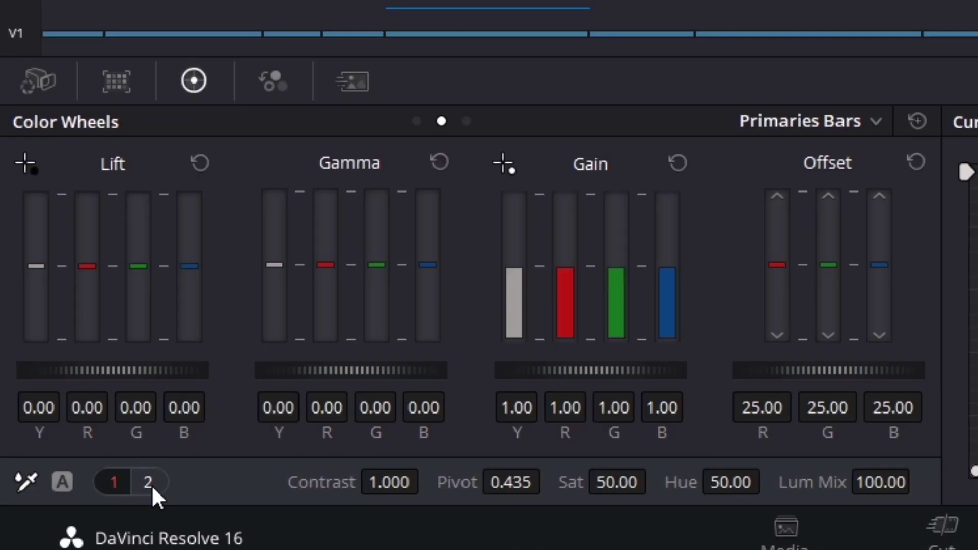
left_click(58, 518)
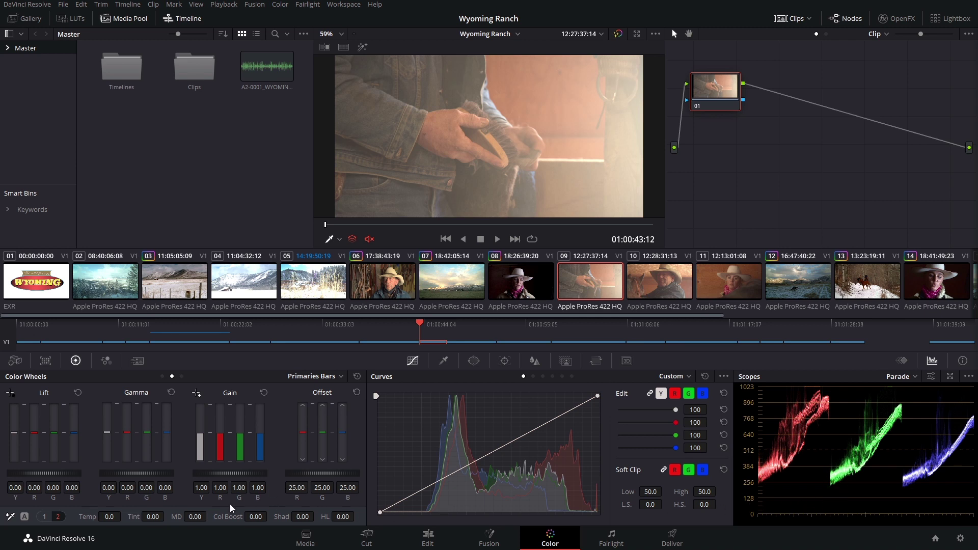
Step: Scrub the Shad bar value down to -81.00
left_click_drag(302, 516, 280, 517)
left_click_drag(303, 517, 285, 517)
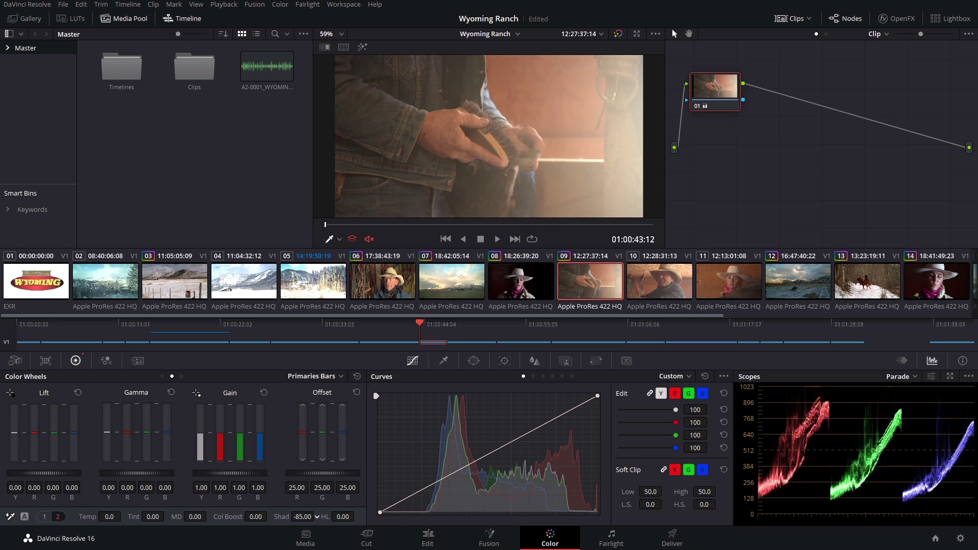
left_click_drag(303, 517, 305, 517)
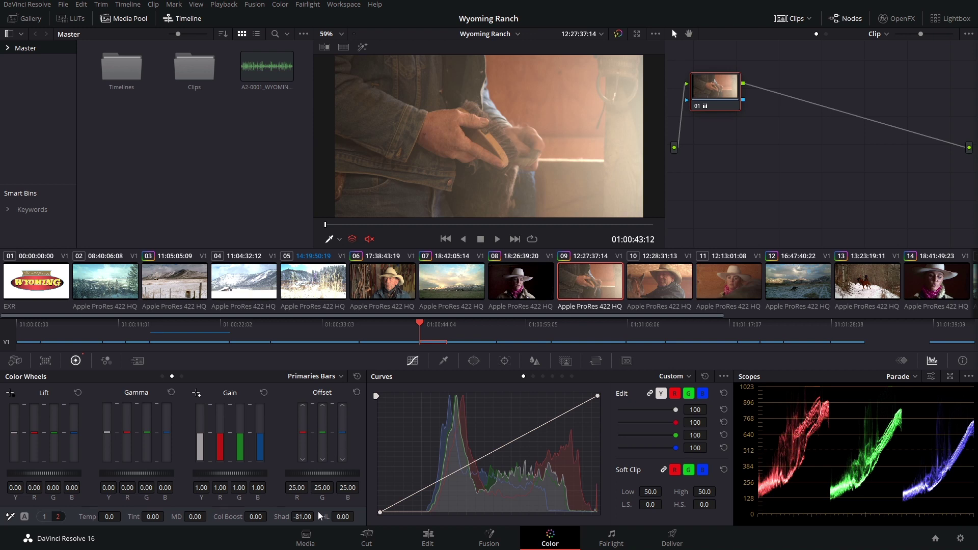
Step: Raise HL to 20.00 and toggle the grade bypass with Shift+D to compare
left_click_drag(339, 517, 357, 516)
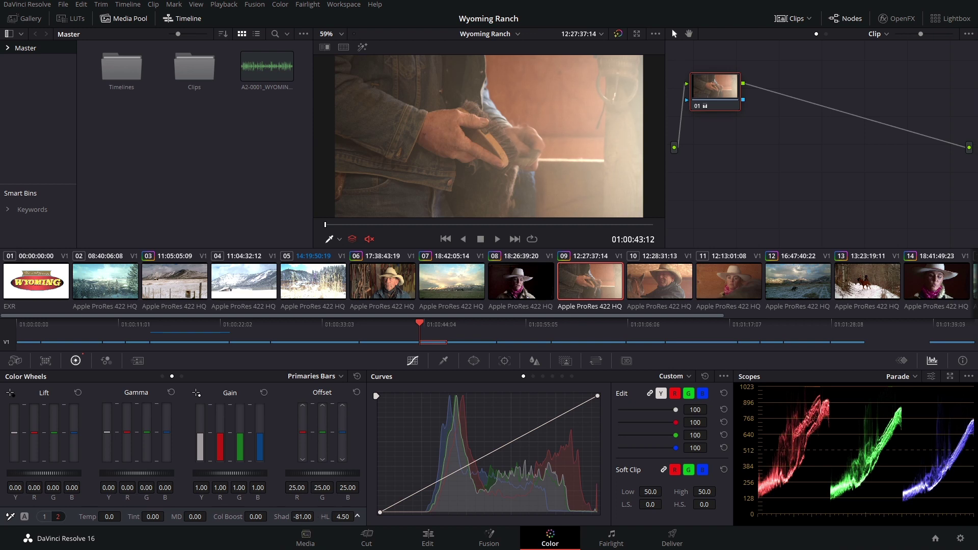
left_click_drag(545, 441, 571, 441)
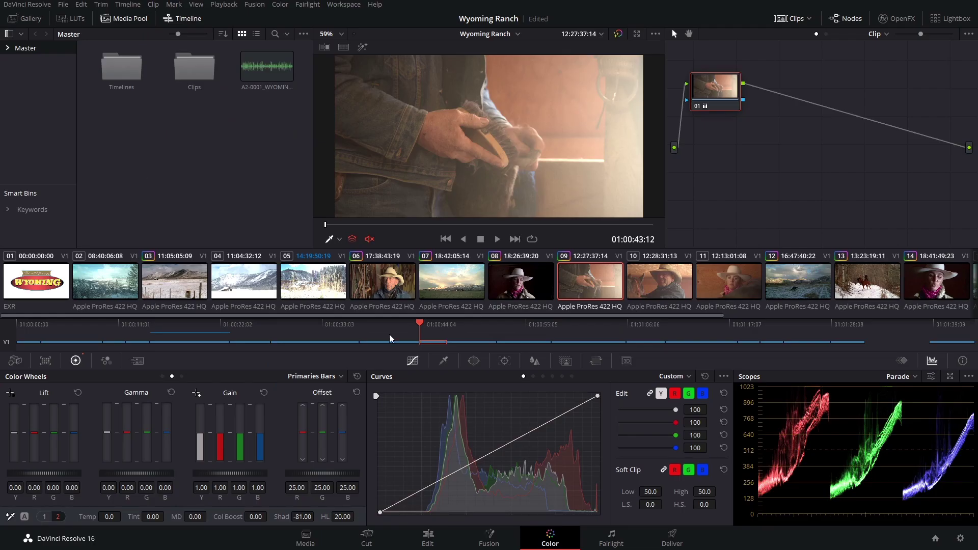
key("shift+d")
key("shift+d")
key("shift+d")
key("shift+d")
key("shift+d")
key("shift+d")
key("shift+d")
key("shift+d")
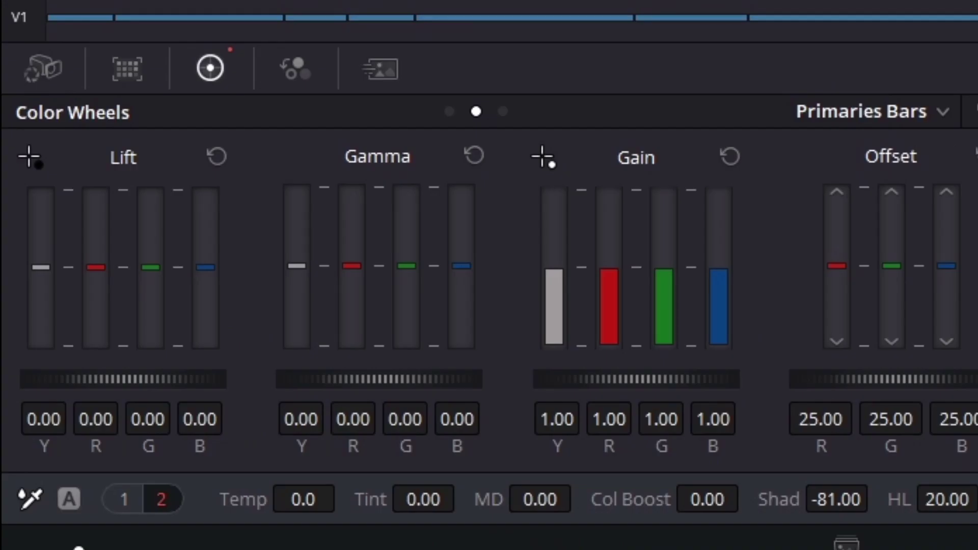
Step: Cool the hands clip to Temp -990.0 and raise Midtone Detail to 31.00
left_click(286, 497)
type("-20")
key("Return")
left_click_drag(305, 500, 298, 498)
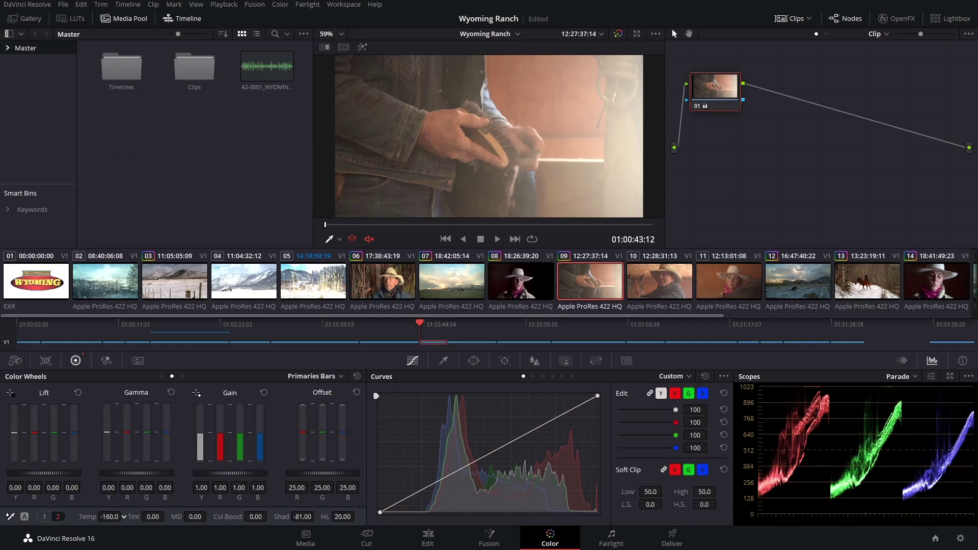
mouse_move(107, 517)
left_mouse_down()
mouse_move(127, 517)
mouse_move(112, 517)
left_mouse_up()
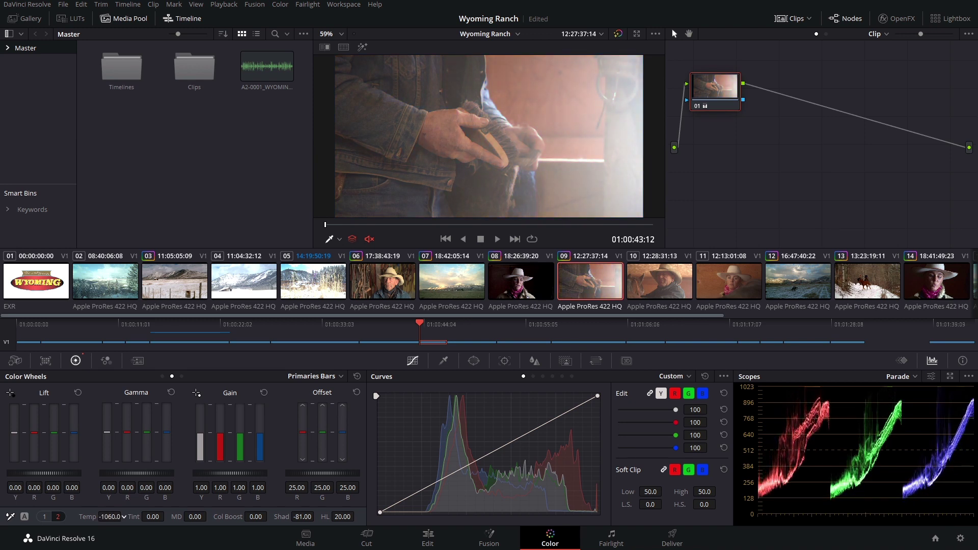
left_click_drag(112, 517, 110, 517)
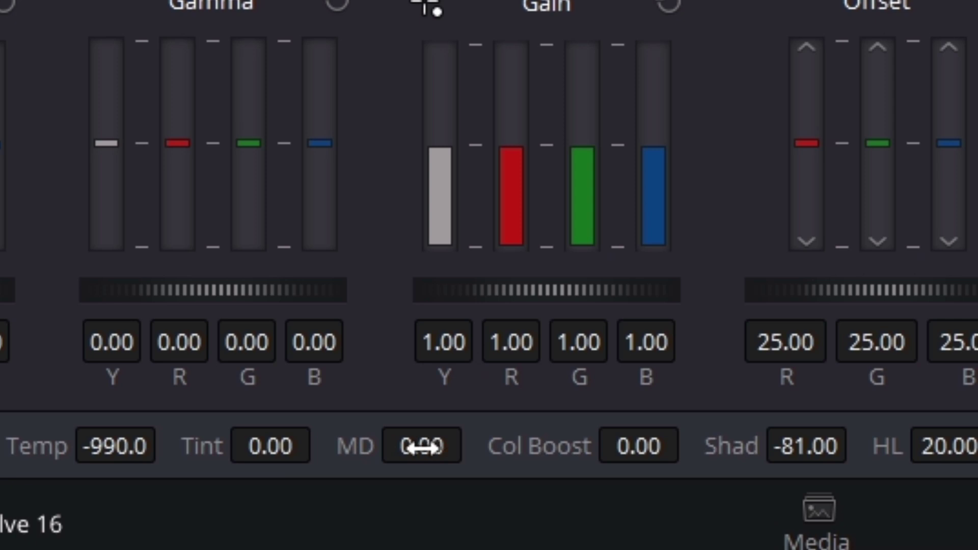
left_click_drag(421, 447, 471, 447)
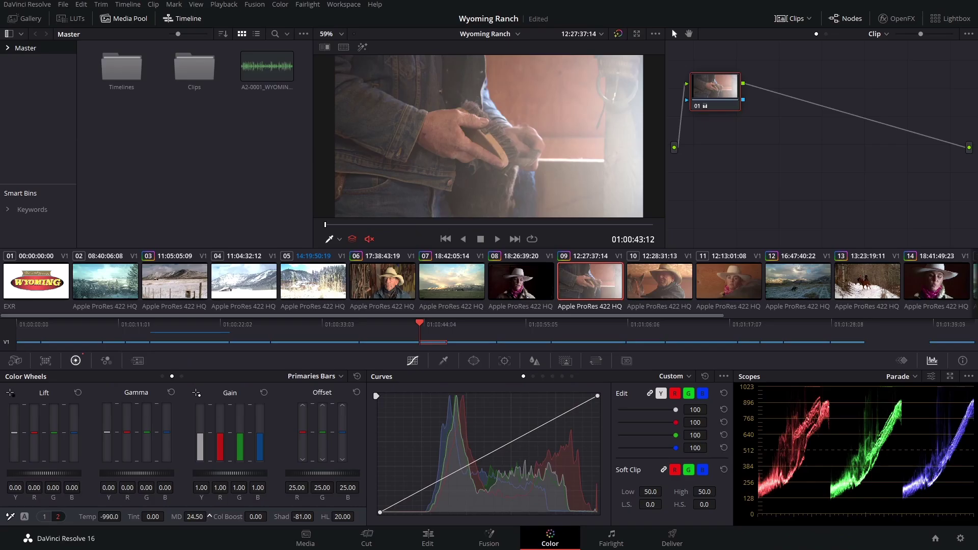
mouse_move(195, 517)
left_mouse_down()
mouse_move(179, 517)
mouse_move(230, 517)
left_mouse_up()
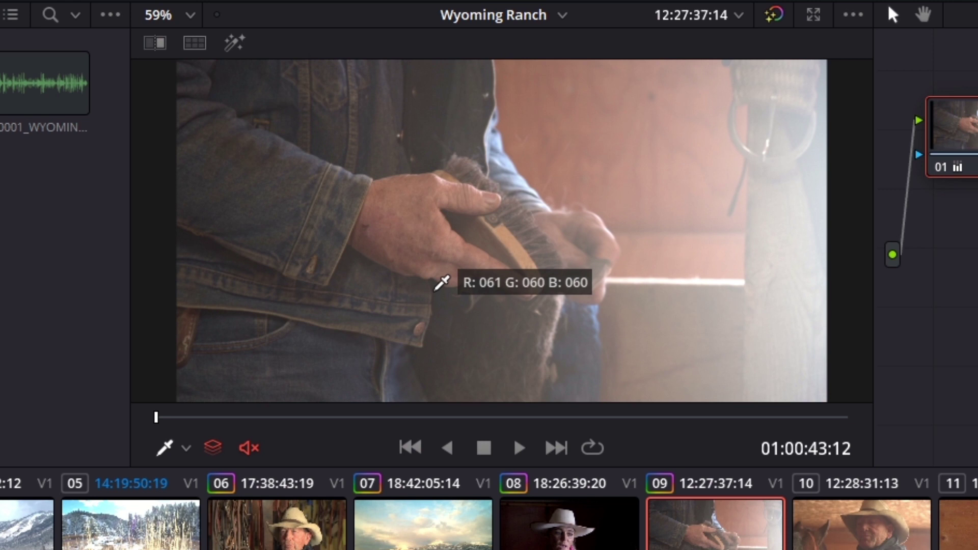
key("ctrl+f")
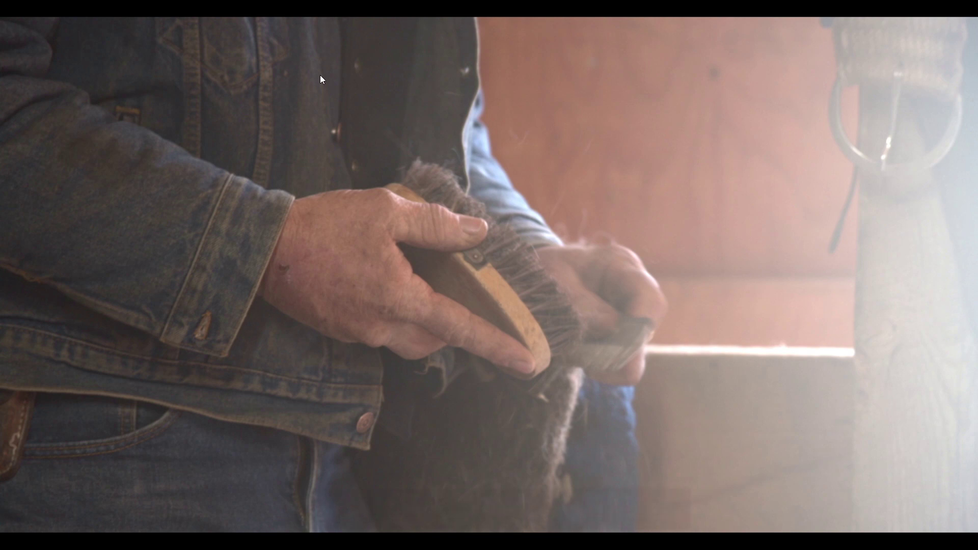
left_click(188, 129)
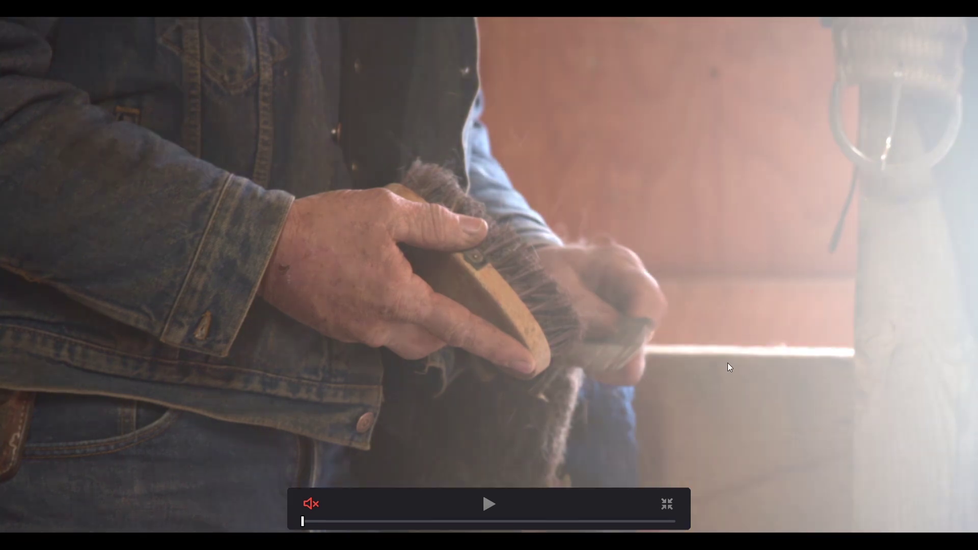
key("Escape")
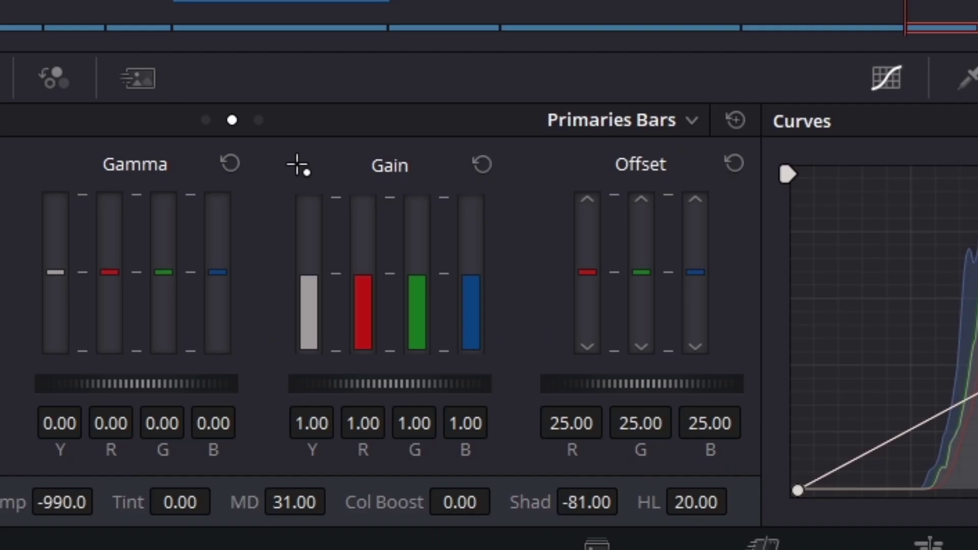
Step: Scrub Col Boost on the hands close-up up to 20.00
left_click_drag(460, 502, 499, 498)
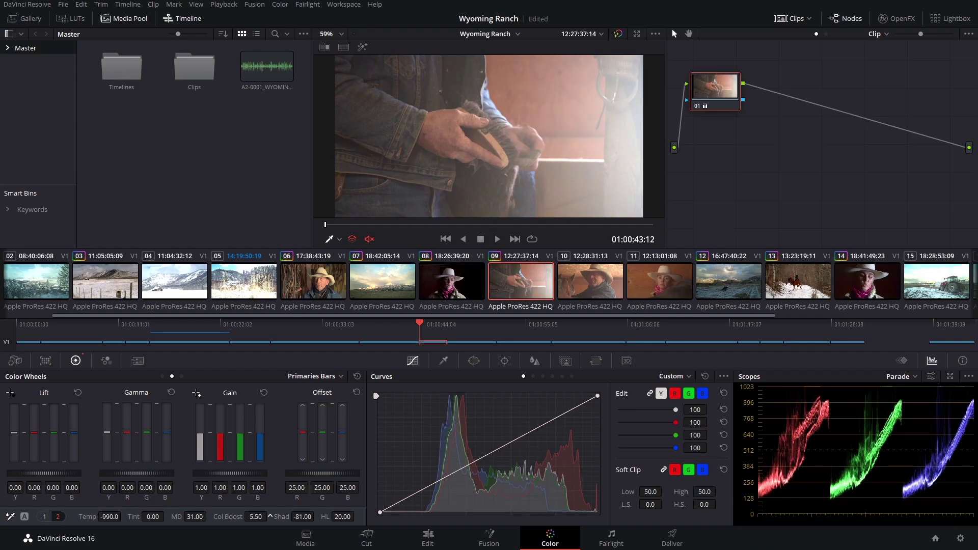
left_click_drag(255, 517, 270, 516)
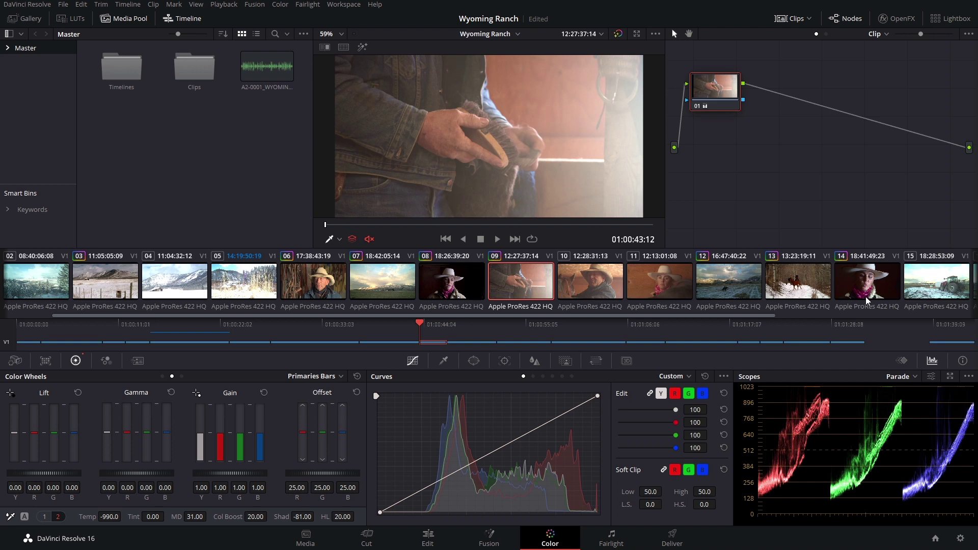
Step: Select tractor clip 15, switch to Primaries Wheels, and lower Offset to 5.75
left_click(921, 283)
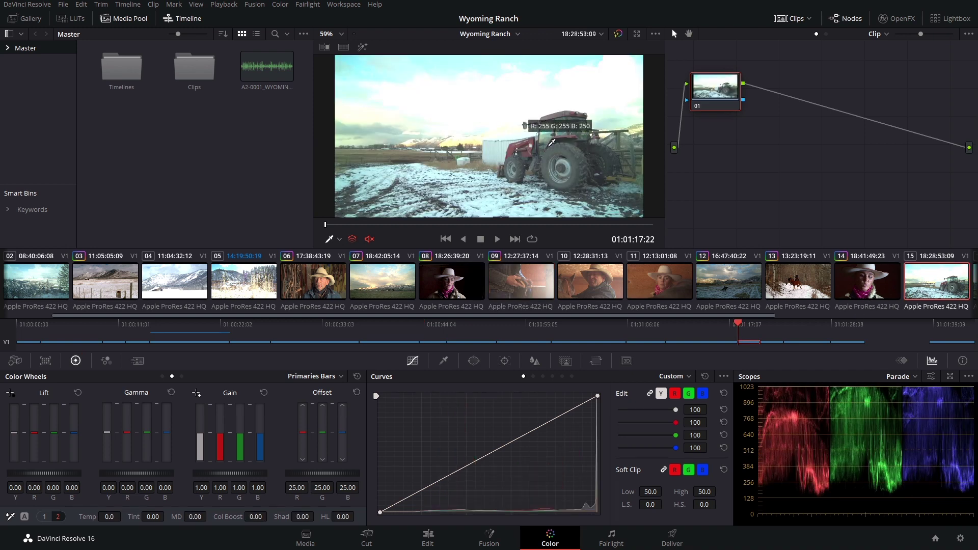
left_click_drag(530, 317, 756, 319)
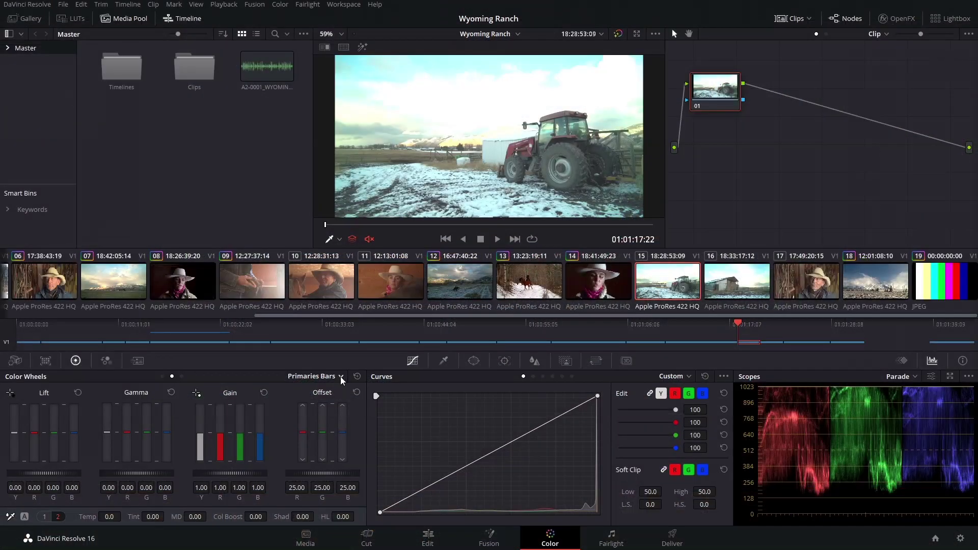
left_click(340, 377)
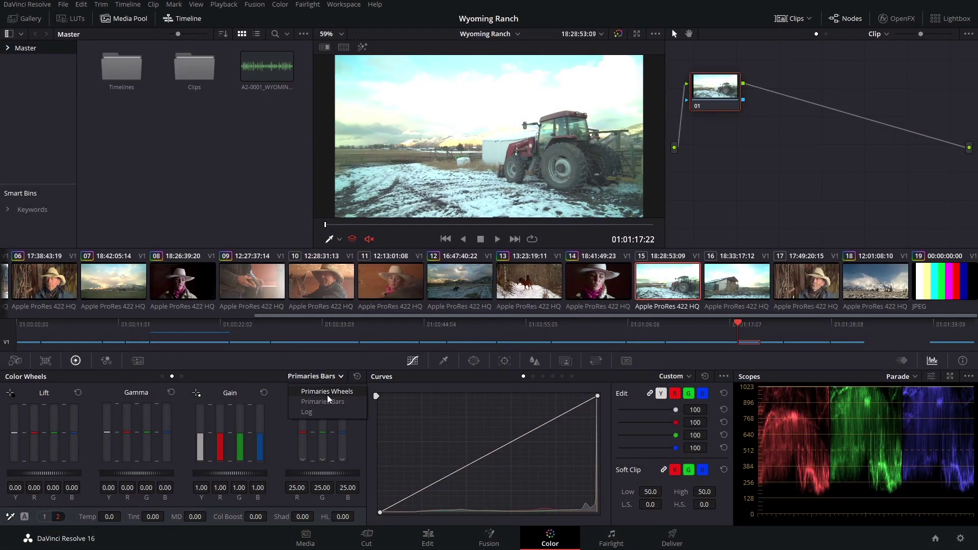
left_click(327, 391)
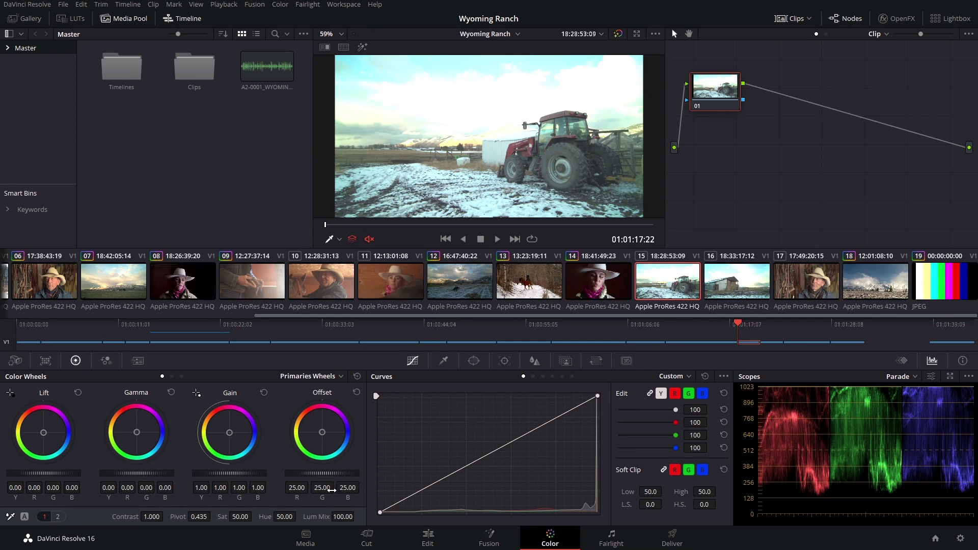
left_click_drag(323, 472, 305, 472)
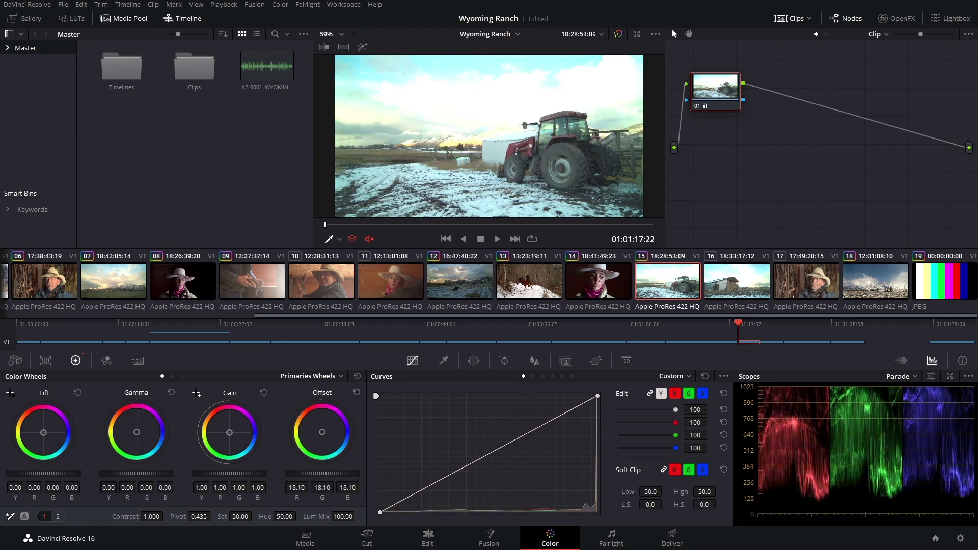
left_click_drag(306, 472, 288, 472)
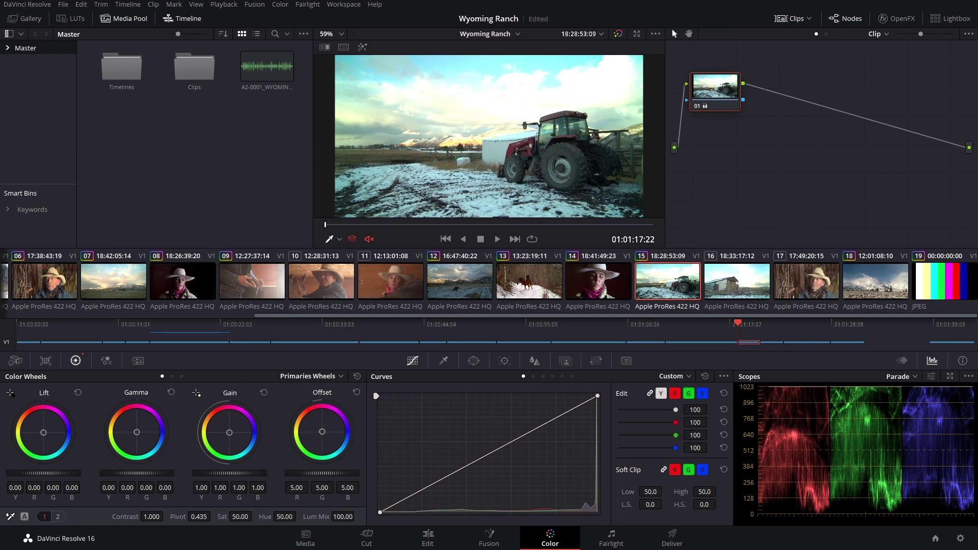
key("ctrl+s")
Step: Unlink the curves and lift the Y curve's black point slightly
left_click(662, 394)
left_click_drag(378, 511, 377, 509)
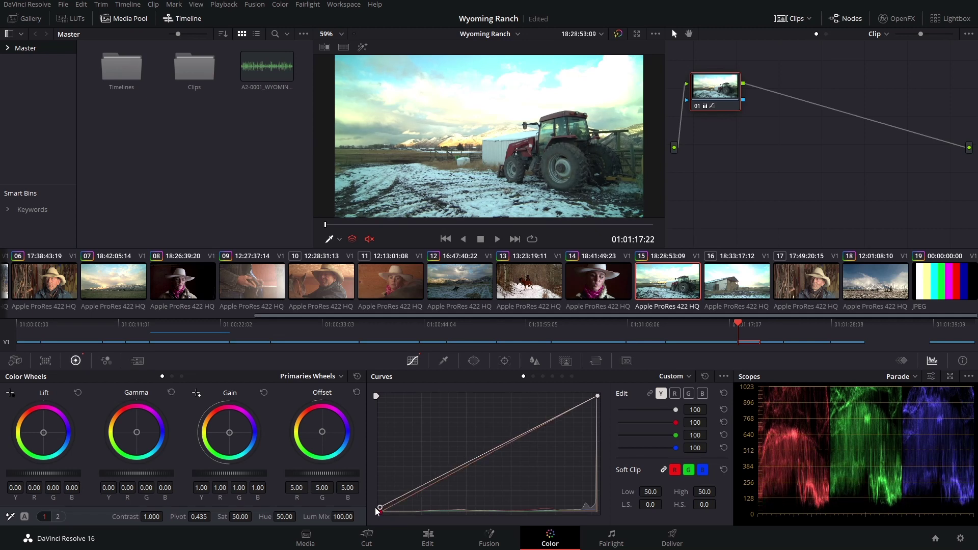
left_click_drag(376, 512, 374, 505)
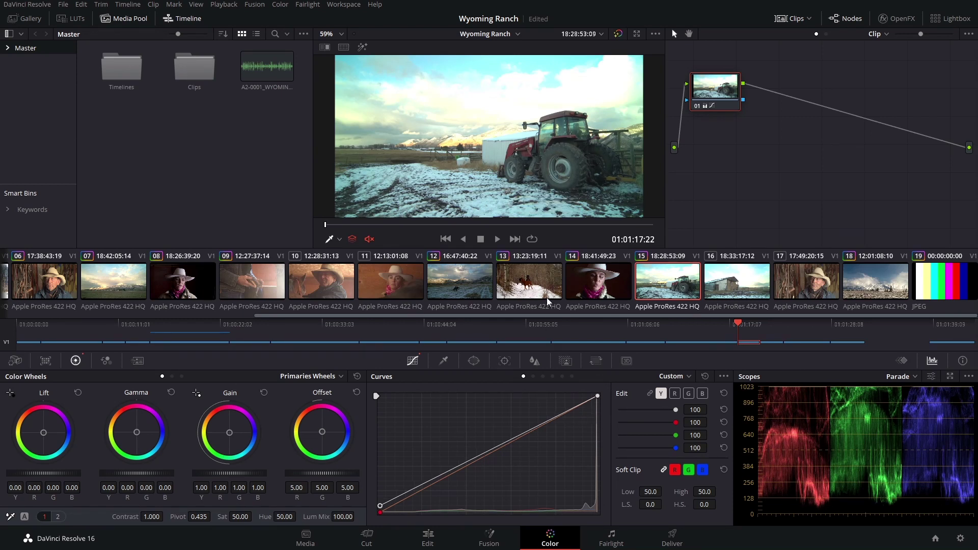
Step: Preview the tractor shot full screen and pull the luma white point down
key("ctrl+f")
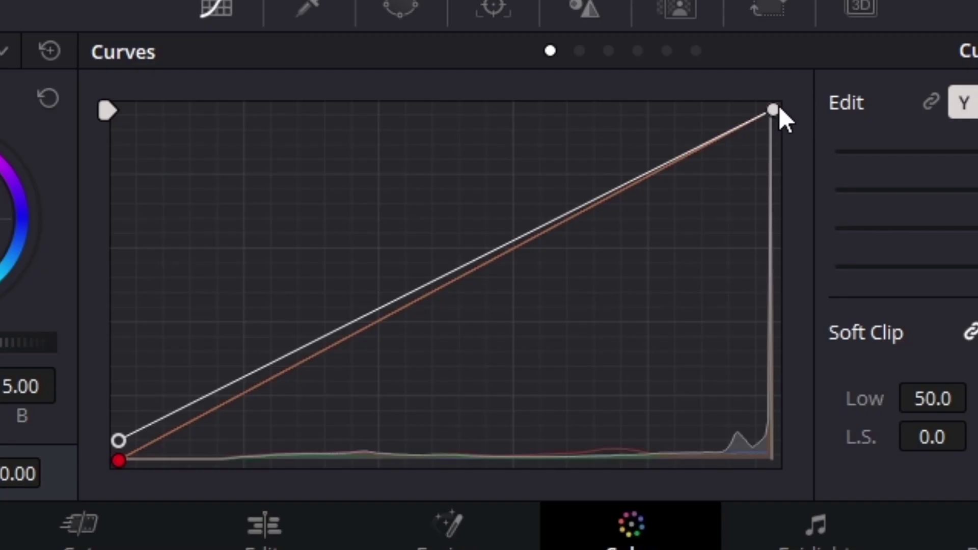
left_click(776, 111)
left_click_drag(778, 113, 800, 155)
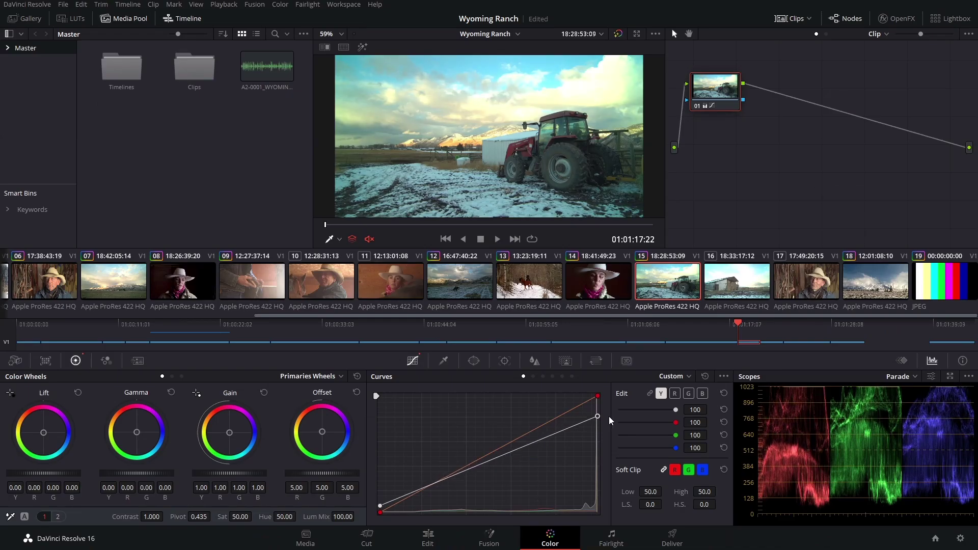
left_click_drag(608, 416, 610, 423)
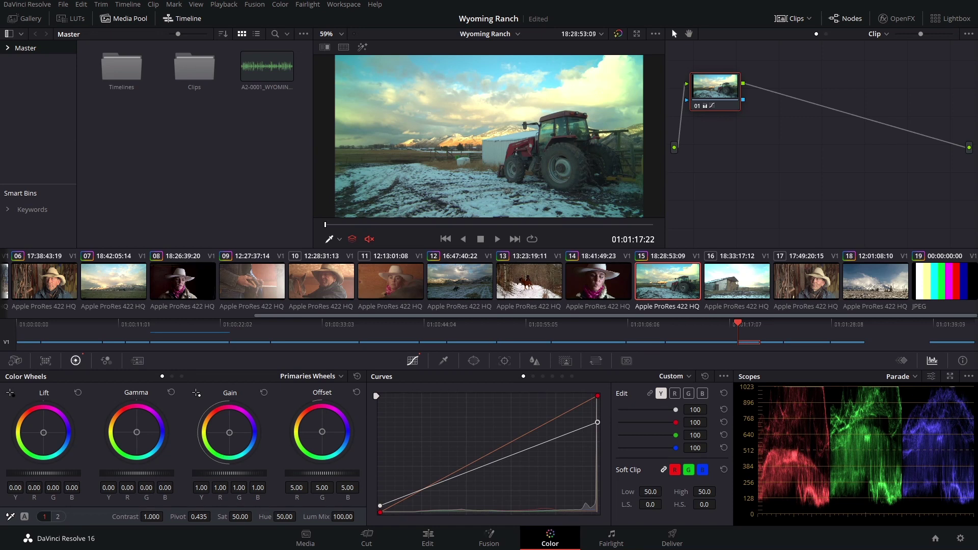
Step: Save the project, set High Soft clip to 100, and lower the luma white point further
key("ctrl+s")
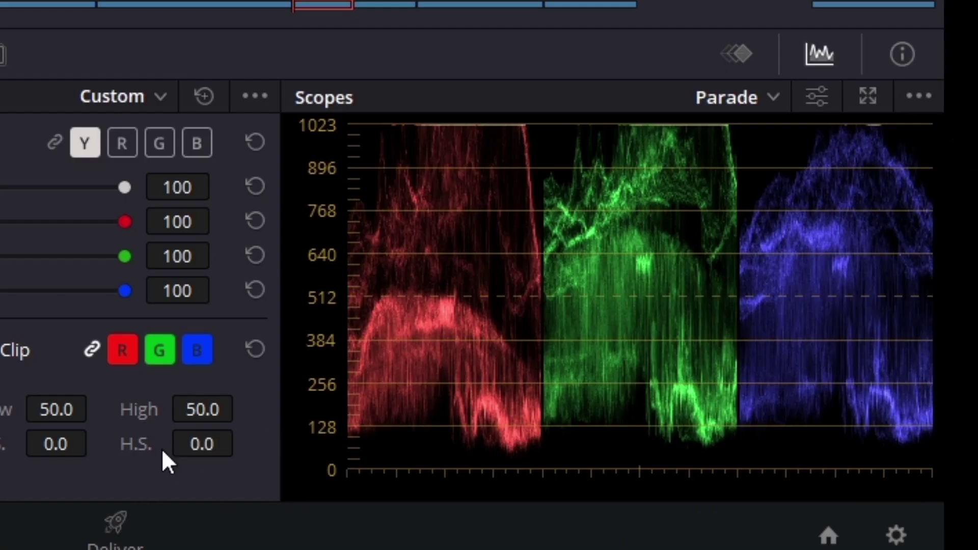
left_click_drag(180, 445, 242, 442)
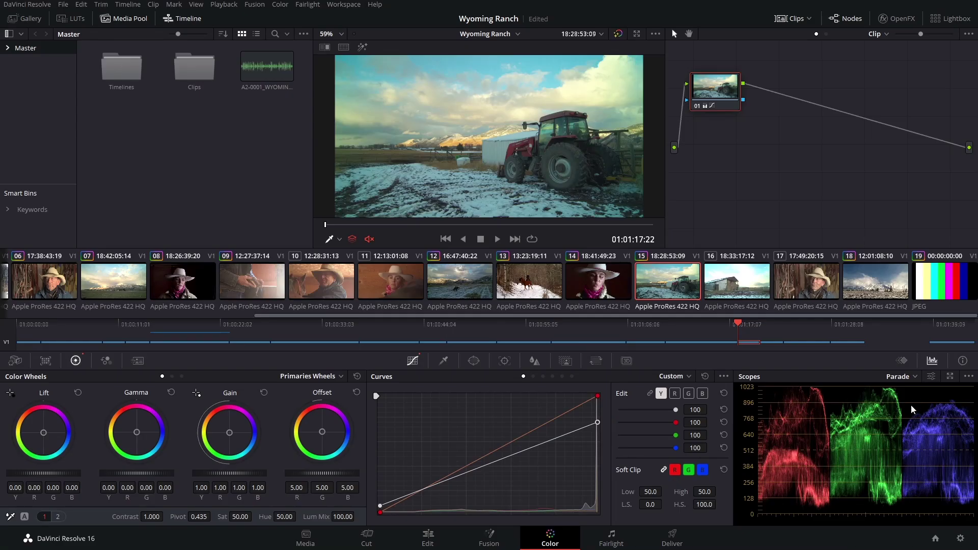
left_click_drag(706, 505, 678, 505)
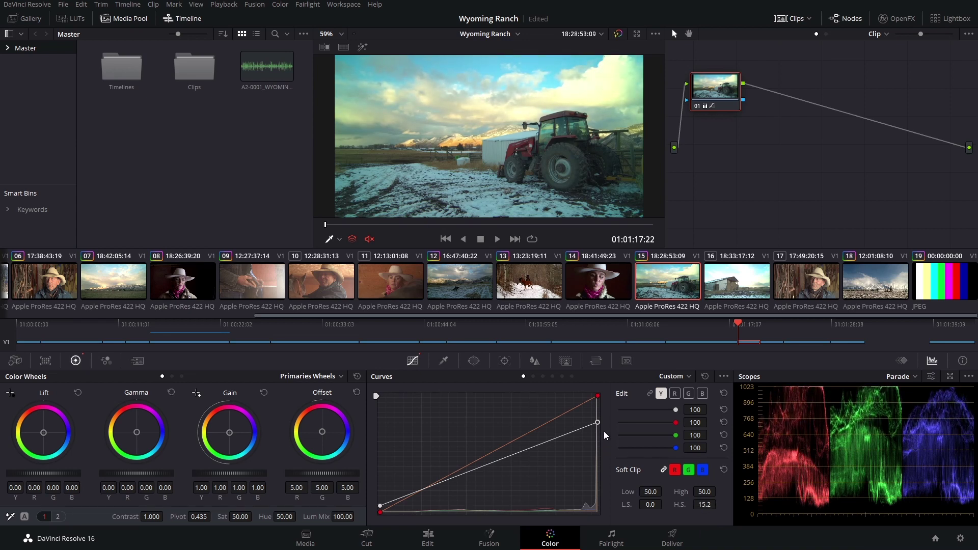
left_click_drag(597, 423, 604, 431)
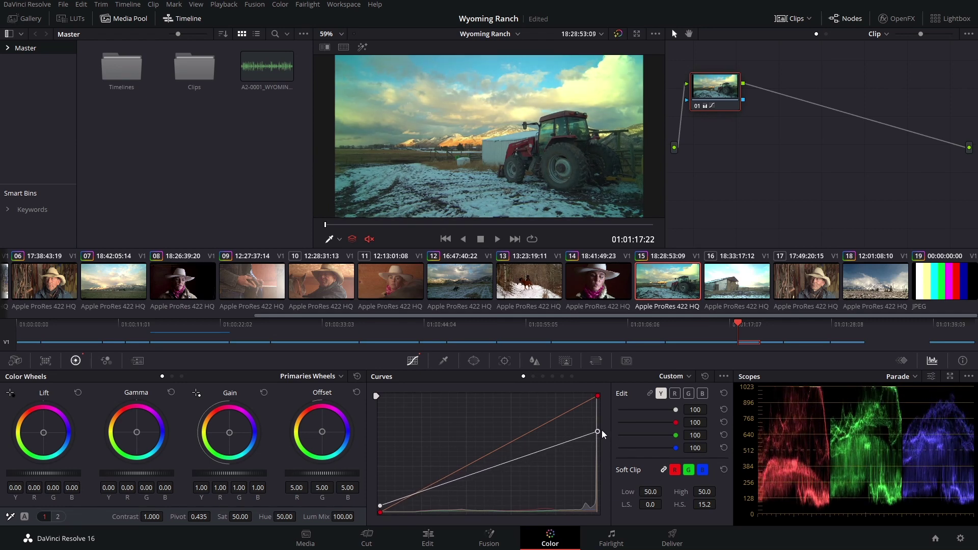
left_click_drag(705, 504, 735, 505)
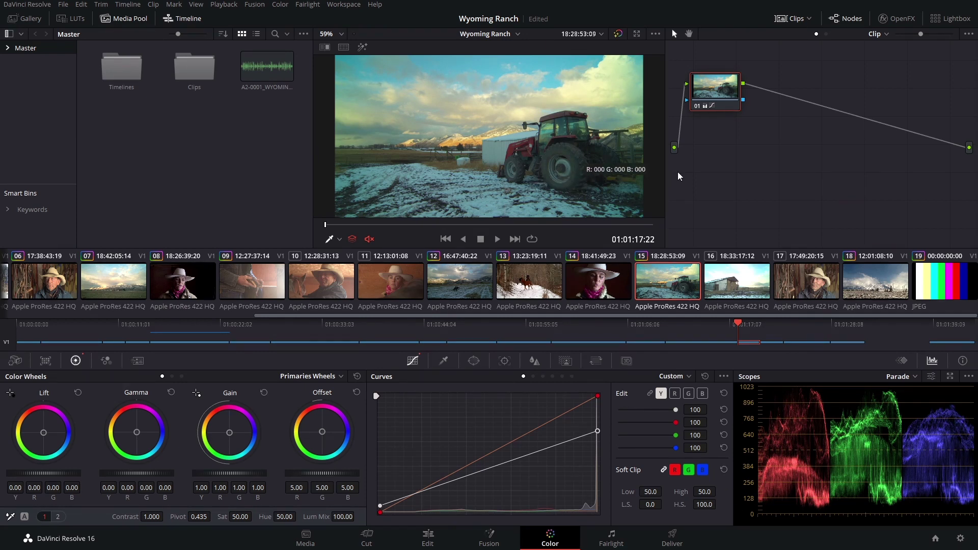
Step: Toggle bypass to compare the grade with the original shot, then nudge node 01 up and right
key("shift+d")
key("shift+d")
key("shift+d")
key("shift+d")
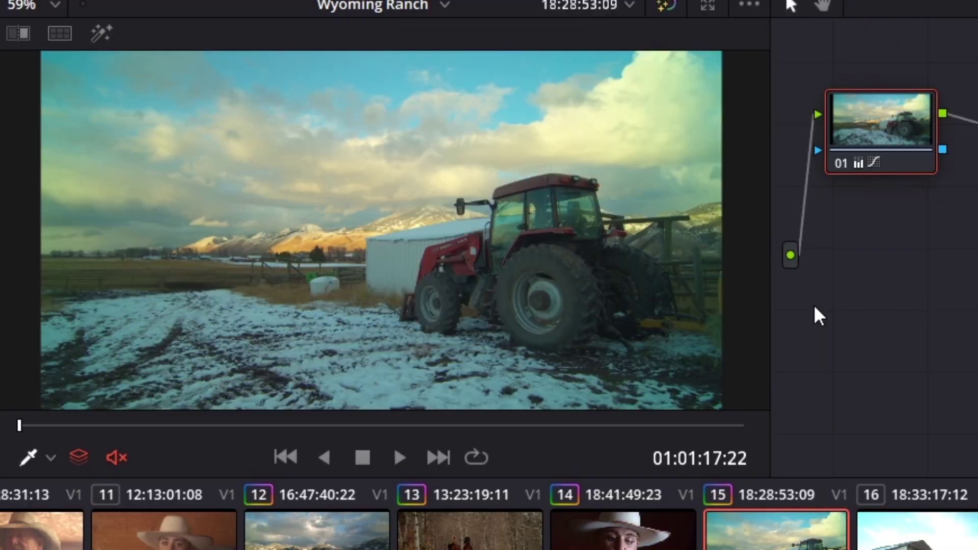
key("shift+d")
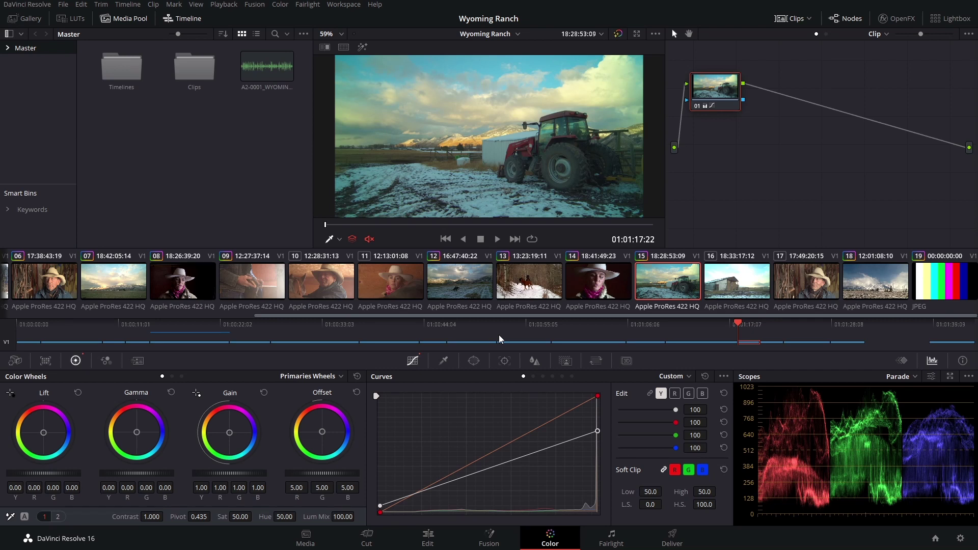
mouse_move(711, 84)
left_mouse_down()
mouse_move(713, 74)
mouse_move(728, 97)
left_mouse_up()
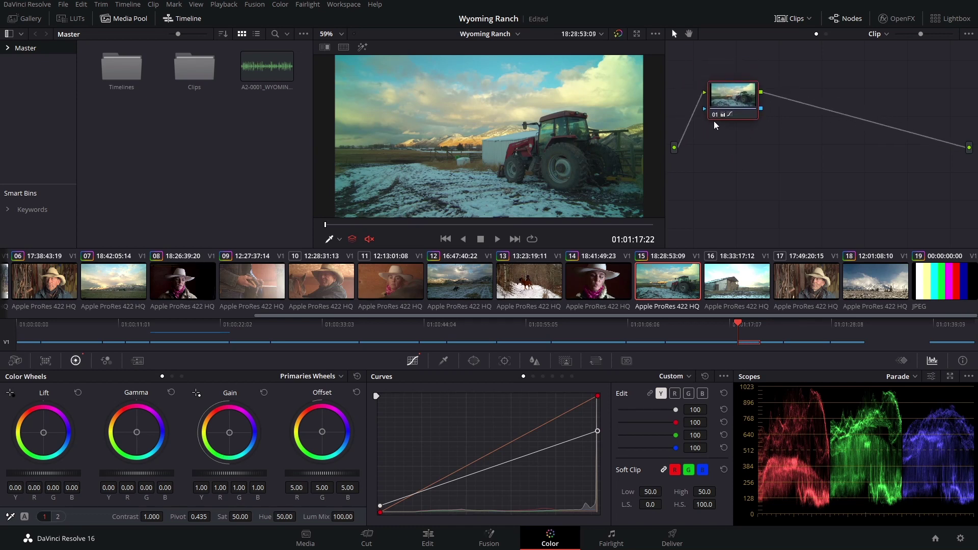
mouse_move(715, 117)
Step: Add serial node 02 after node 01, then make node 01 the active node
right_click(732, 91)
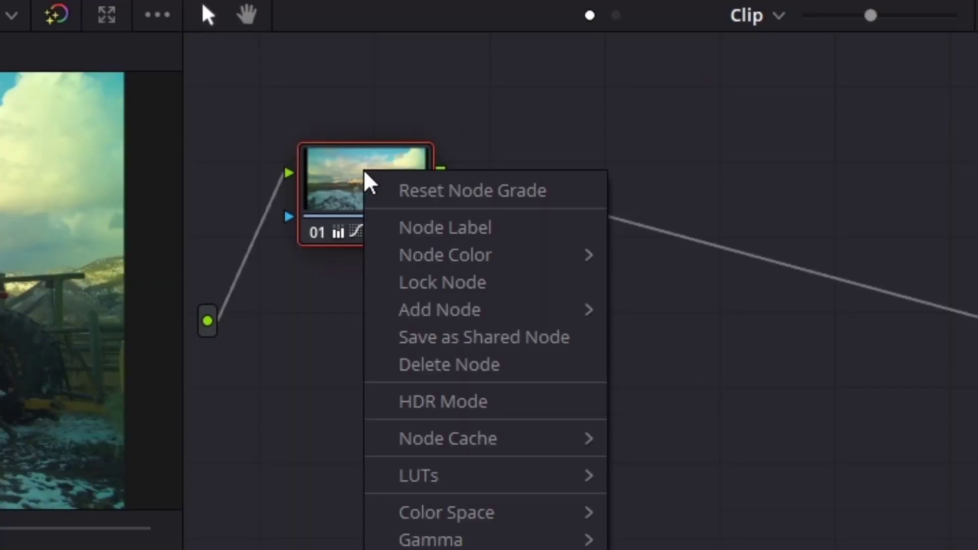
mouse_move(553, 313)
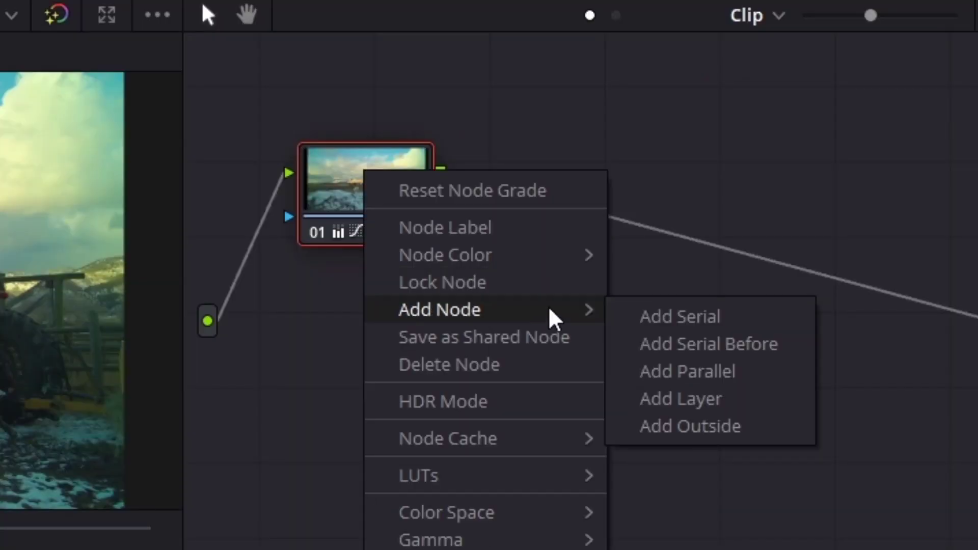
left_click(670, 326)
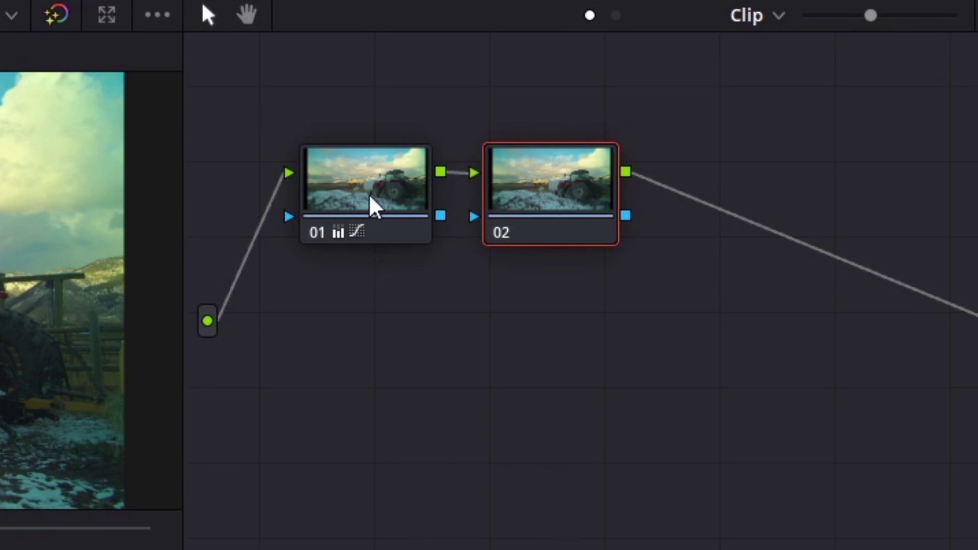
left_click(366, 168)
Step: Label node 01 'TONAL BALANCE', then select node 02
right_click(369, 179)
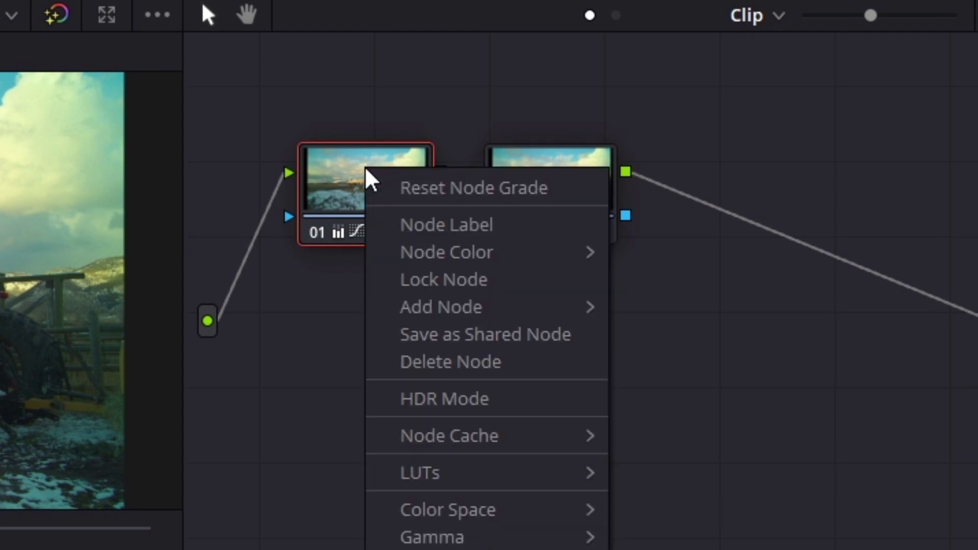
key("Escape")
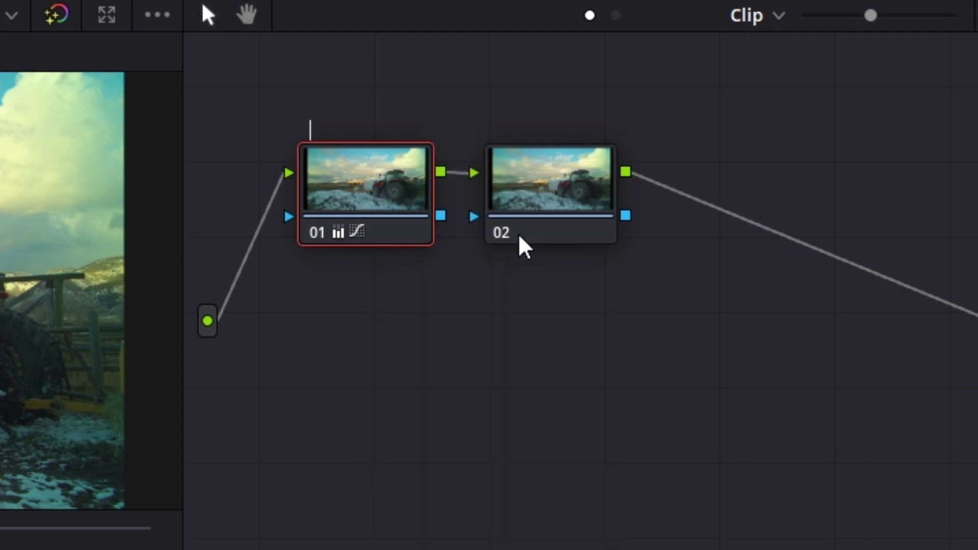
type("TONAL BALANCE")
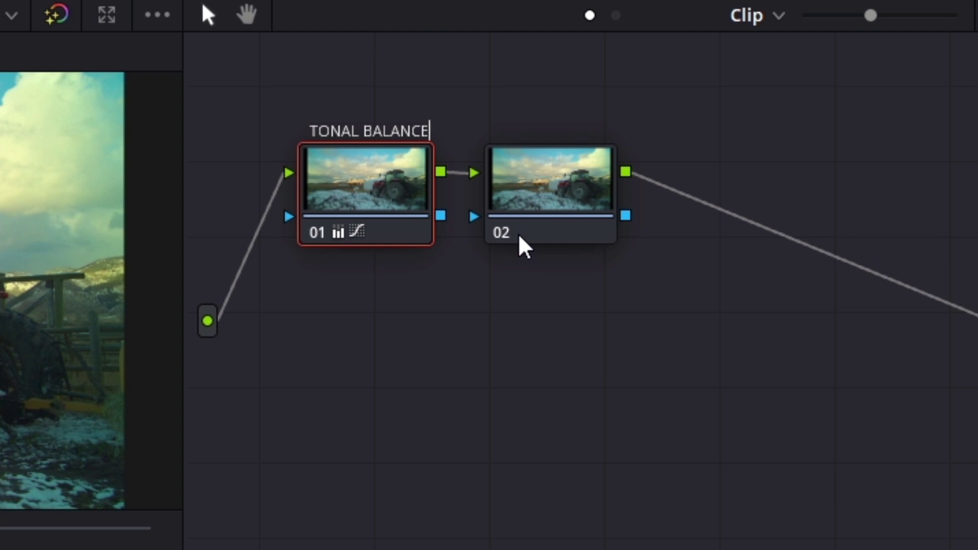
key("Return")
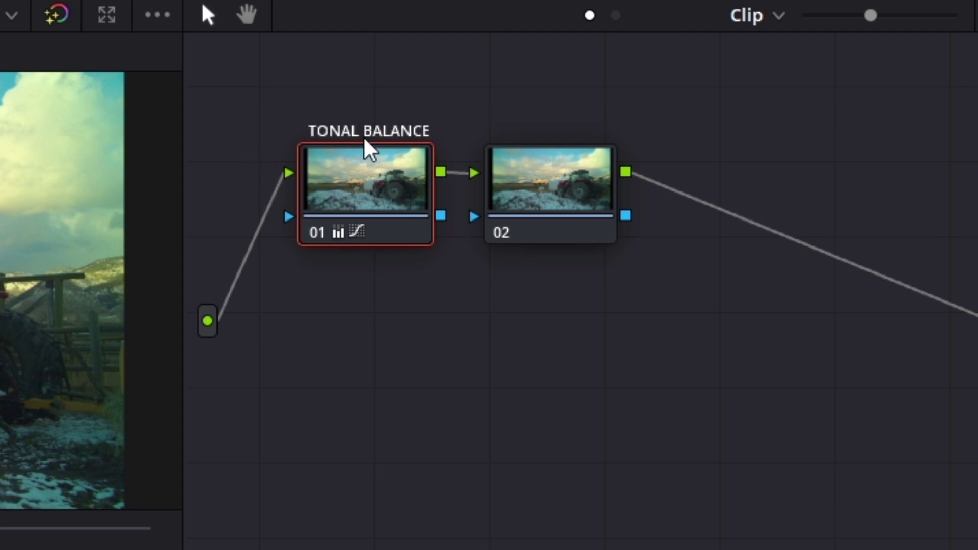
mouse_move(349, 165)
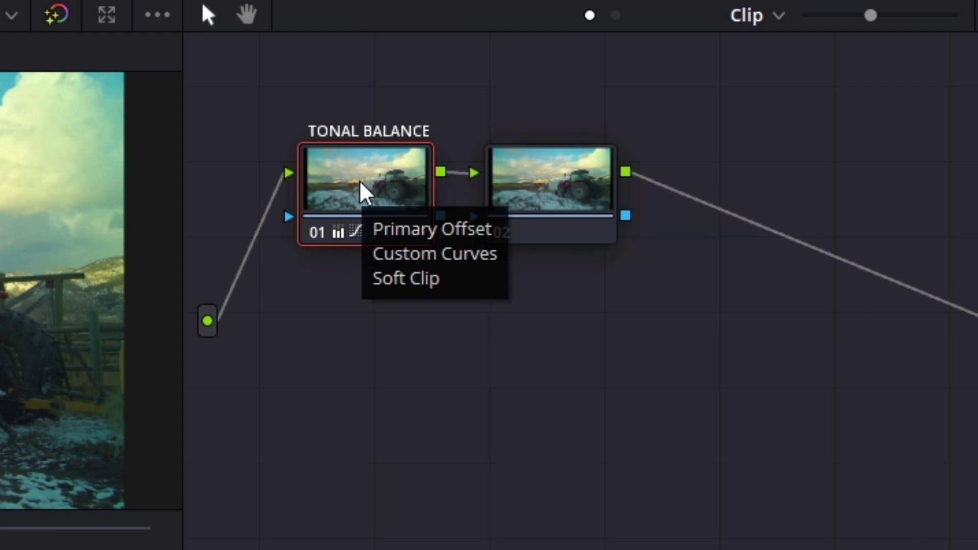
left_click(591, 196)
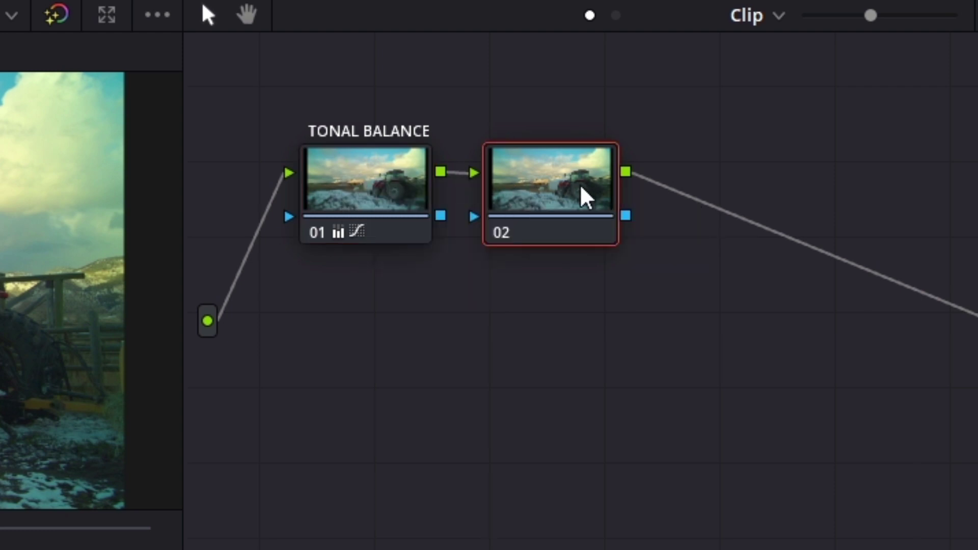
Step: Give node 02 the node label 'COLOR BALANCE'
right_click(582, 186)
left_click(711, 250)
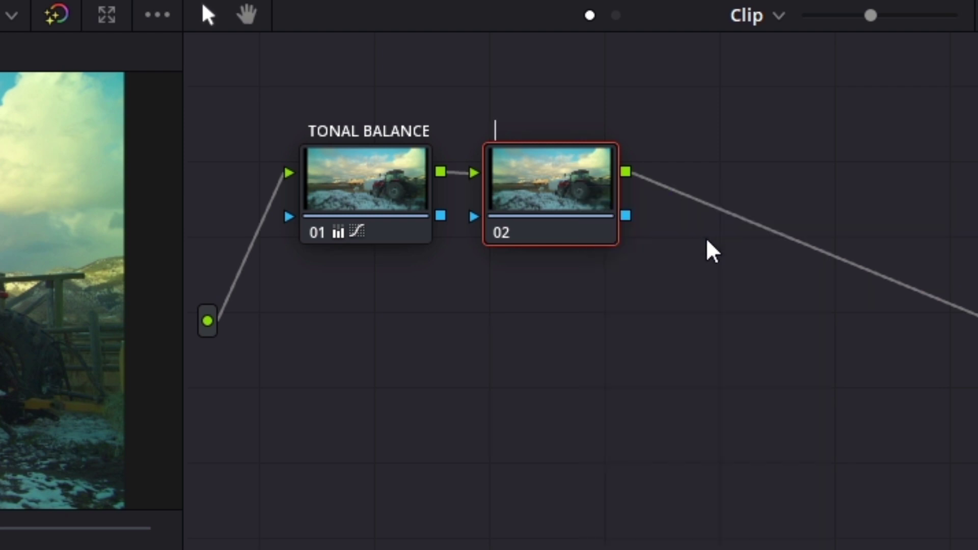
type("COLOR BALANCE")
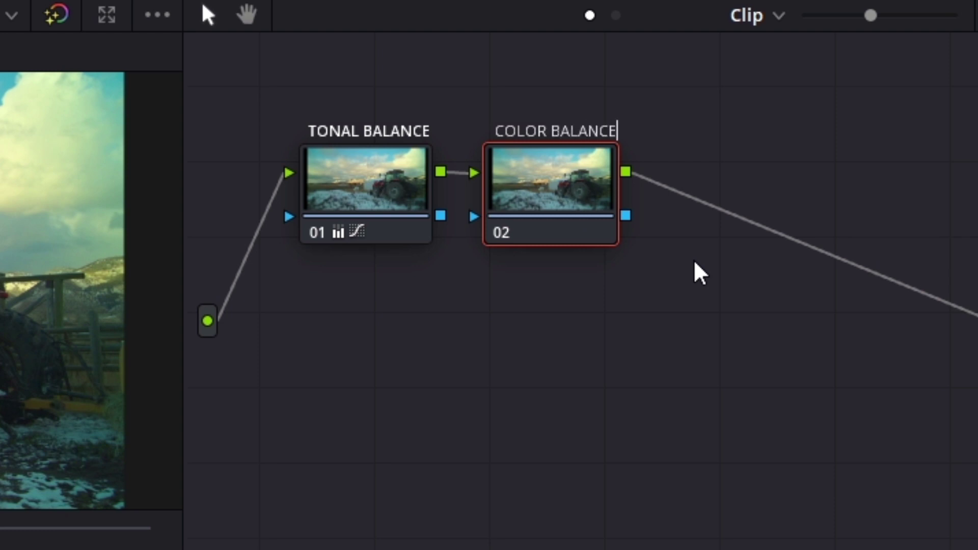
key("Return")
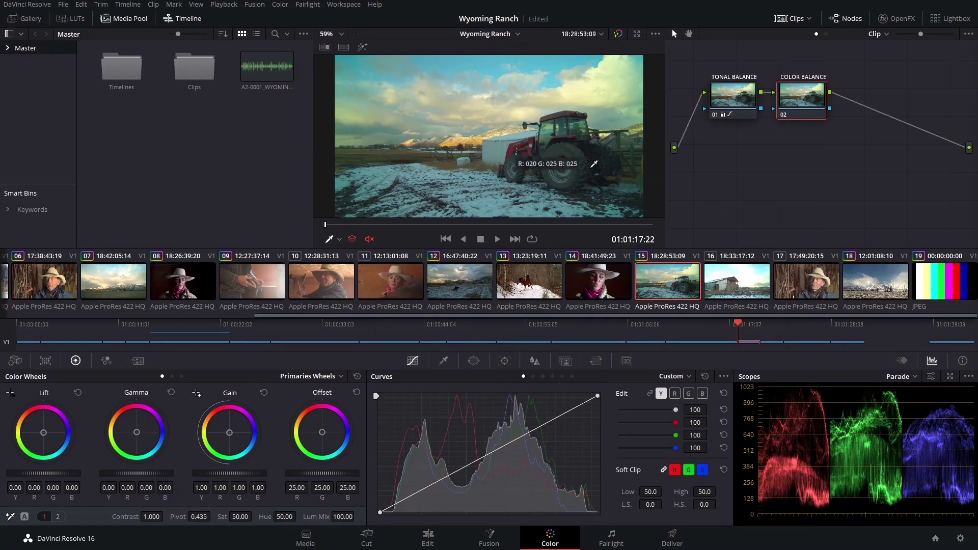
Step: Zoom the viewer to 181% and pan onto the tractor's rear wheel
scroll(599, 167, "up", 1)
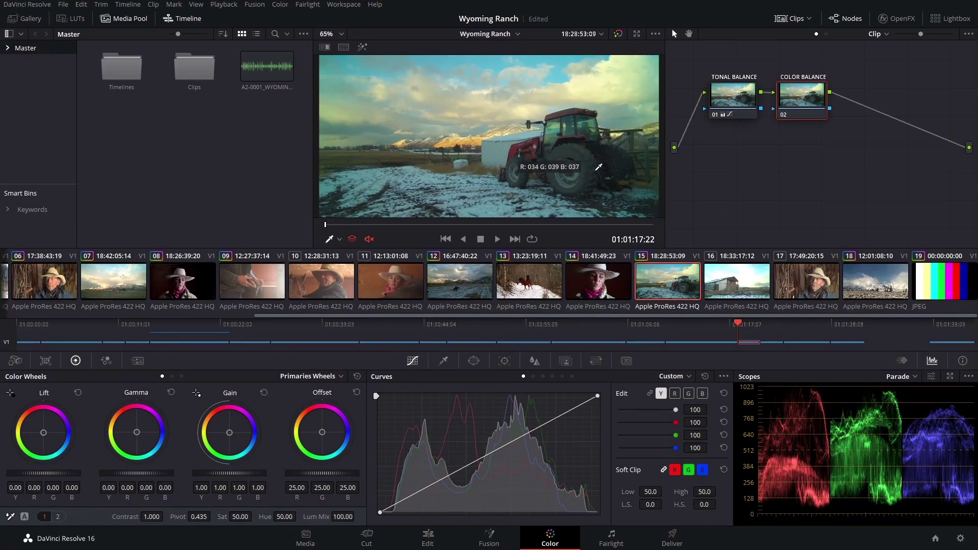
scroll(599, 166, "up", 1)
scroll(510, 148, "up", 1)
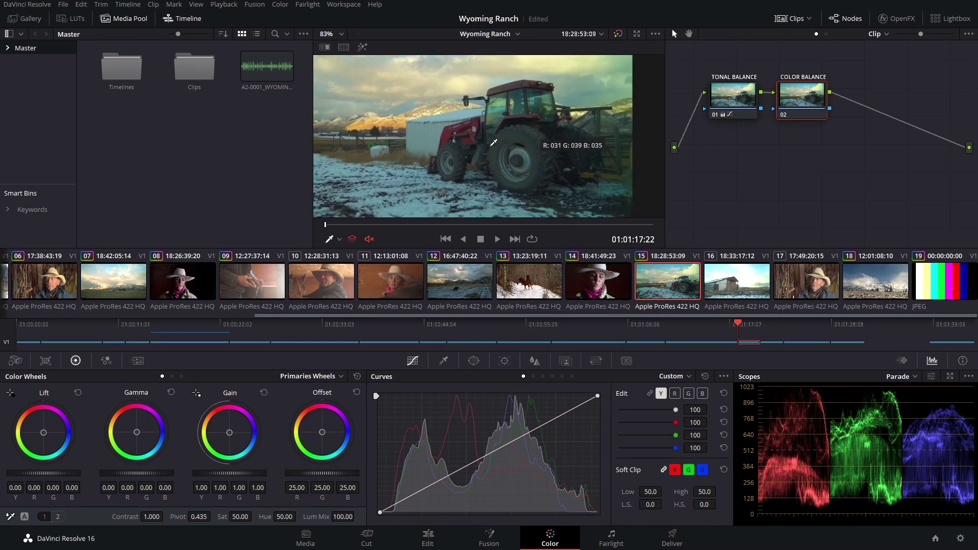
scroll(494, 146, "up", 2)
scroll(510, 158, "up", 1)
scroll(525, 166, "up", 1)
scroll(535, 172, "up", 2)
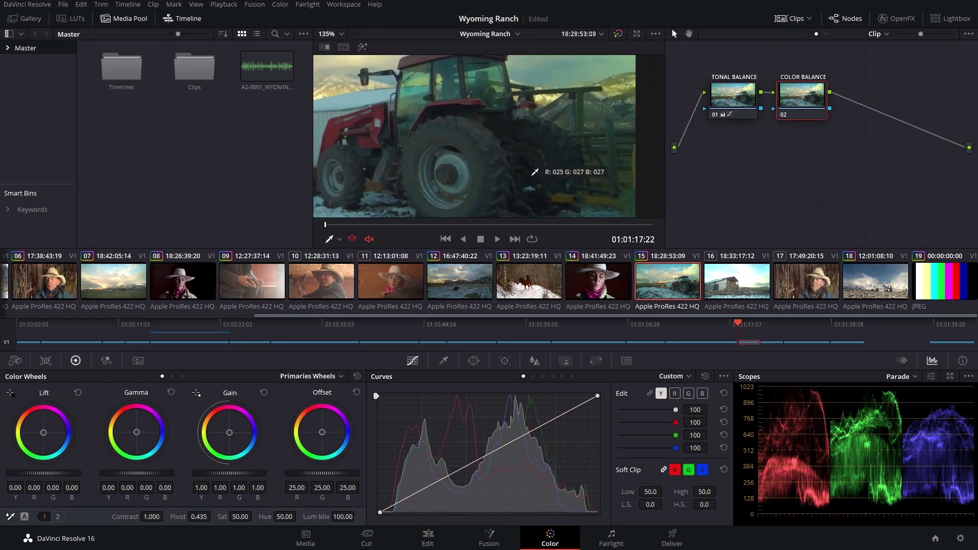
scroll(535, 172, "up", 2)
scroll(533, 170, "up", 1)
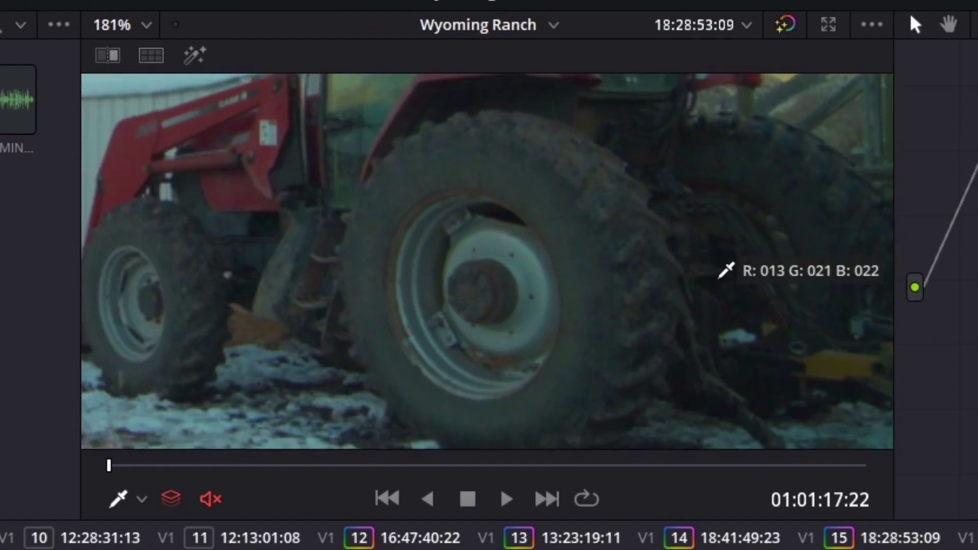
left_click_drag(726, 270, 564, 280)
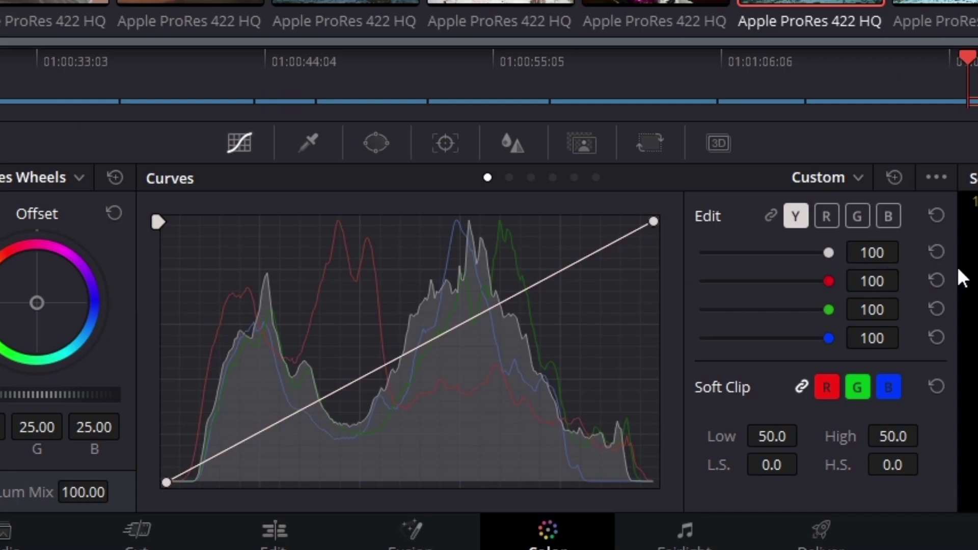
Step: On the blue curve, shift the black point right, reset it, then move it right again
left_click(890, 217)
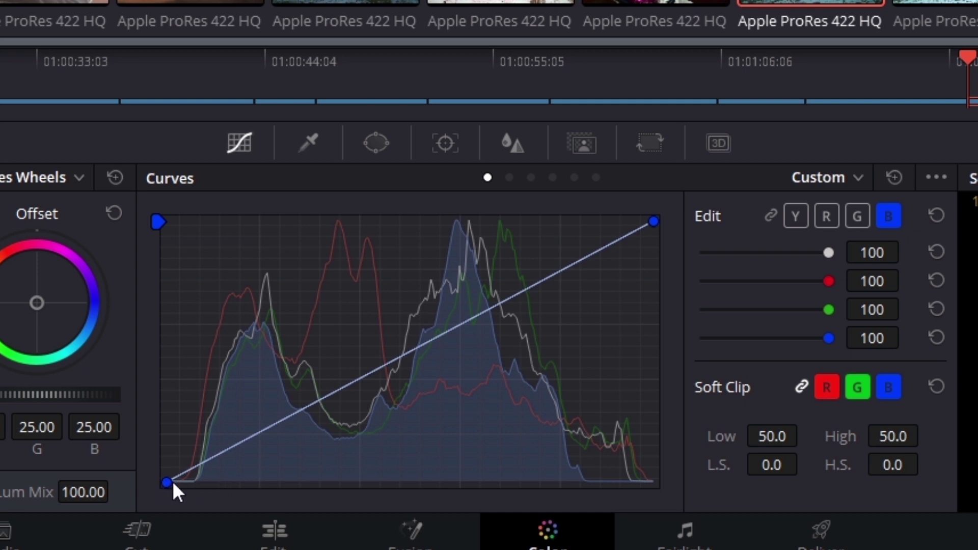
left_click_drag(167, 483, 166, 489)
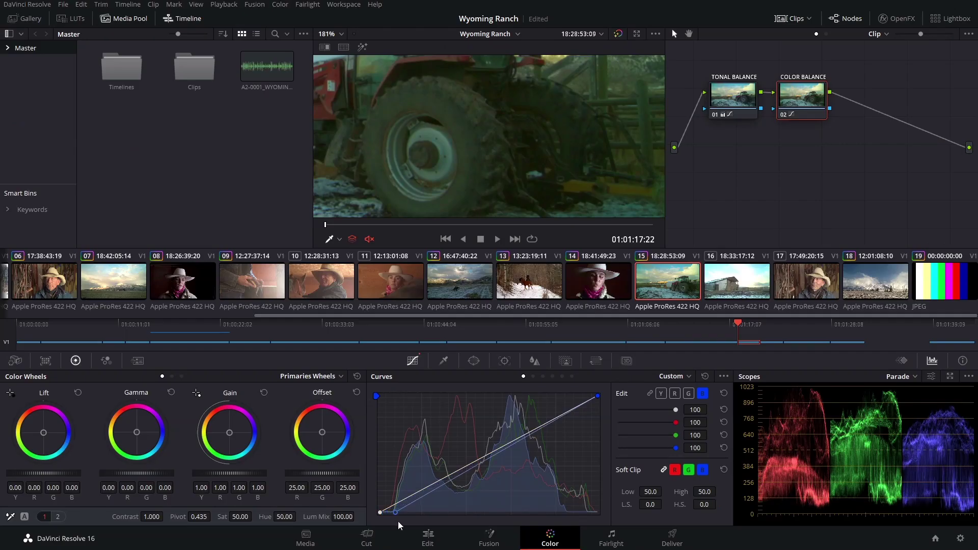
left_click_drag(423, 524, 370, 519)
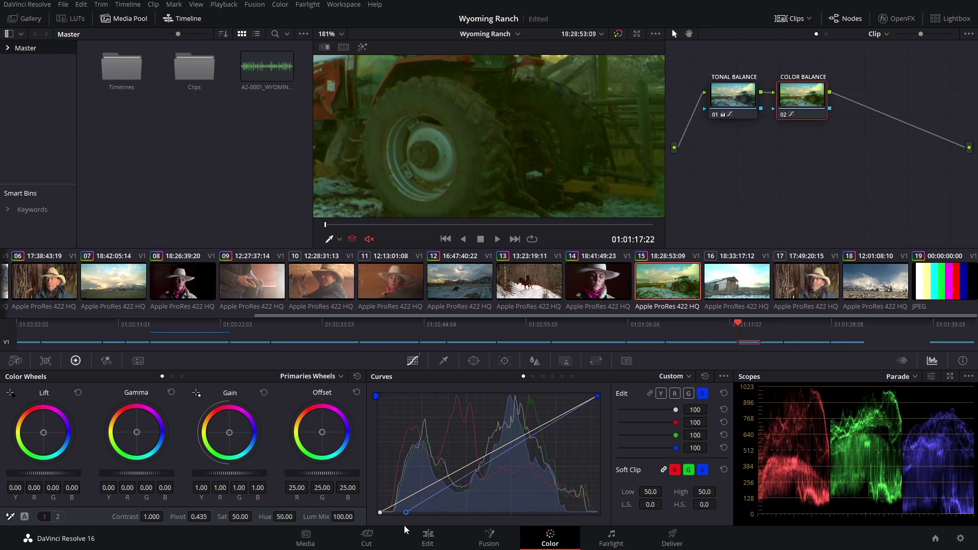
left_click_drag(379, 518, 393, 517)
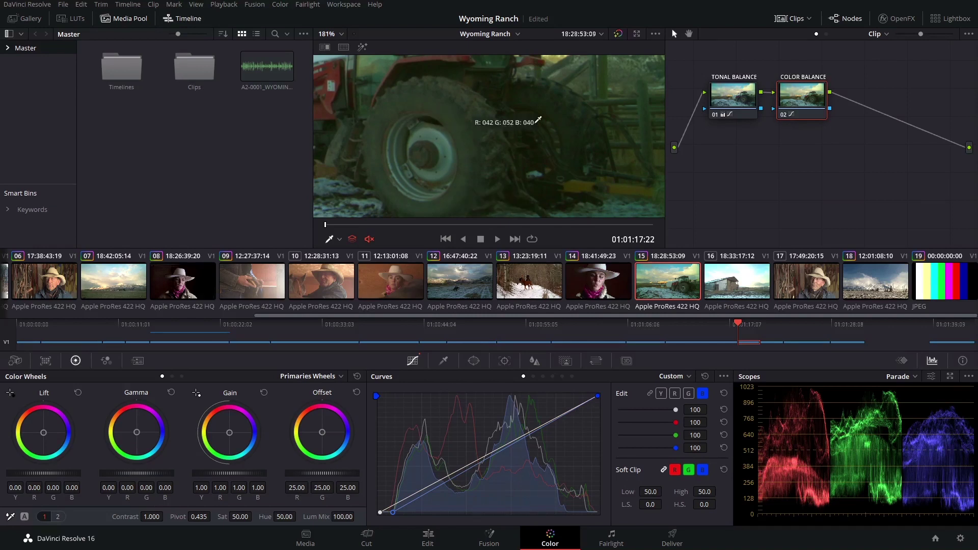
Step: Fit the whole frame in the viewer and drag the blue curve's white point left
left_click(339, 34)
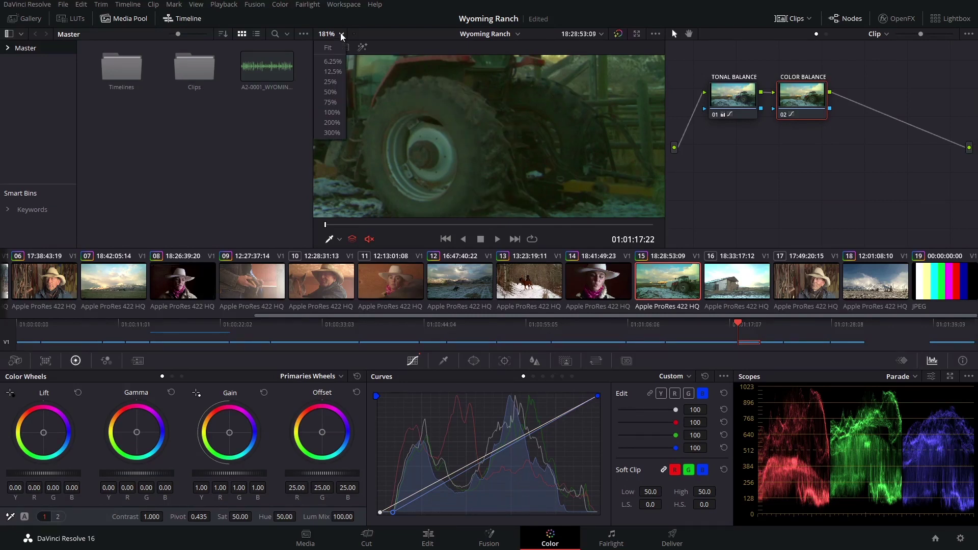
left_click(332, 55)
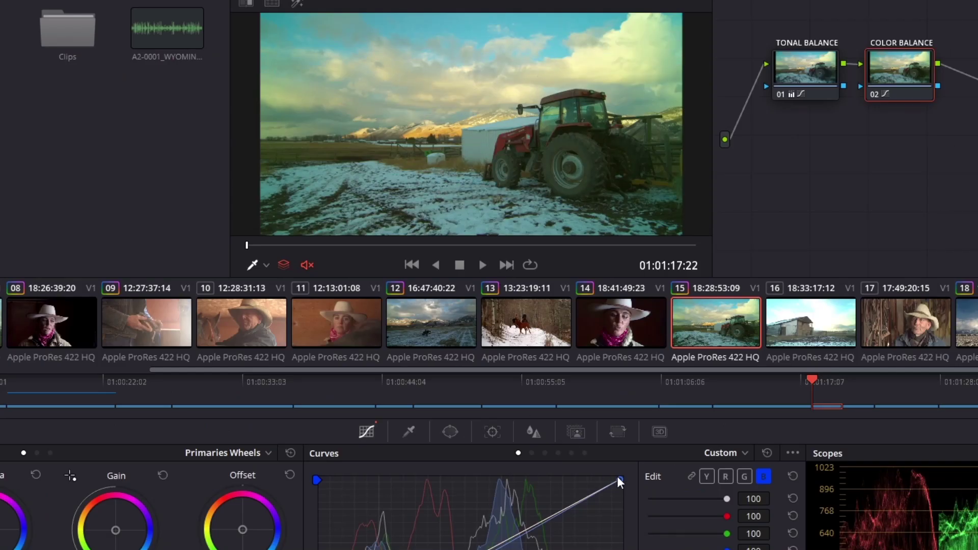
left_click_drag(620, 480, 571, 467)
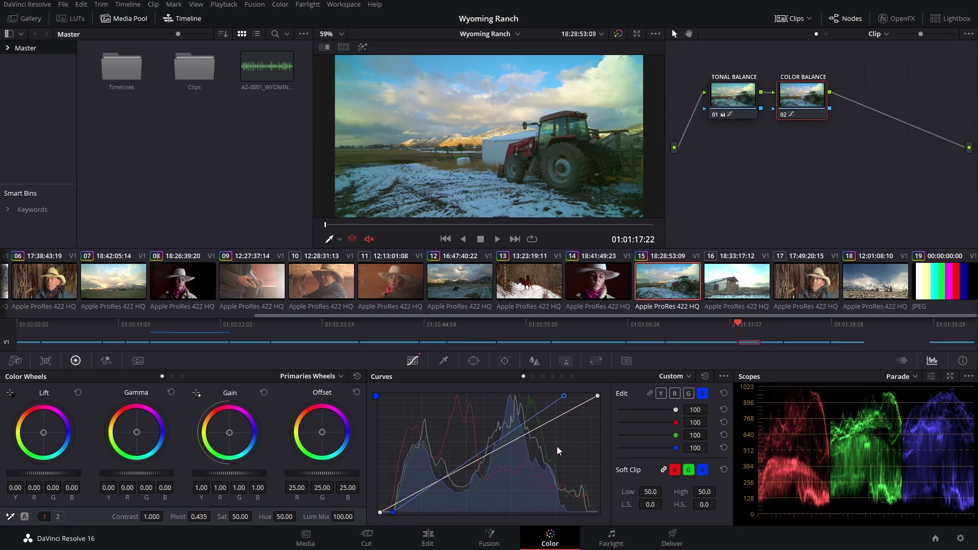
Step: Add a midpoint on the green curve and nudge it slightly down, then back up
left_click(691, 397)
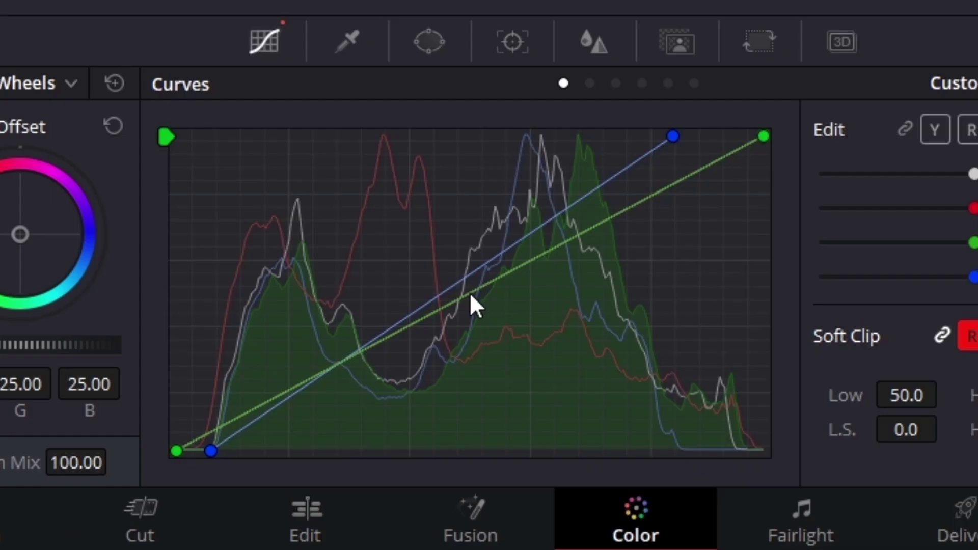
left_click(470, 293)
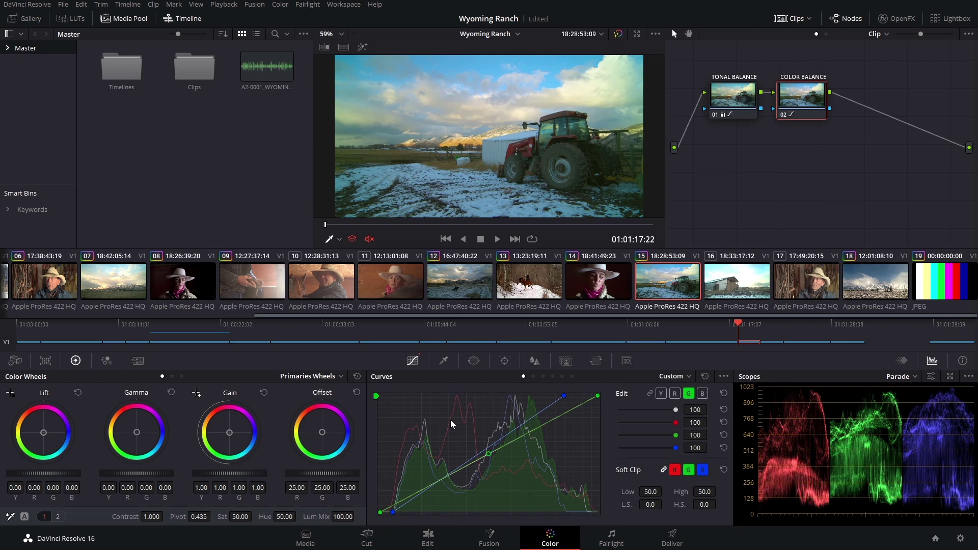
left_click_drag(488, 455, 489, 457)
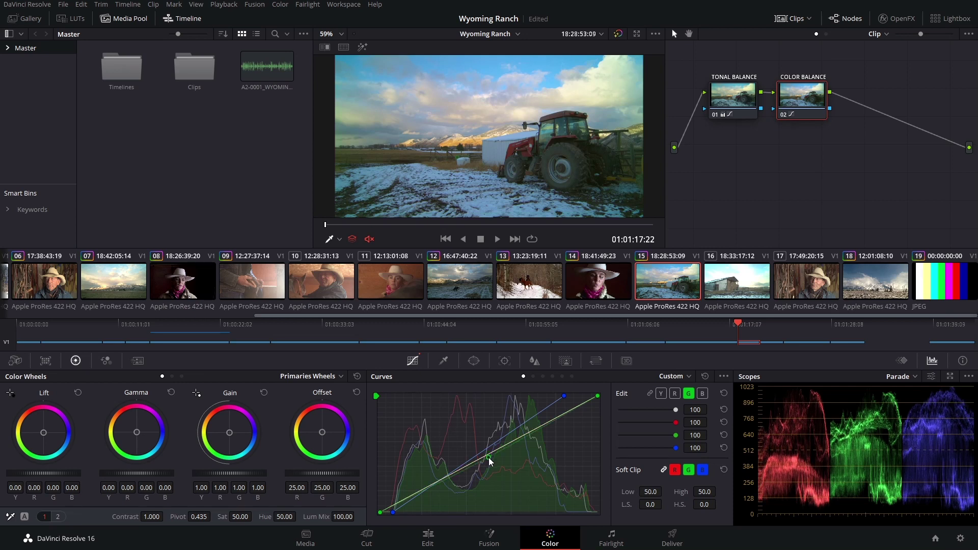
left_click_drag(490, 458, 488, 453)
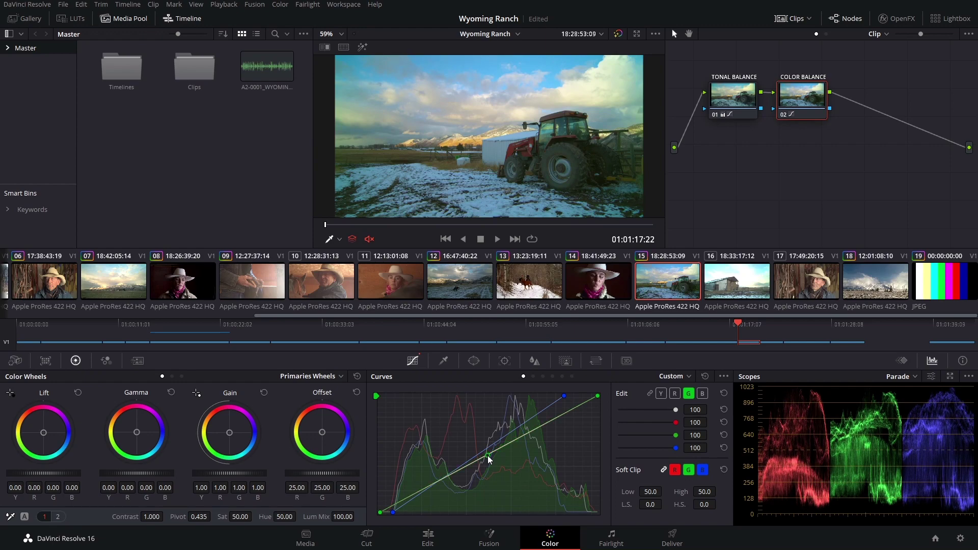
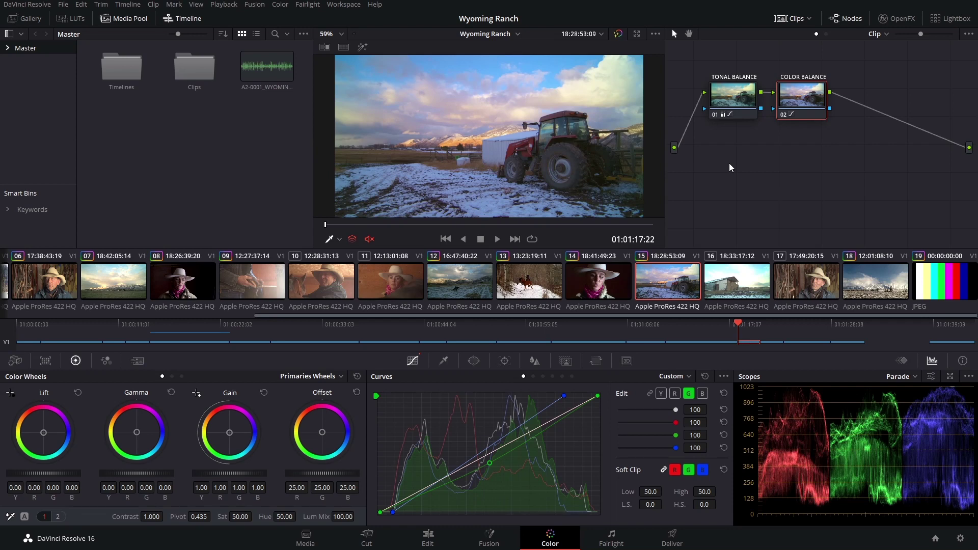
Step: Toggle the Color Balance node and the grade bypass to compare against the original image
key("ctrl+d")
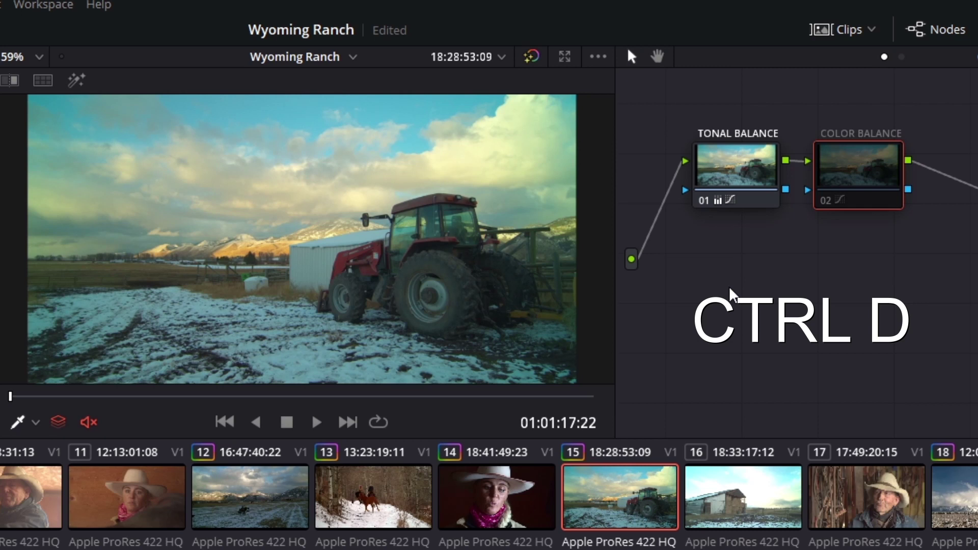
key("ctrl+d")
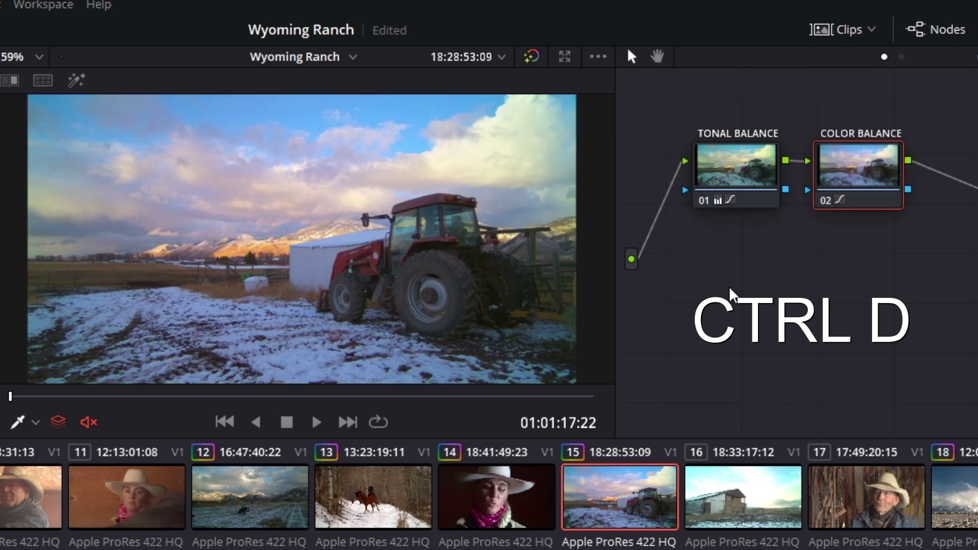
key("ctrl+d")
key("ctrl+d")
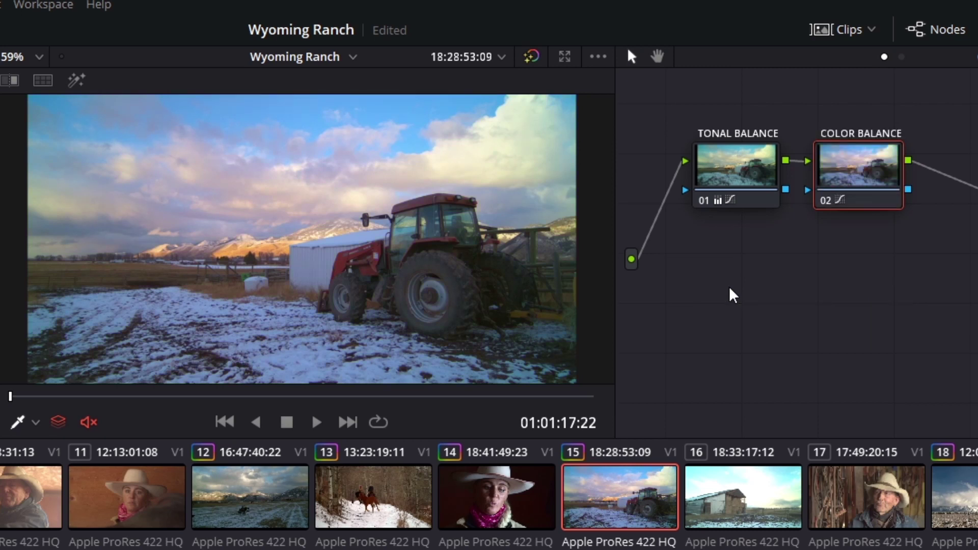
key("ctrl+d")
key("ctrl+d")
key("ctrl+d")
key("ctrl+d")
key("ctrl+d")
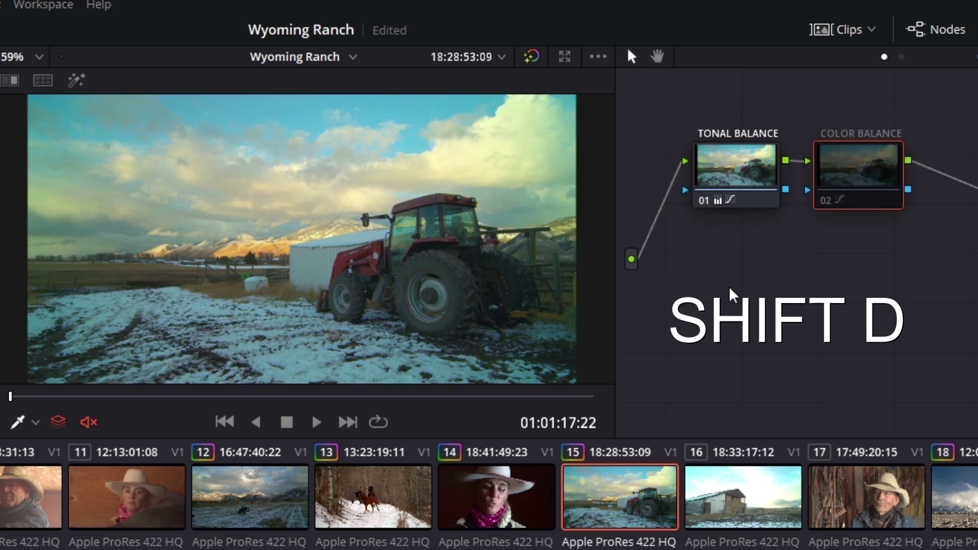
key("shift+d")
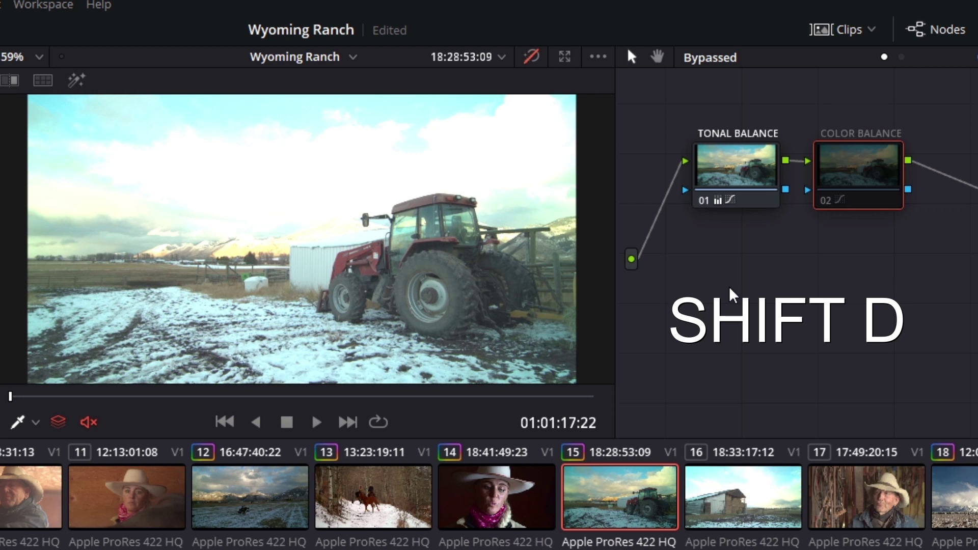
key("shift+d")
key("ctrl+d")
key("shift+d")
key("shift+d")
key("shift+d")
key("shift+d")
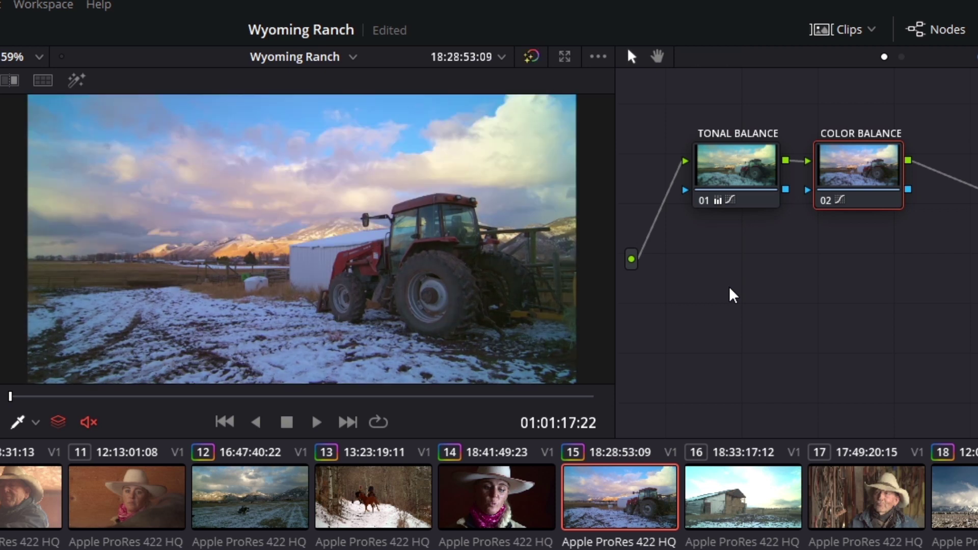
key("shift+d")
key("shift+d")
key("shift+d")
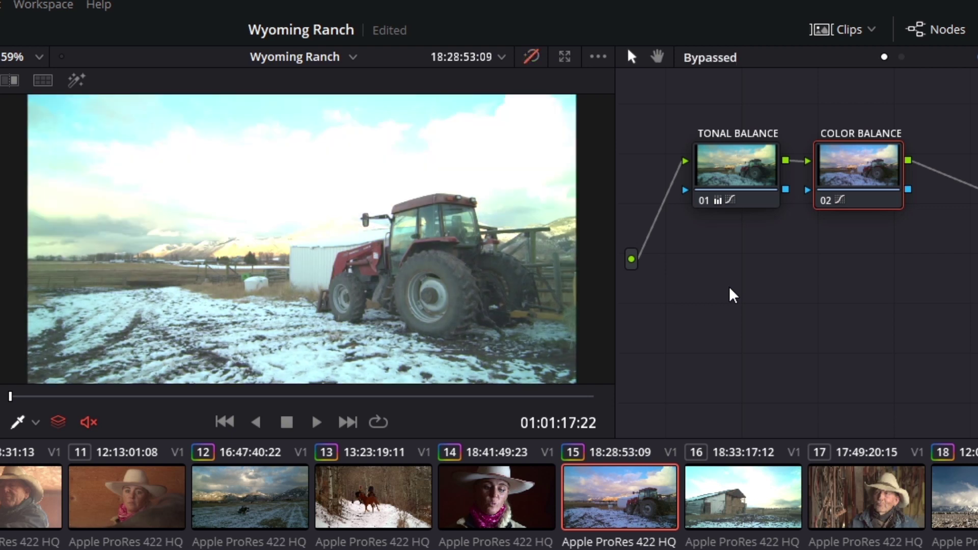
key("shift+d")
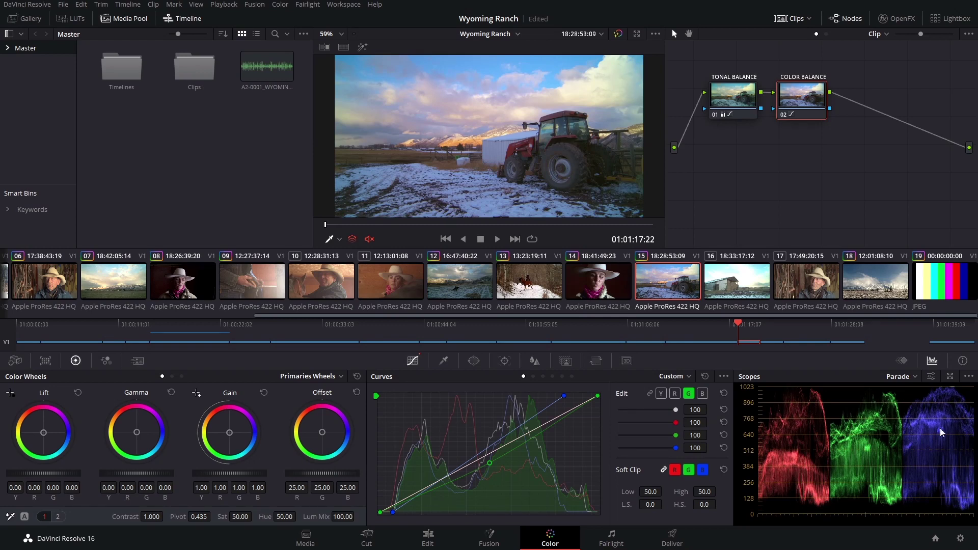
Step: Save the project, then scroll back and select clip 04, the snowy barn shot
key("ctrl+s")
left_click_drag(525, 317, 231, 317)
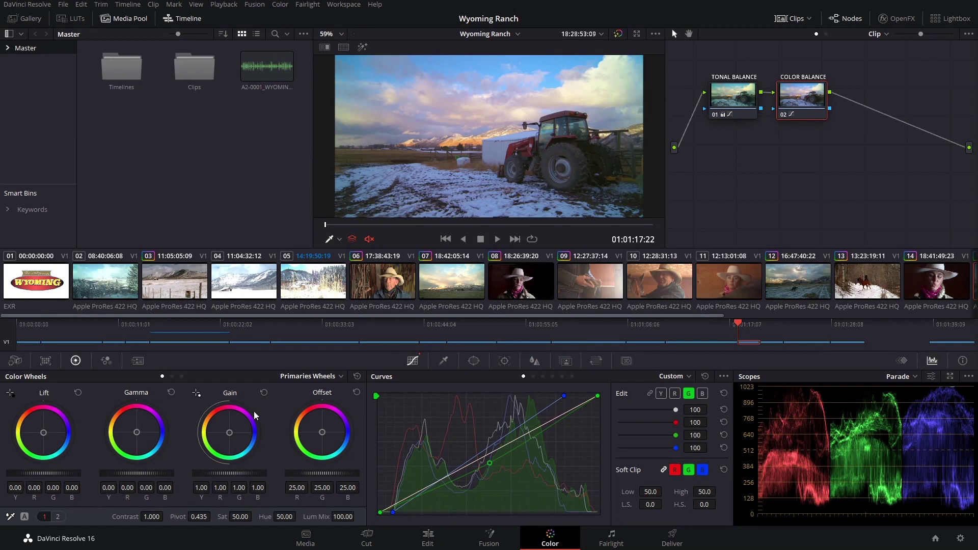
left_click(241, 289)
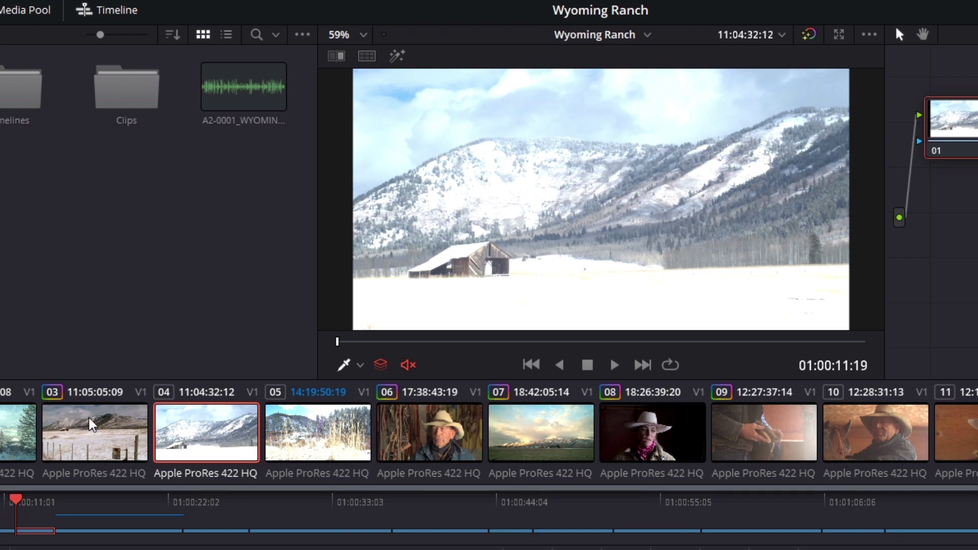
Step: Copy clip 03's grade onto clip 04 and flick between the two to check the match
left_click(93, 442)
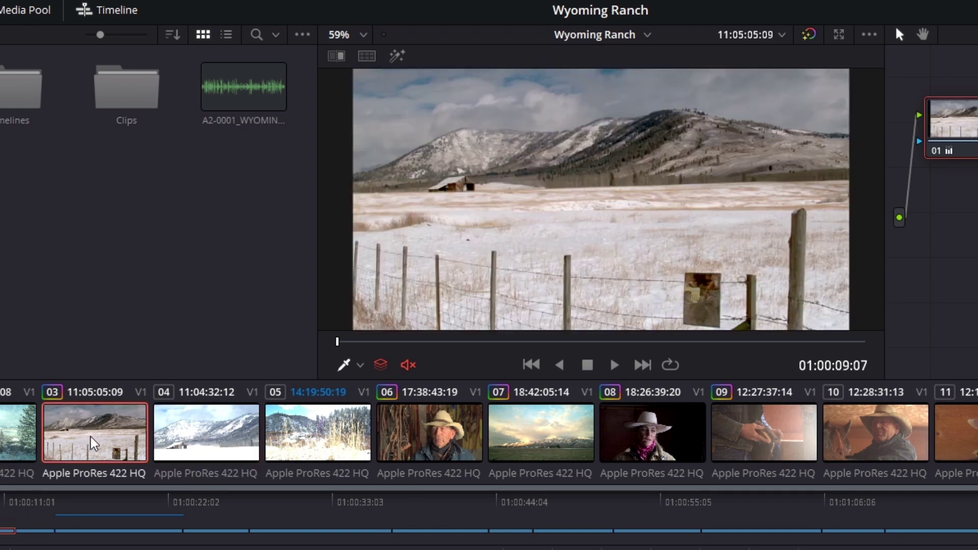
key("ctrl+c")
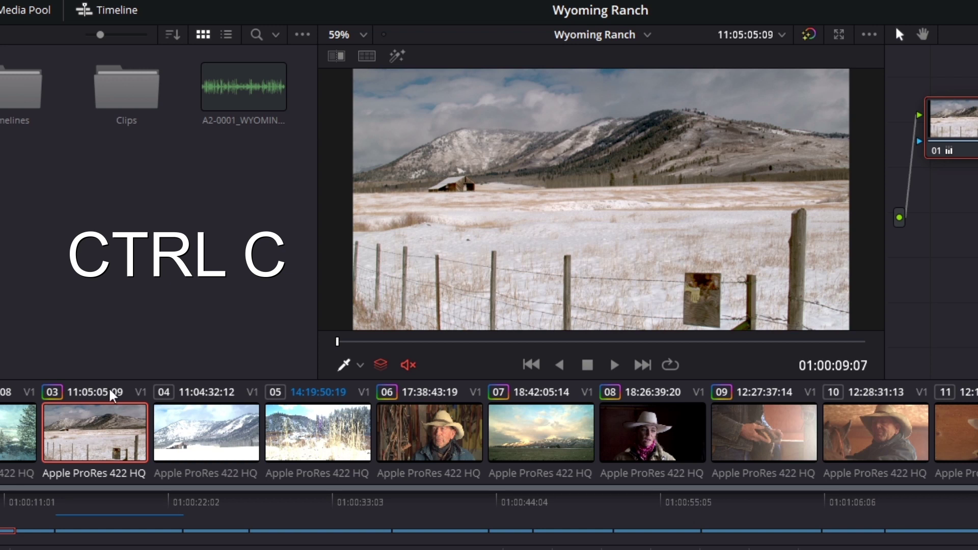
left_click(228, 431)
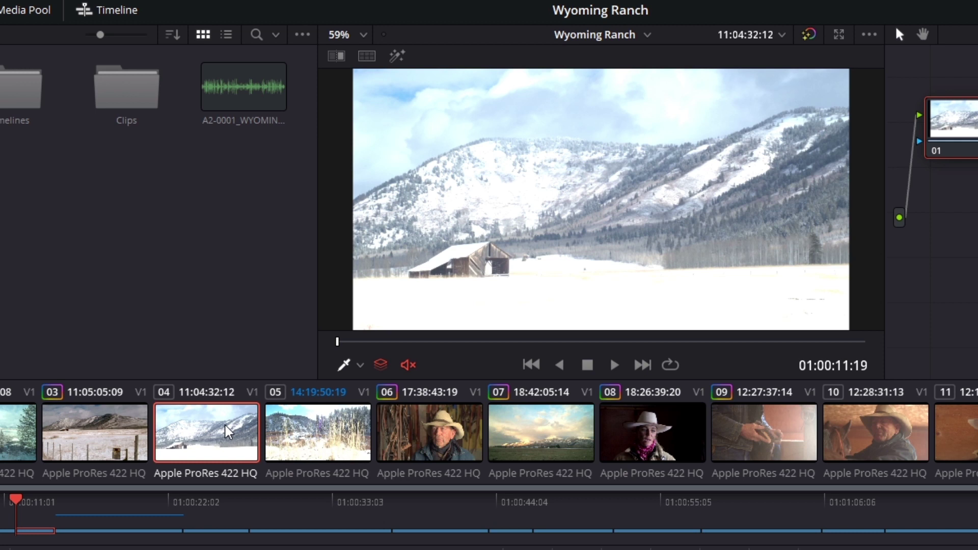
key("ctrl+v")
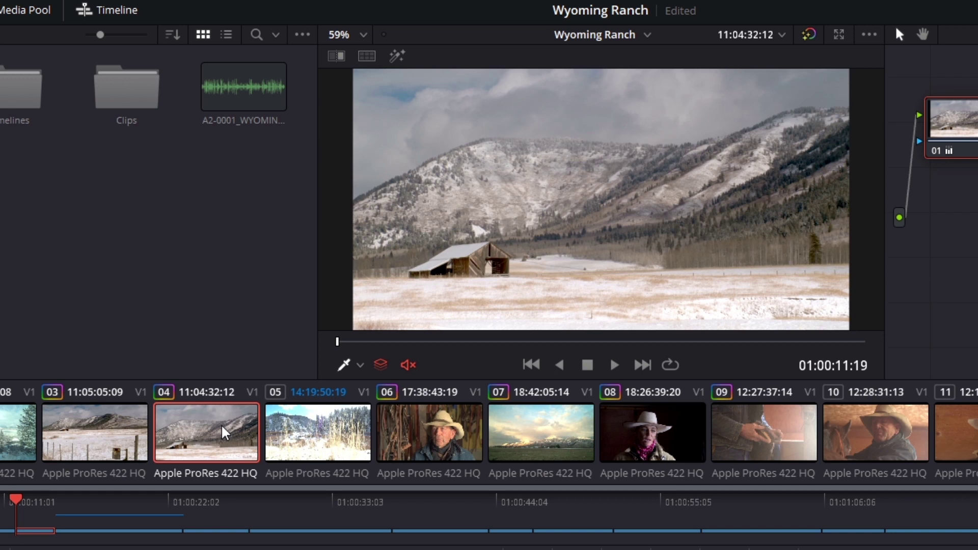
left_click(108, 435)
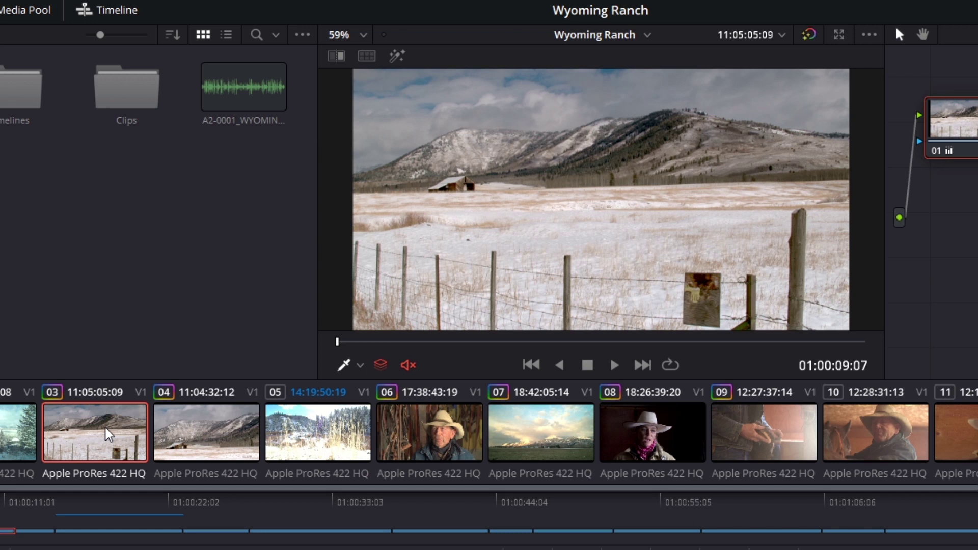
left_click(213, 434)
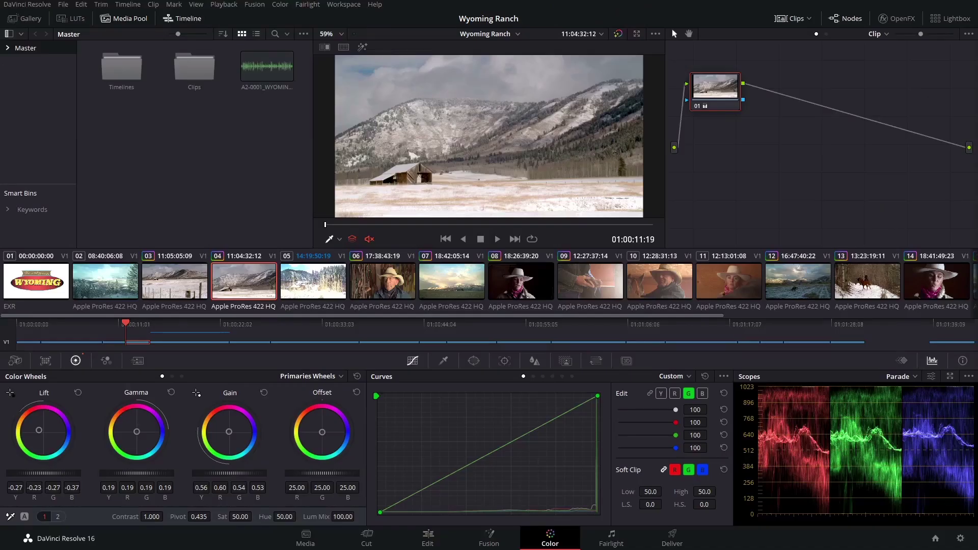
Step: Compare barn clip 16 with tractor clip 15, then middle-click to copy clip 15's two-node grade
left_click_drag(592, 315, 892, 329)
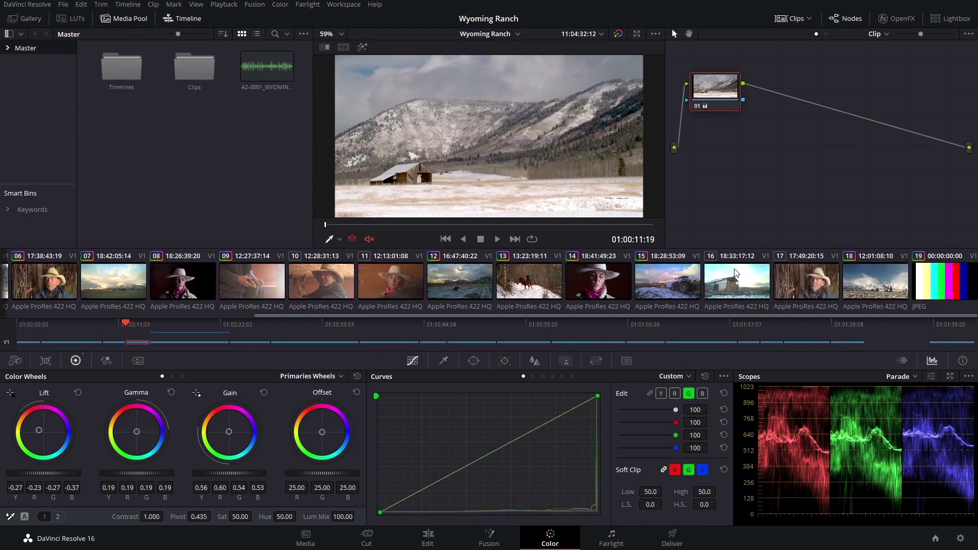
left_click(734, 275)
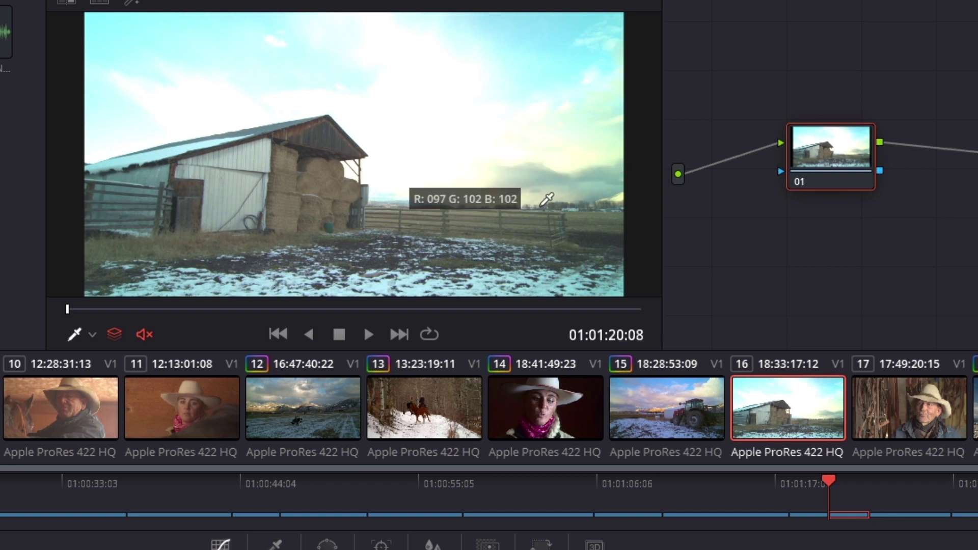
left_click(675, 402)
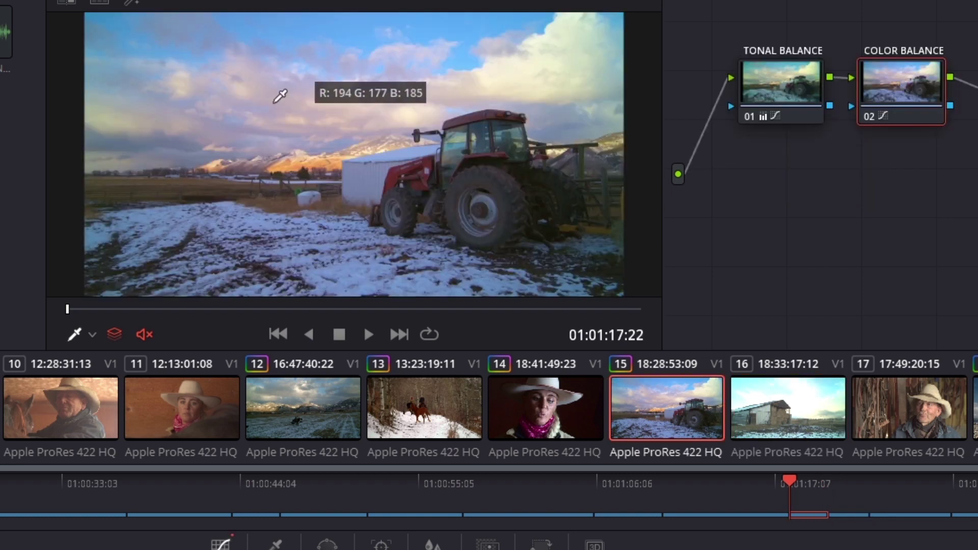
left_click(793, 399)
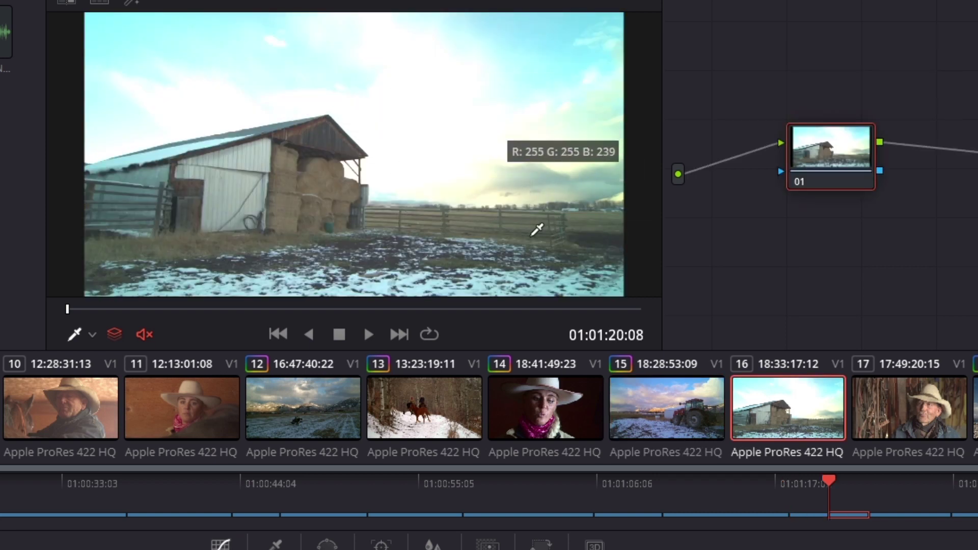
left_click(666, 418)
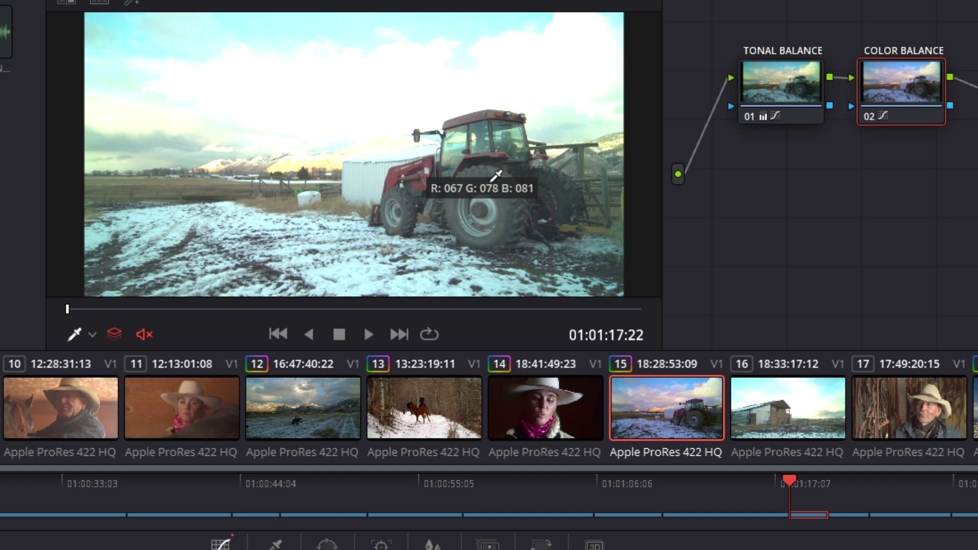
left_click(784, 405)
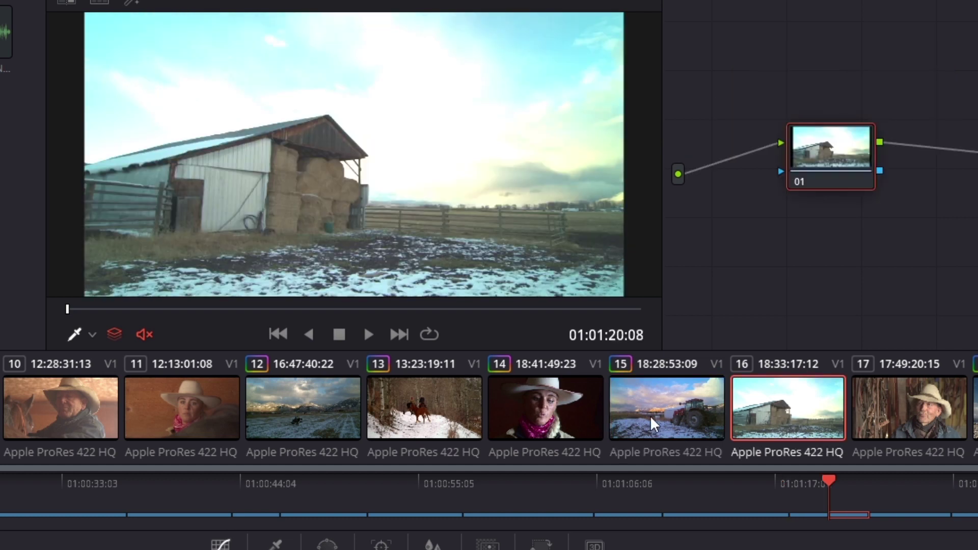
left_click(655, 416)
left_click(782, 403)
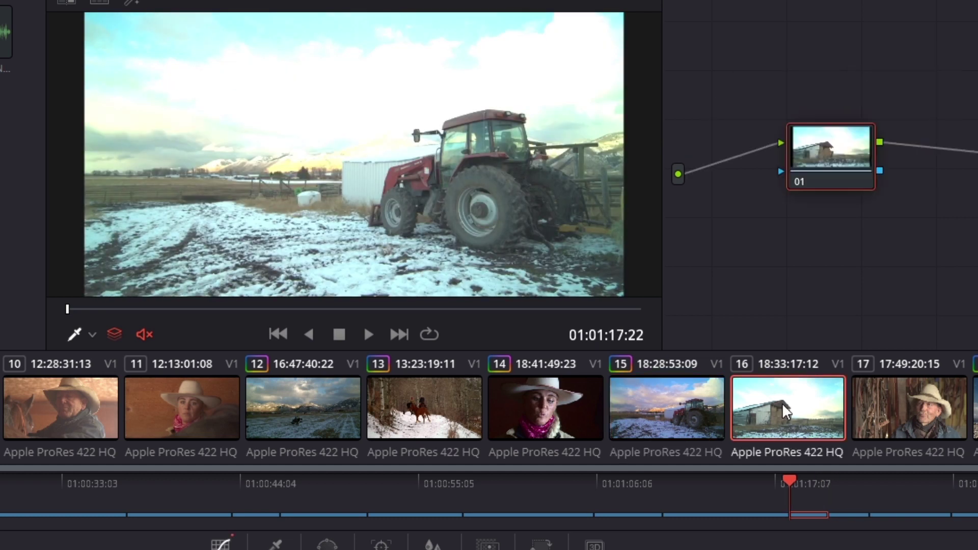
left_click(698, 402)
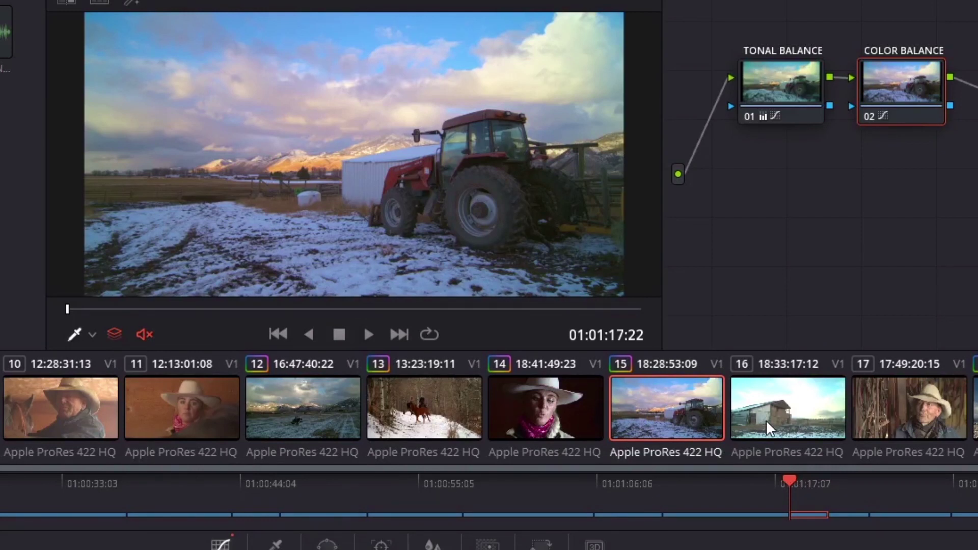
left_click(792, 410)
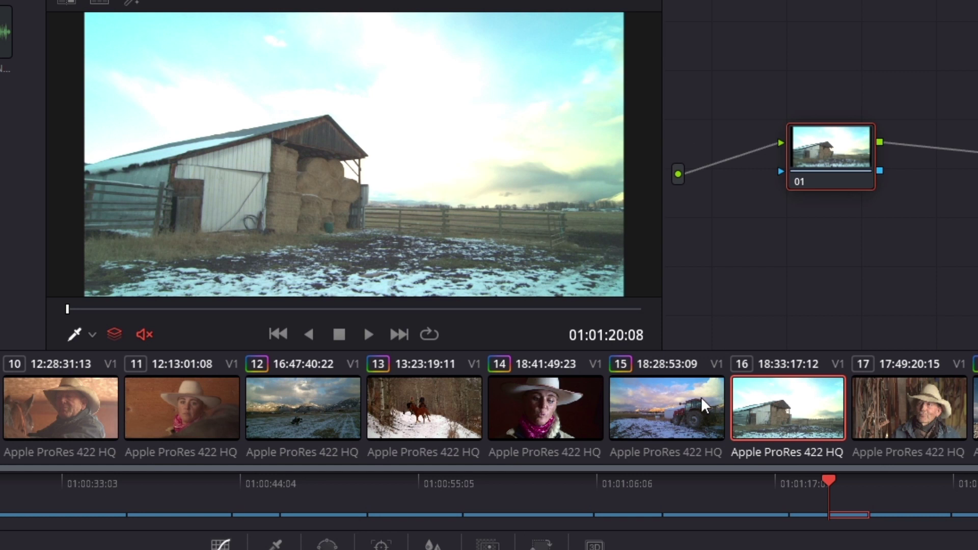
middle_click(631, 408)
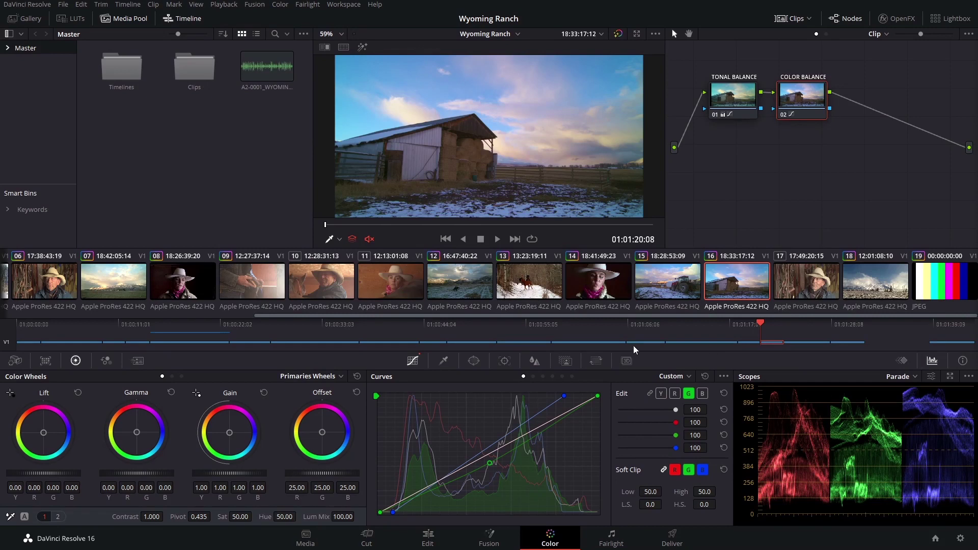
Step: Step through clips 09 to 11, settle on clip 10 with the horse, and open the Color menu
left_click(230, 284)
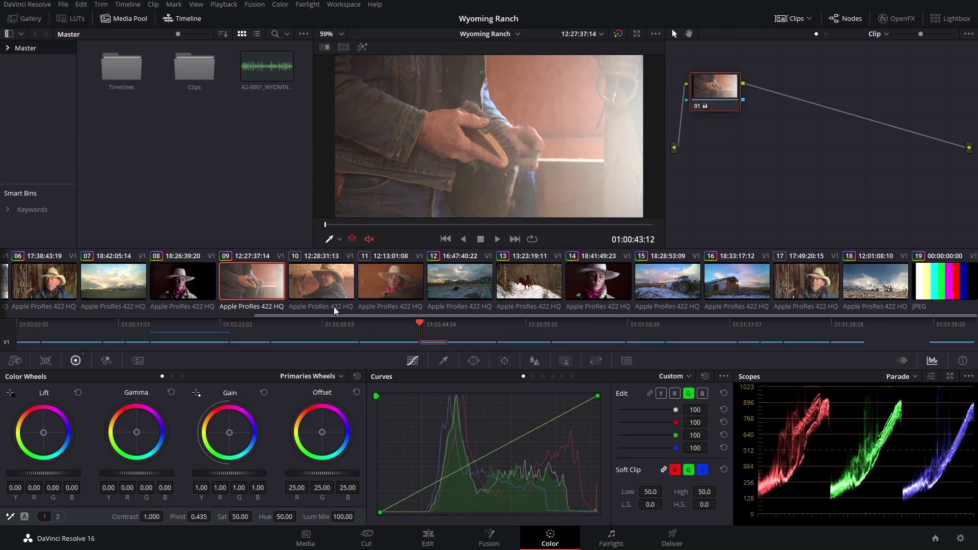
left_click(331, 285)
left_click(396, 285)
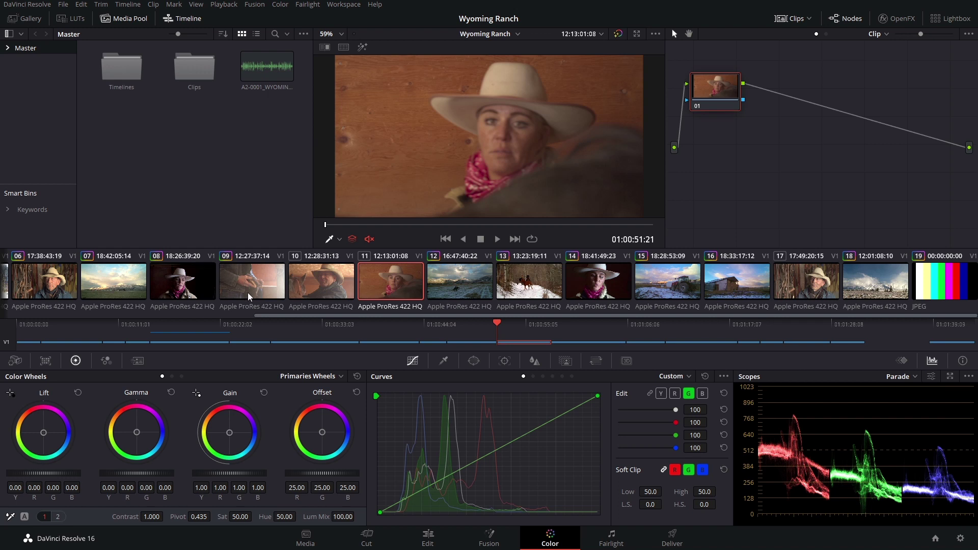
left_click(303, 287)
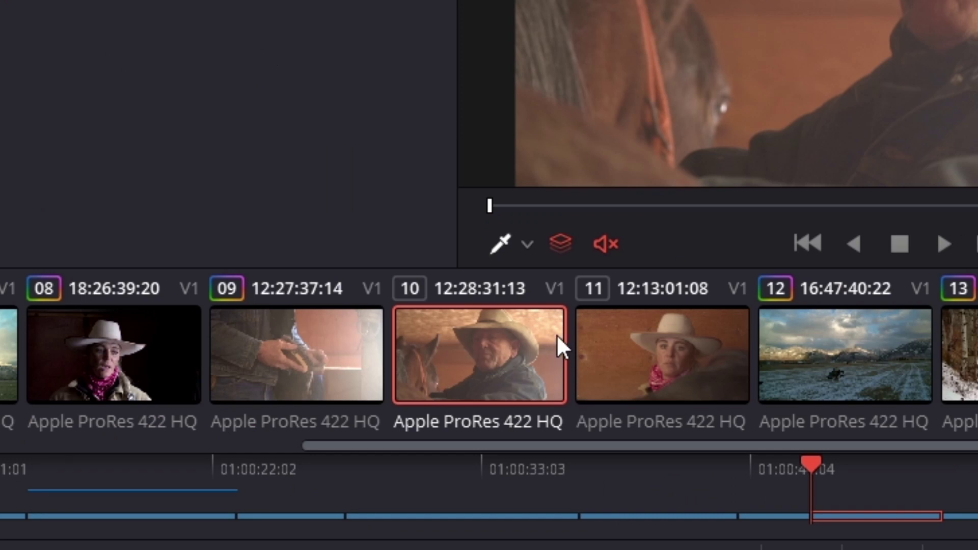
left_click(348, 7)
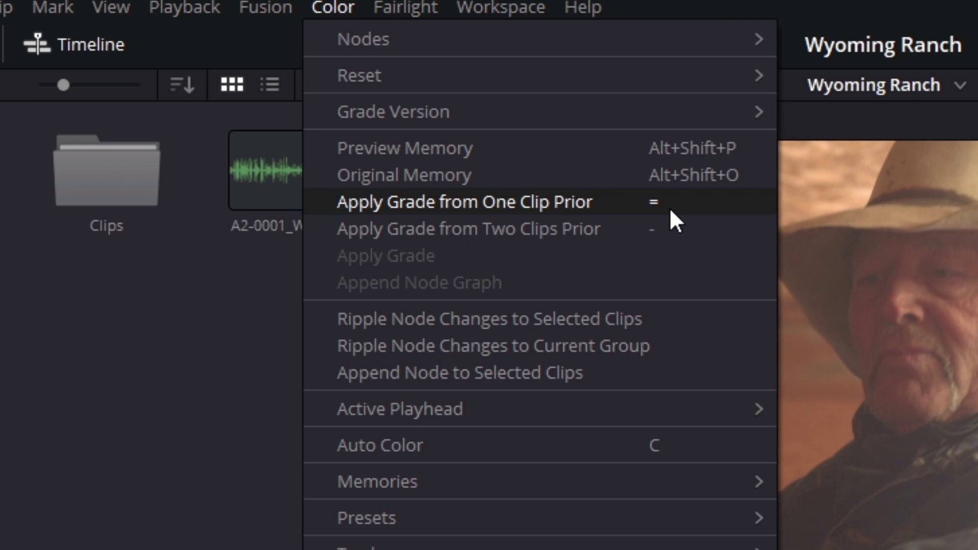
Step: Apply Grade from One Clip Prior to clip 10, check it against clip 09, then go to clip 11
left_click(669, 207)
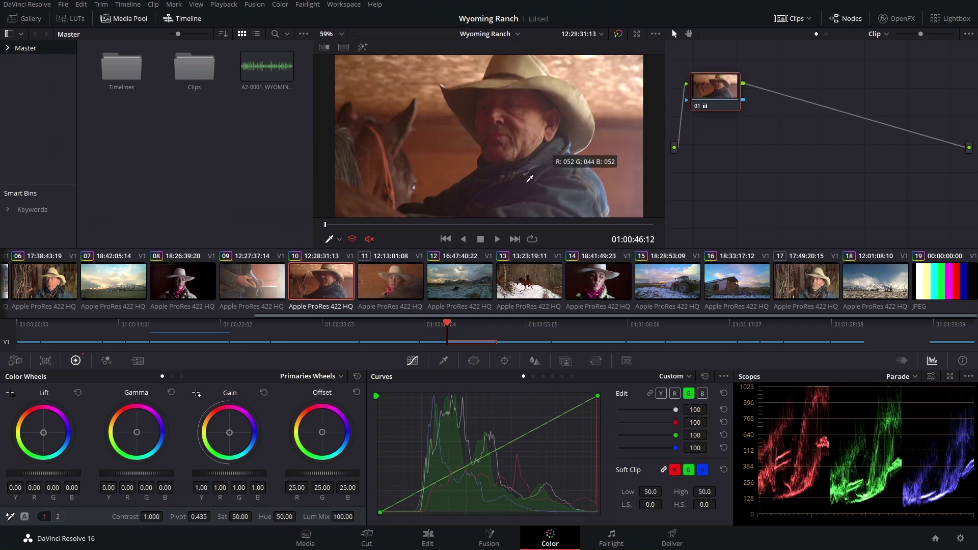
left_click(252, 293)
left_click(324, 286)
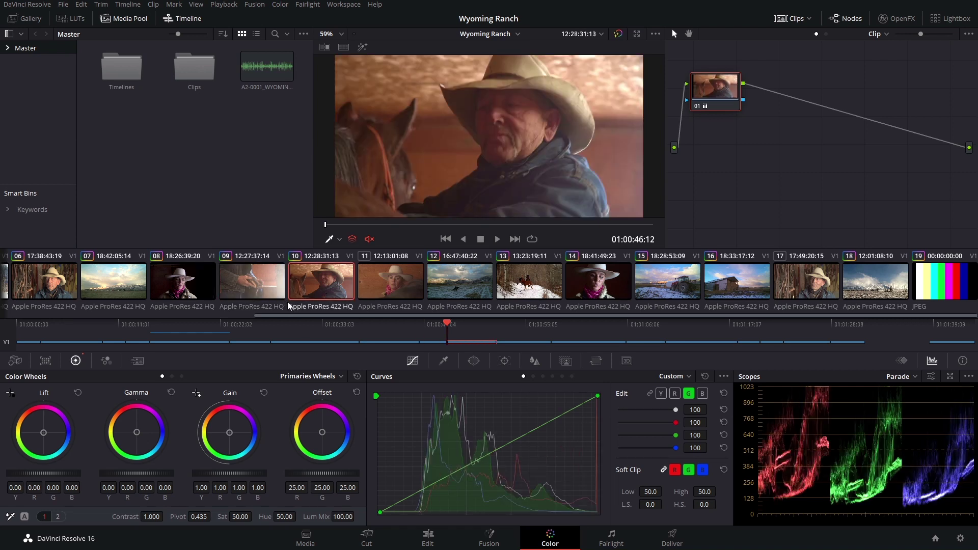
left_click(398, 283)
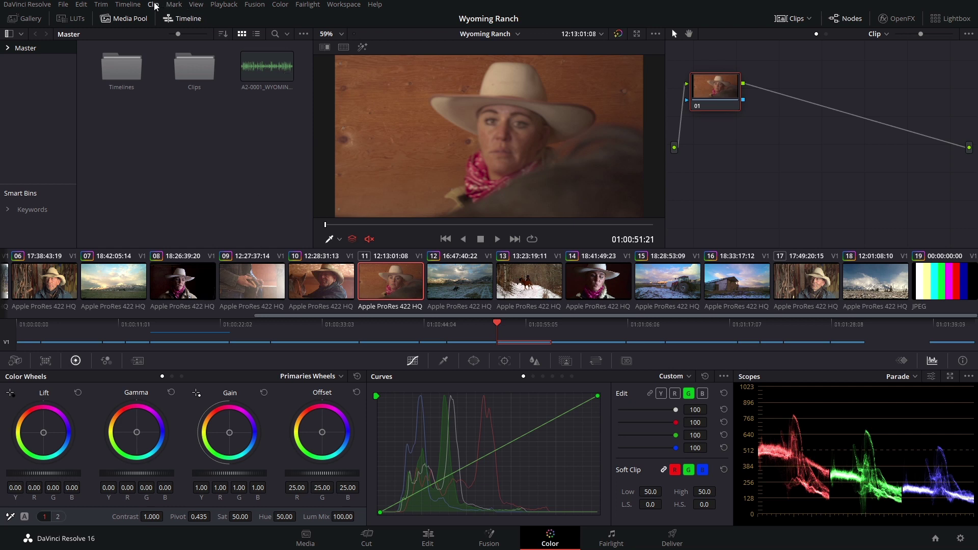
left_click(281, 5)
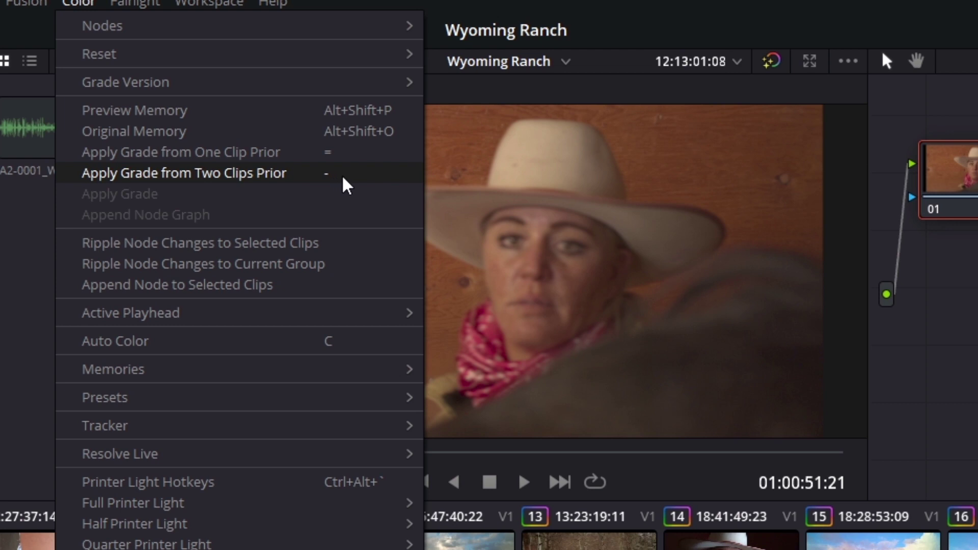
Step: Apply Grade from Two Clips Prior to clip 11 and save the project
left_click(343, 175)
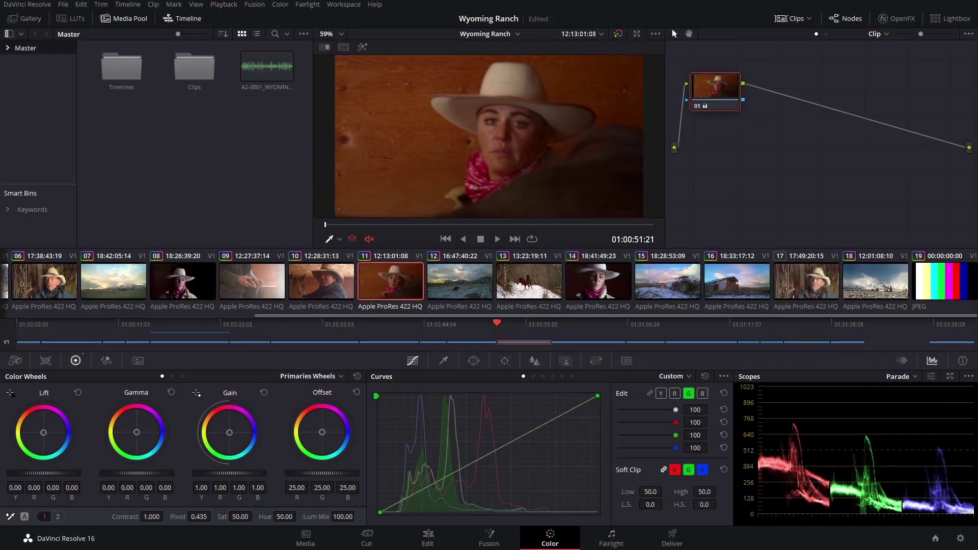
key("ctrl+s")
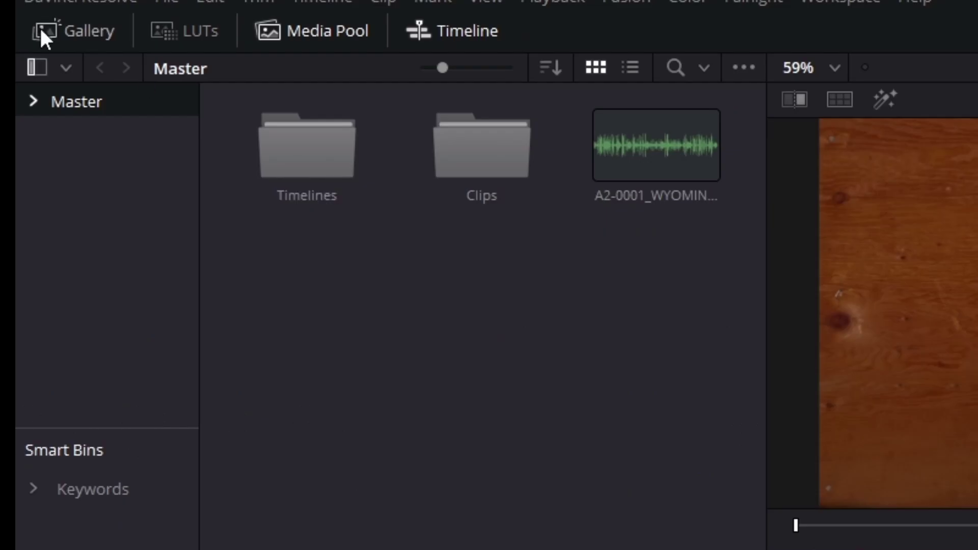
Step: Show the empty Gallery and select clip 06, the rancher interview
left_click(77, 36)
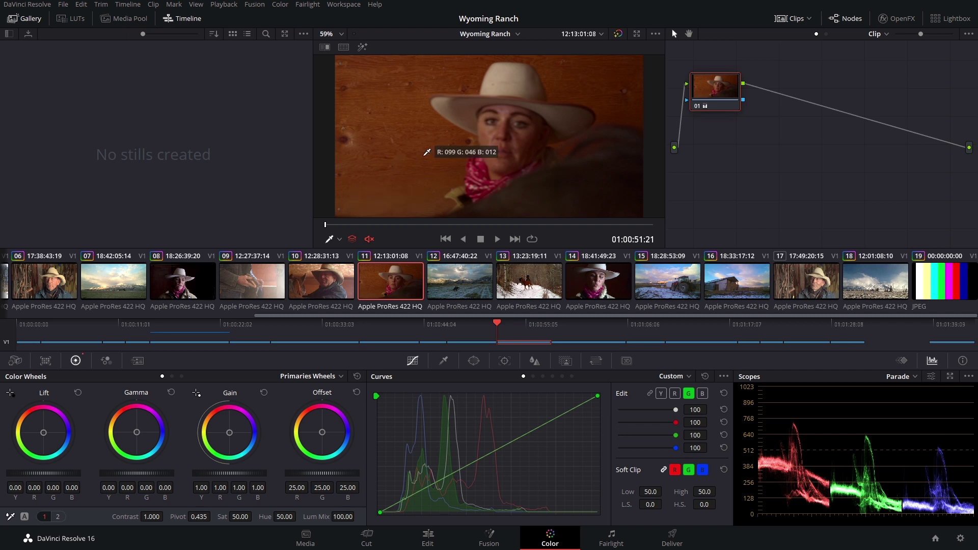
left_click(46, 283)
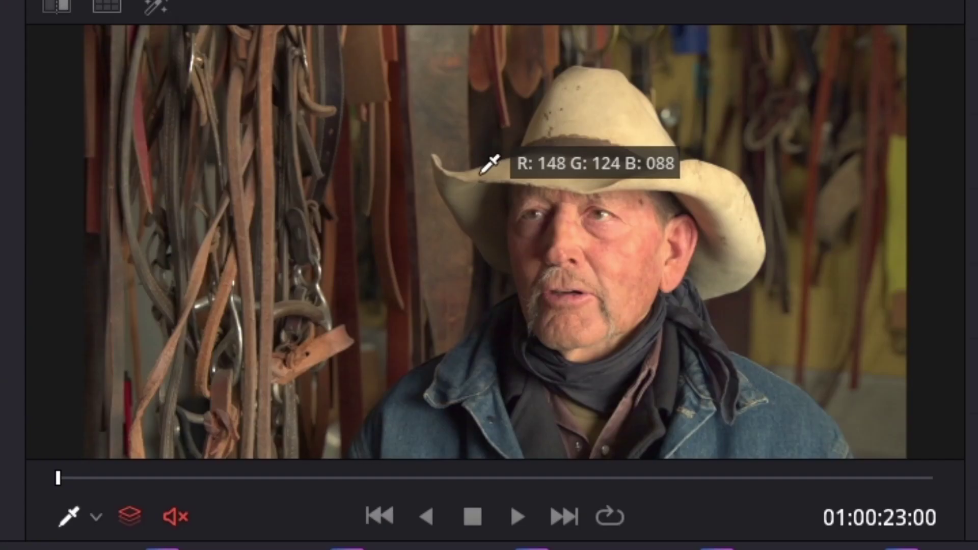
Step: Grab a still of clip 06's balanced look into the Gallery as still 1.6.1
right_click(482, 175)
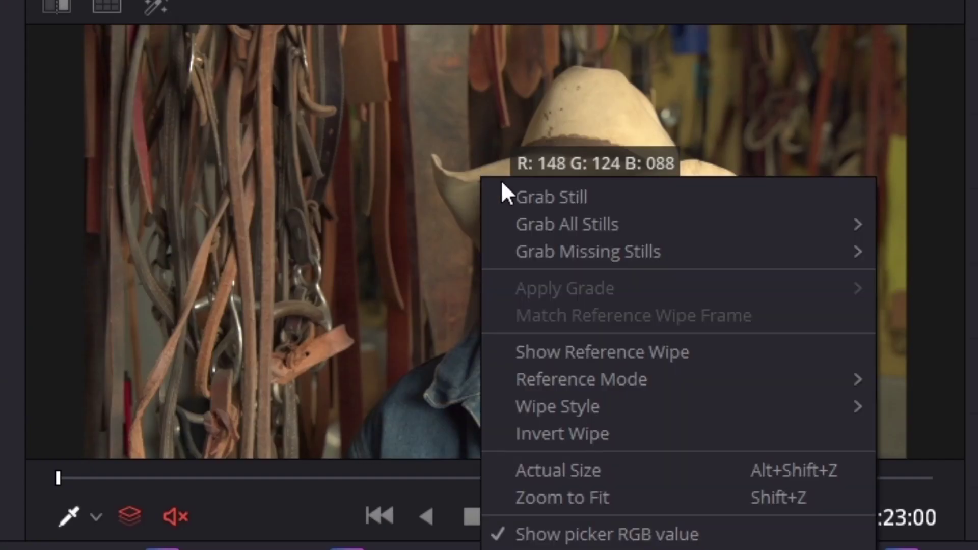
left_click(607, 201)
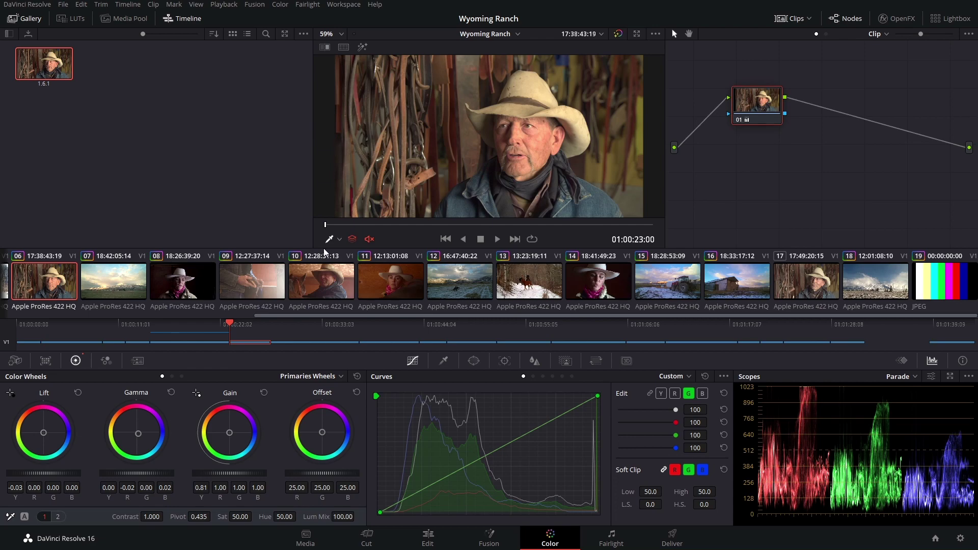
right_click(40, 56)
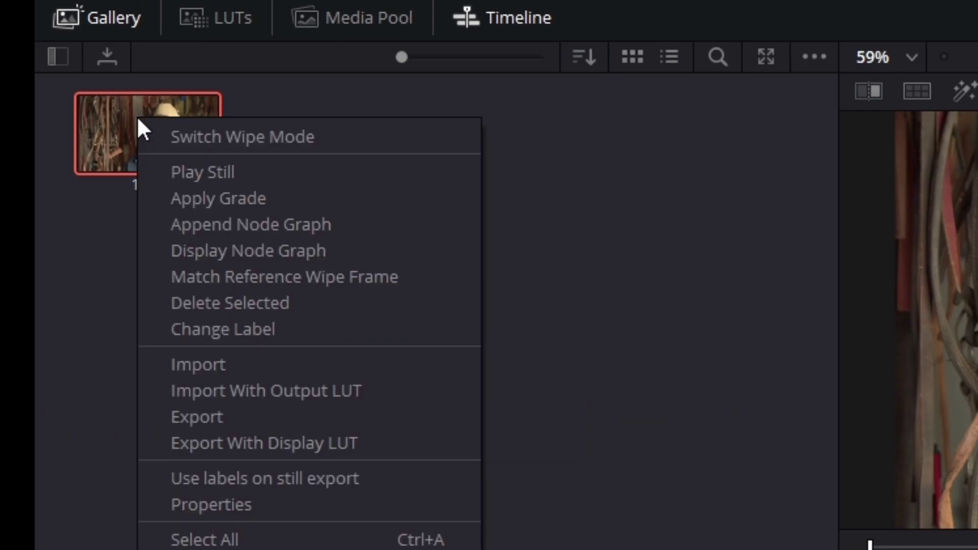
Step: Change the label of gallery still 1.6.1 to 'Rancher balanced'
left_click(294, 331)
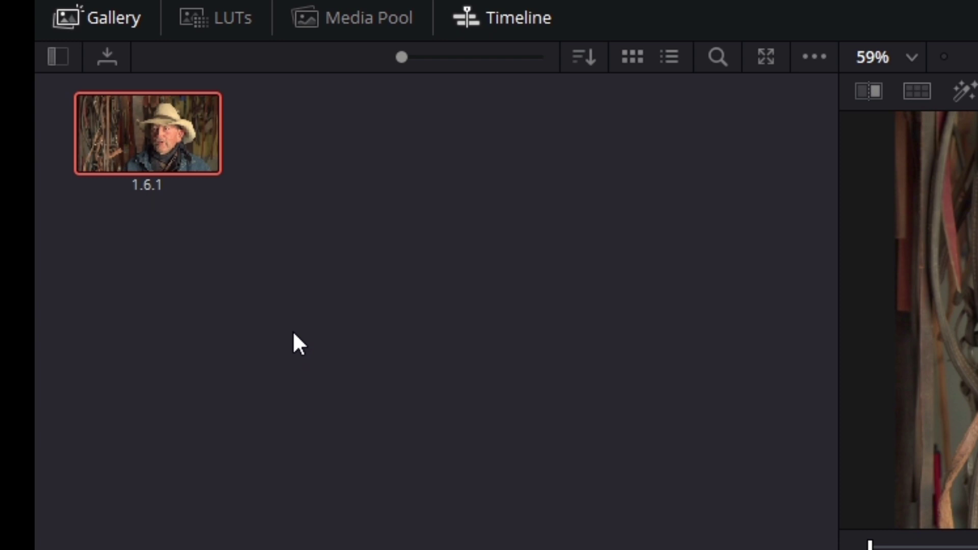
type("Rancher balanced")
key("Return")
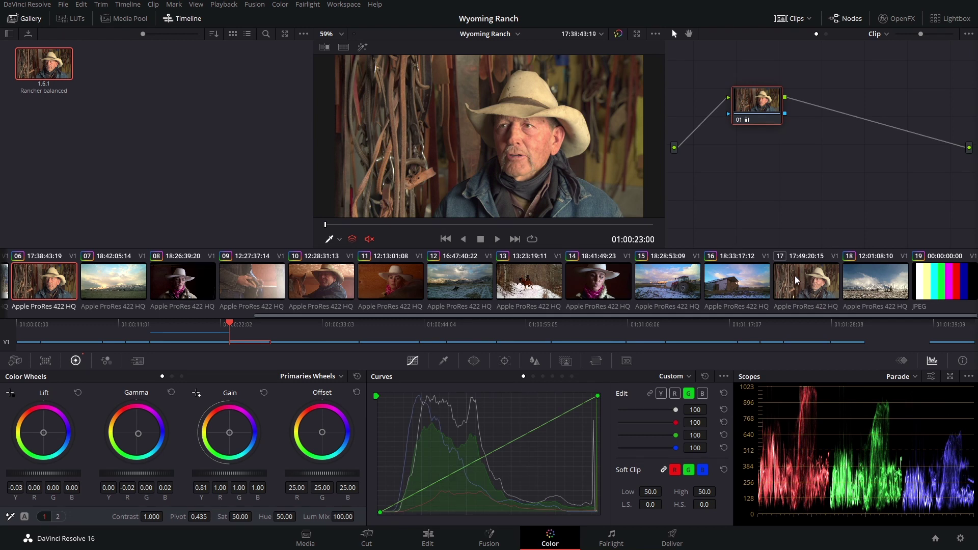
Step: Select clip 17 and wipe it against the Rancher balanced still across the rancher's face
left_click(797, 280)
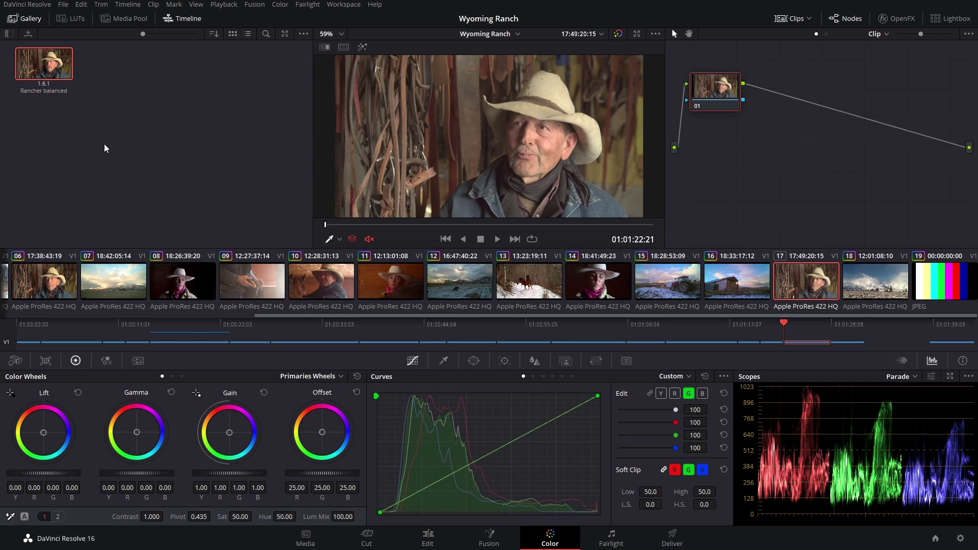
double_click(37, 76)
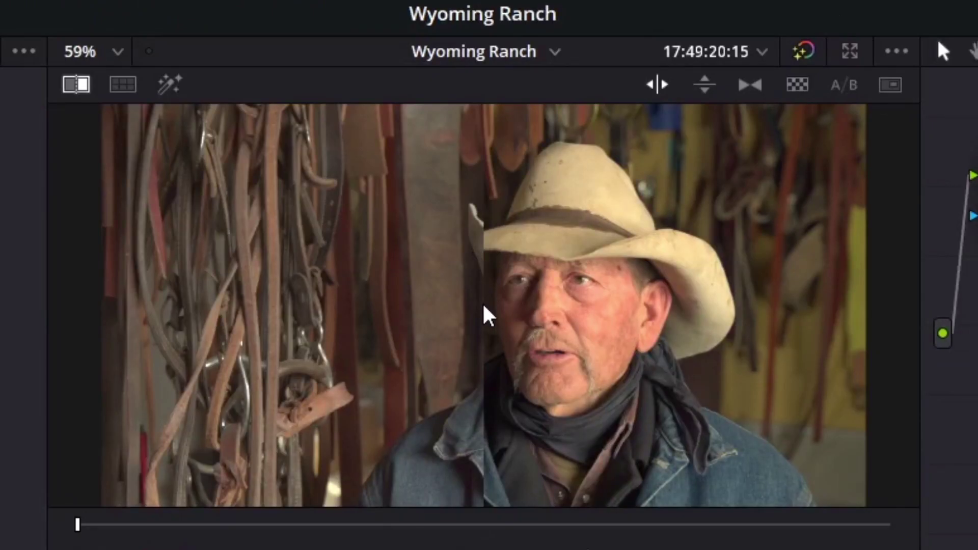
left_click_drag(485, 316, 494, 321)
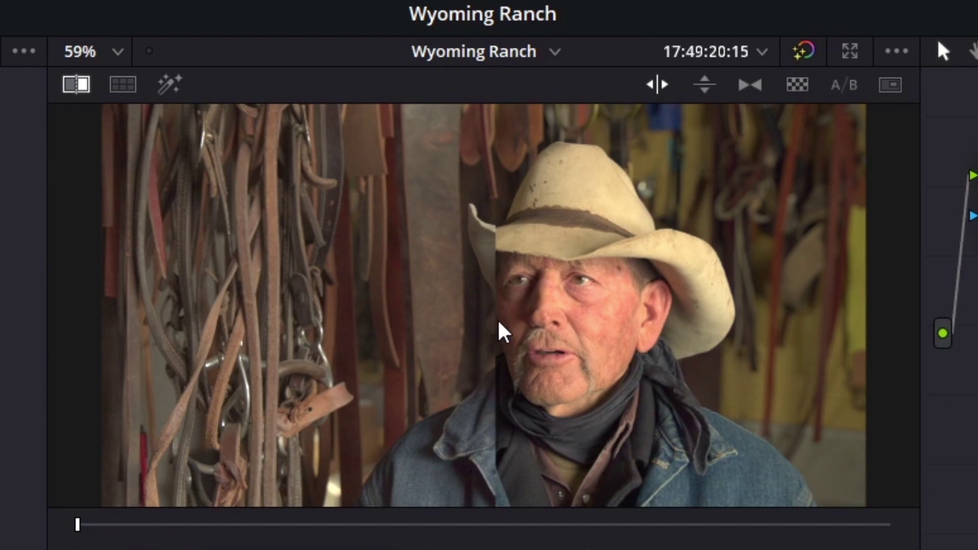
left_click_drag(507, 319, 563, 322)
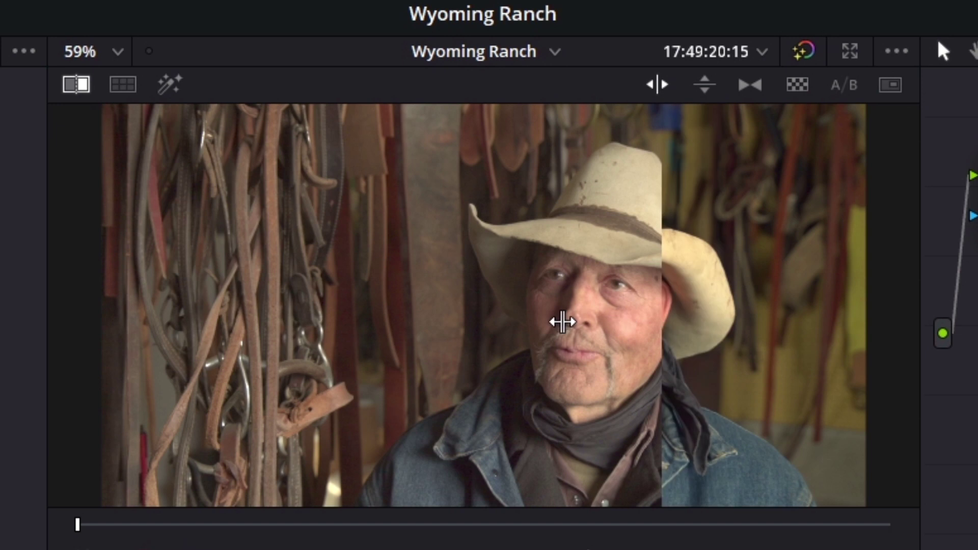
mouse_move(563, 322)
left_mouse_down()
mouse_move(359, 312)
mouse_move(462, 313)
mouse_move(467, 324)
left_mouse_up()
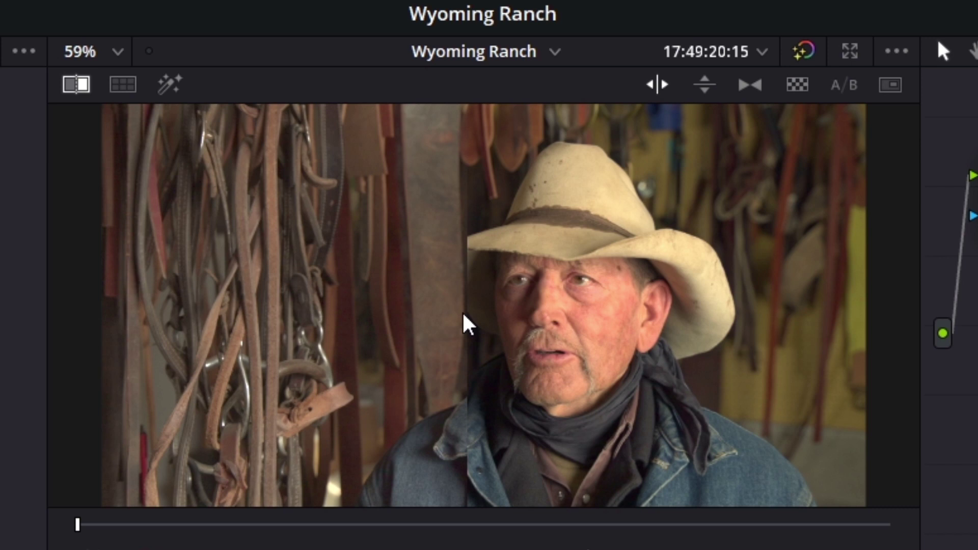
key("ctrl+f")
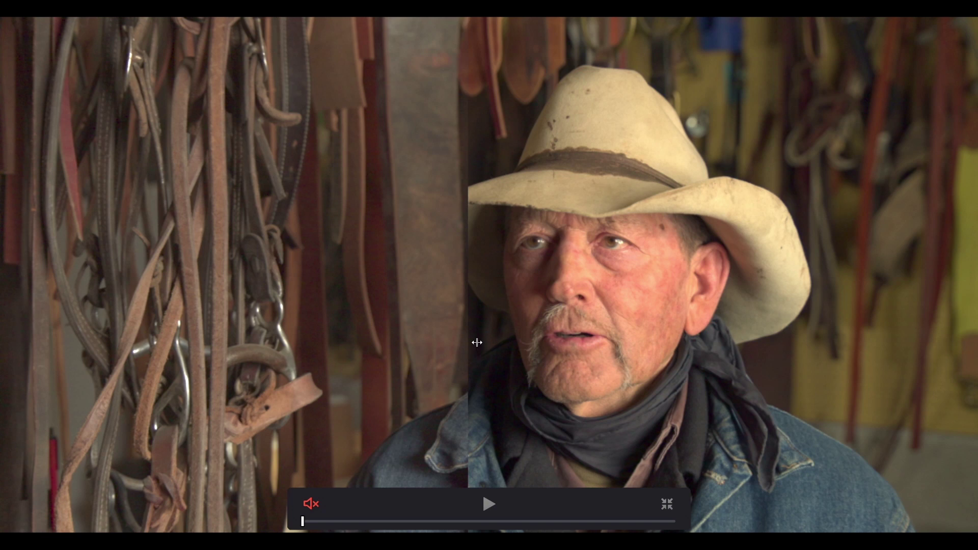
key("Escape")
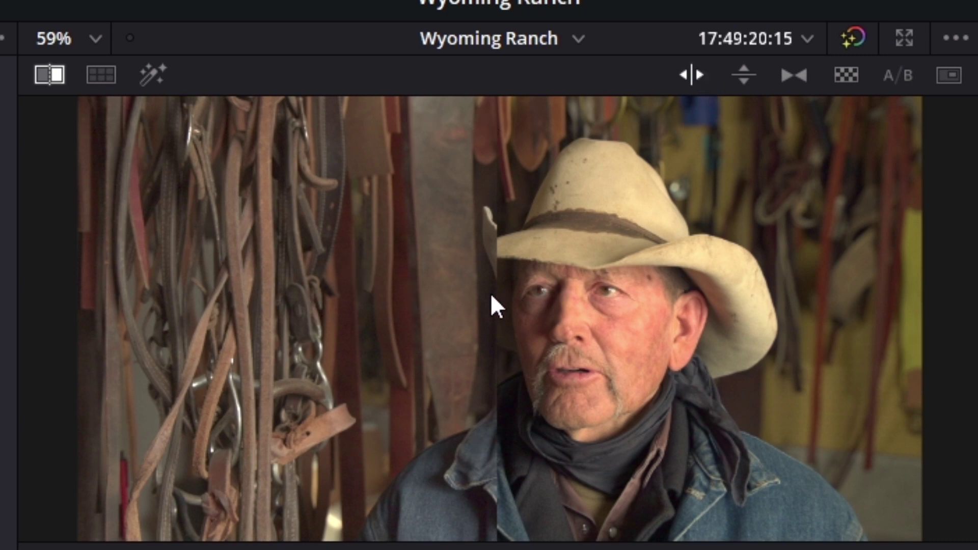
Step: Compare clip 17 with the still using a top-and-bottom split, then a mix blend
mouse_move(493, 295)
left_mouse_down()
mouse_move(427, 276)
mouse_move(611, 275)
left_mouse_up()
left_click(734, 75)
mouse_move(607, 257)
left_mouse_down()
mouse_move(592, 350)
mouse_move(585, 321)
left_mouse_up()
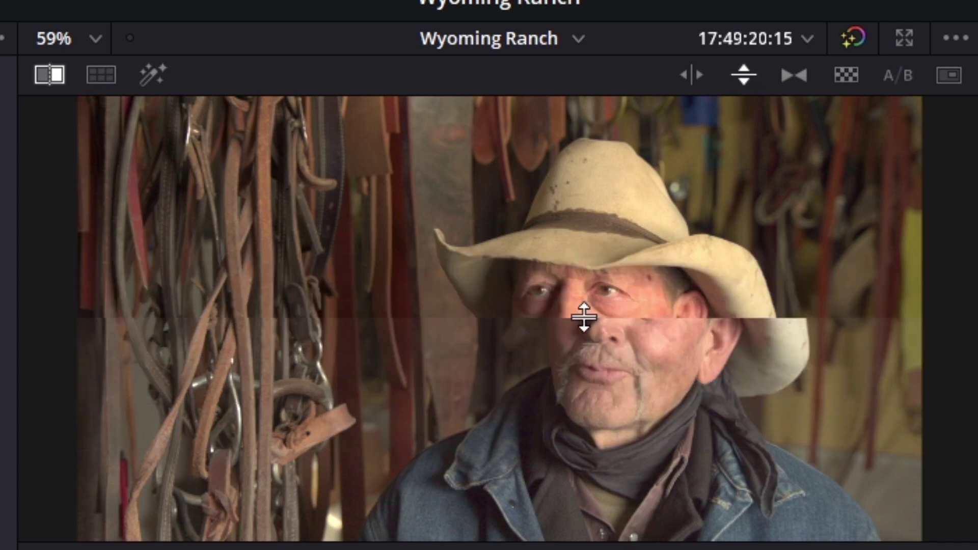
left_click(800, 81)
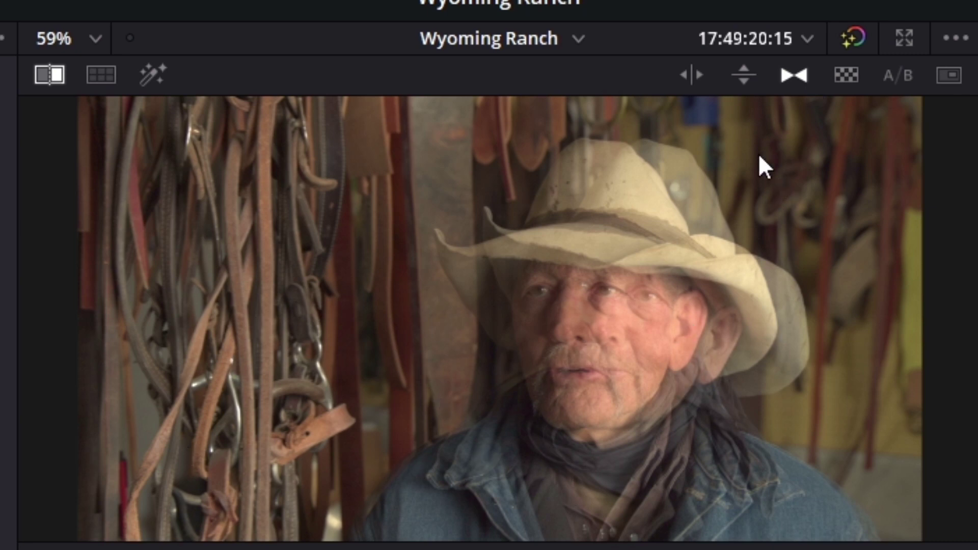
Step: Return to the side-by-side split and set the divider through the rancher's face
left_click(700, 86)
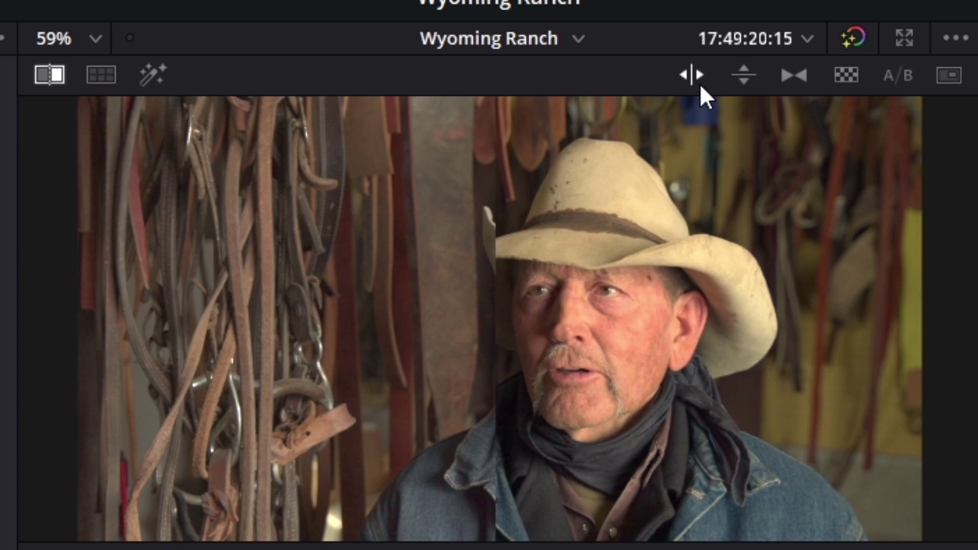
mouse_move(493, 417)
left_mouse_down()
mouse_move(670, 374)
mouse_move(826, 386)
mouse_move(695, 393)
left_mouse_up()
mouse_move(692, 338)
left_mouse_down()
mouse_move(500, 337)
mouse_move(583, 334)
left_mouse_up()
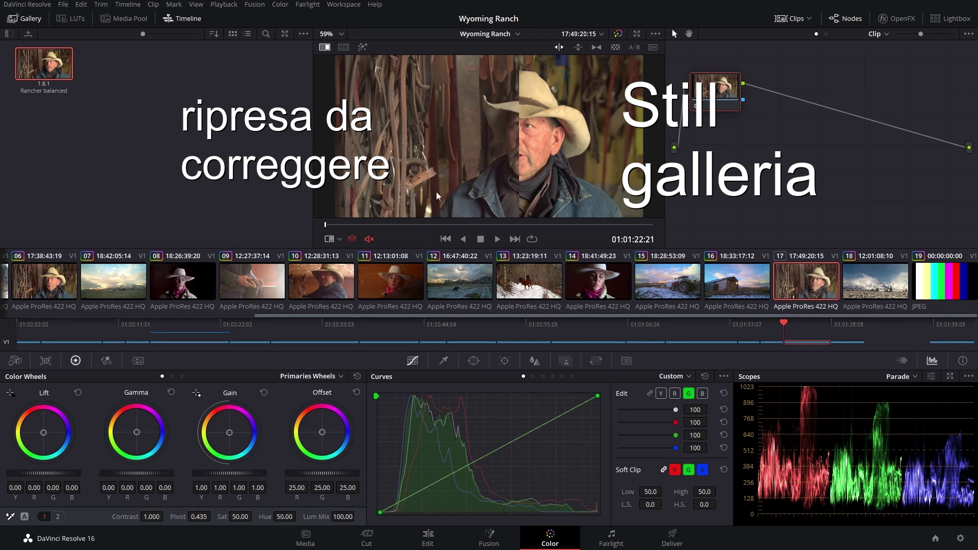
left_click_drag(517, 151, 503, 150)
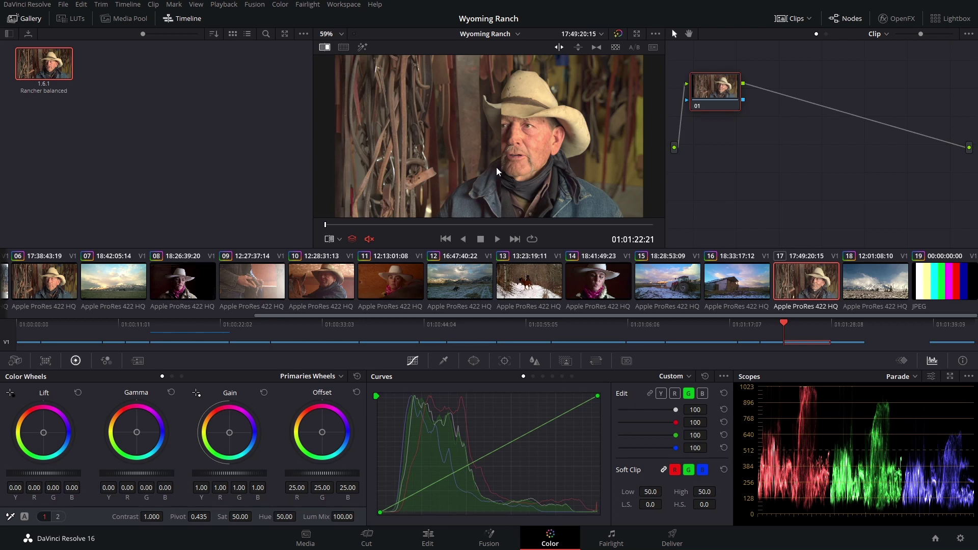
mouse_move(497, 171)
left_mouse_down()
mouse_move(325, 175)
mouse_move(656, 176)
left_mouse_up()
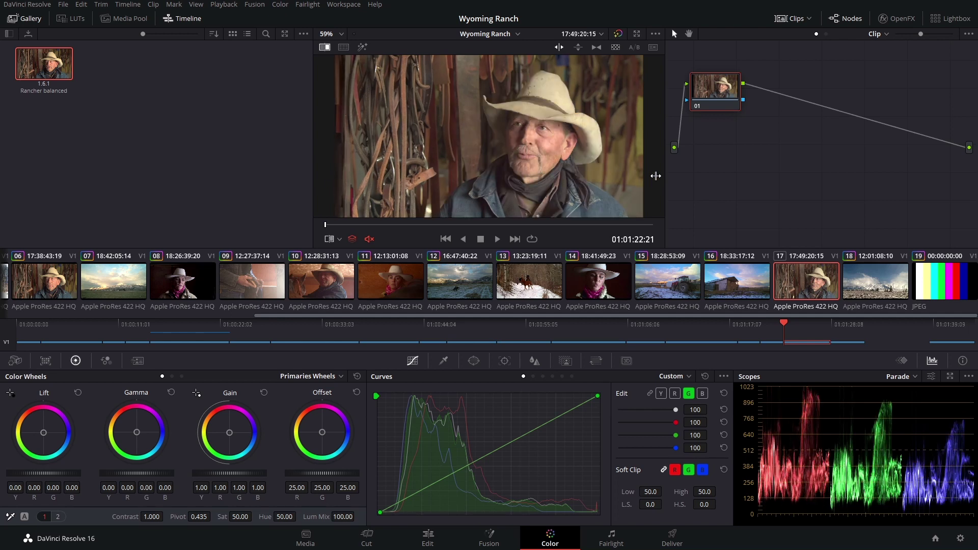
mouse_move(655, 176)
left_mouse_down()
mouse_move(427, 186)
mouse_move(540, 148)
left_mouse_up()
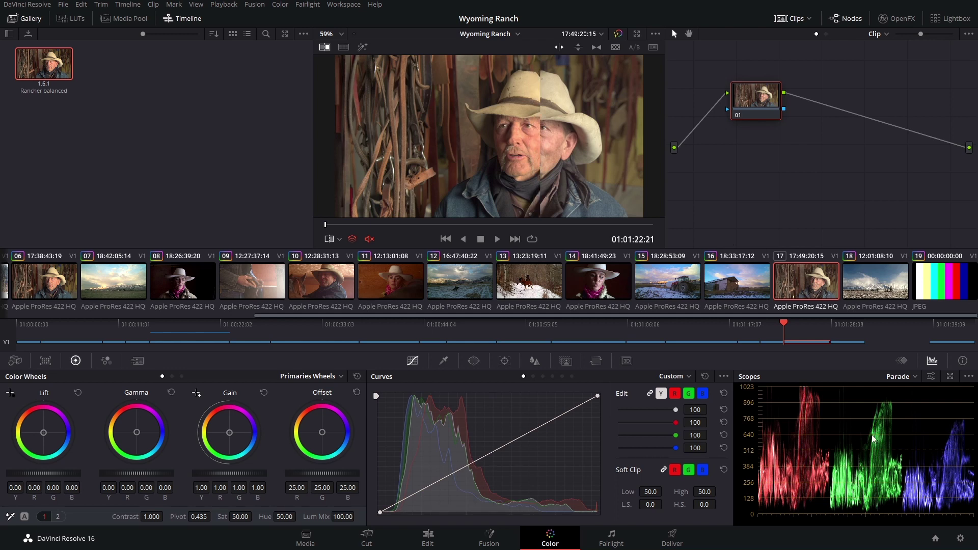
left_click_drag(541, 163, 534, 163)
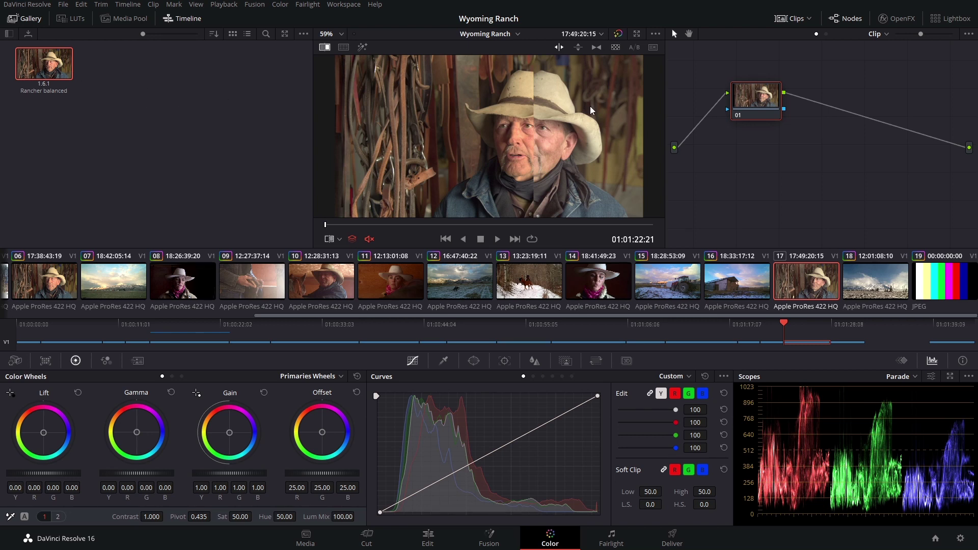
Step: Apply the Rancher balanced still's grade to the rancher clip and check it against the split
right_click(38, 60)
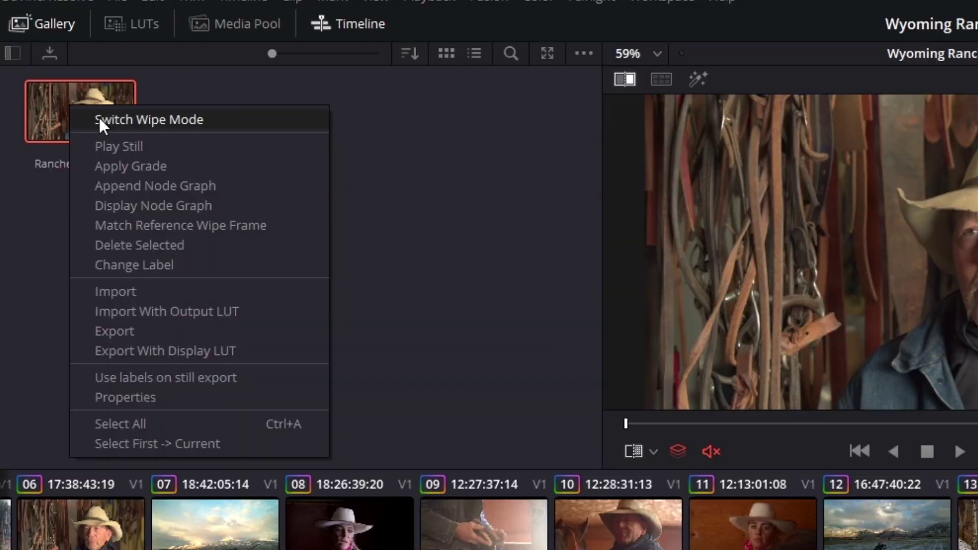
left_click(136, 167)
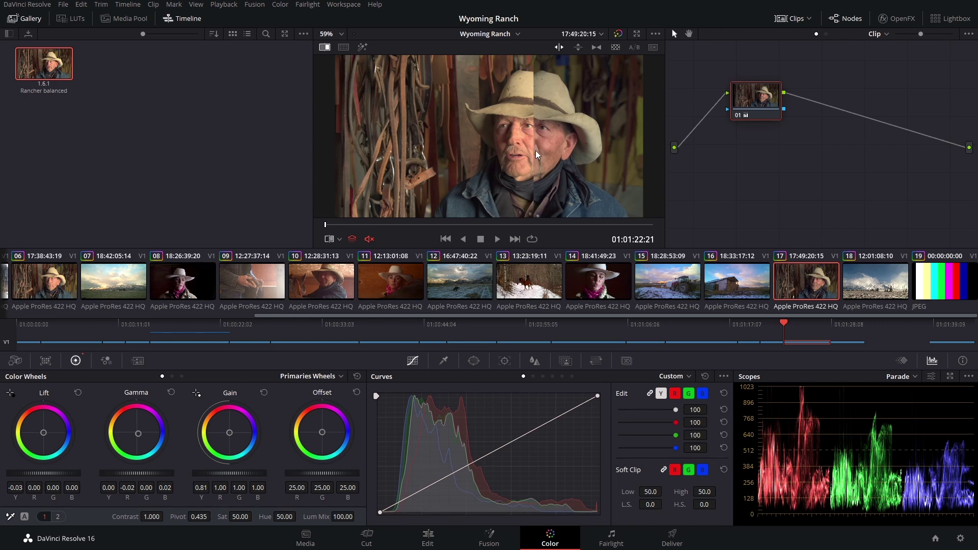
mouse_move(537, 151)
left_mouse_down()
mouse_move(528, 147)
mouse_move(531, 173)
left_mouse_up()
Step: Raise the clip's gain to 1.17 and saturation to 58.60, then recheck against the still
left_click_drag(230, 473, 262, 473)
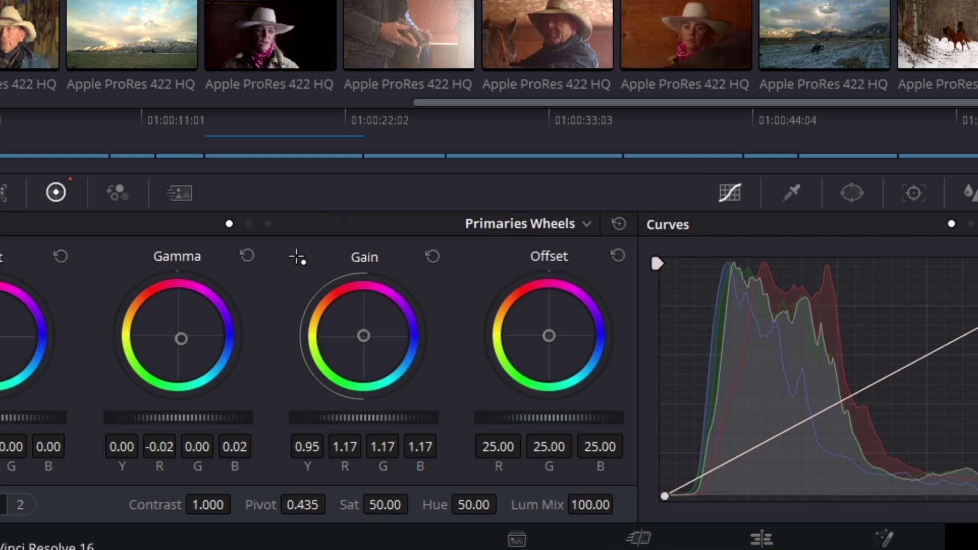
left_click_drag(385, 505, 415, 505)
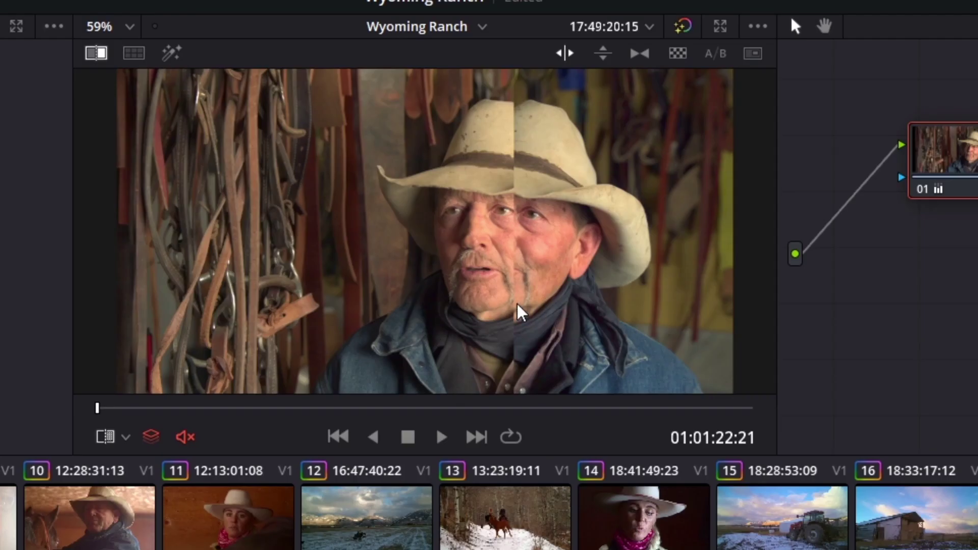
mouse_move(518, 308)
left_mouse_down()
mouse_move(433, 355)
mouse_move(391, 355)
mouse_move(641, 345)
mouse_move(371, 352)
mouse_move(554, 342)
mouse_move(536, 344)
left_mouse_up()
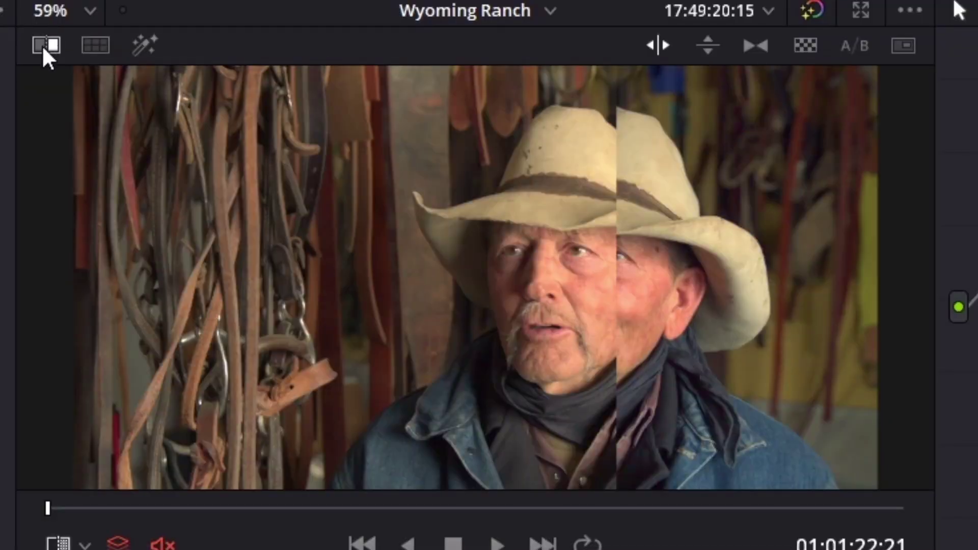
Step: Switch off the Image Wipe so only the graded rancher clip 17 is visible
left_click(44, 49)
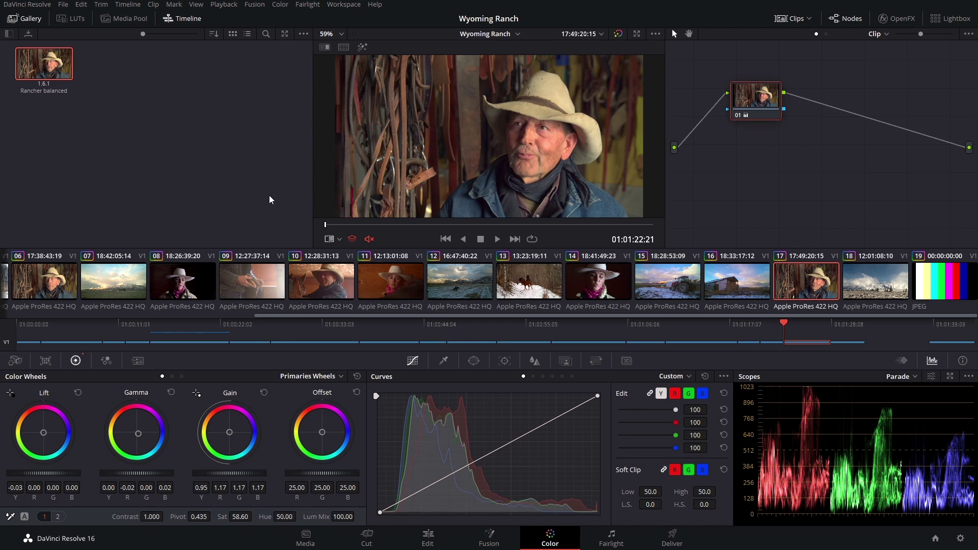
Step: Grab still 1.15.1 from tractor clip 15's grade, then bring up barn clip 16
left_click(673, 288)
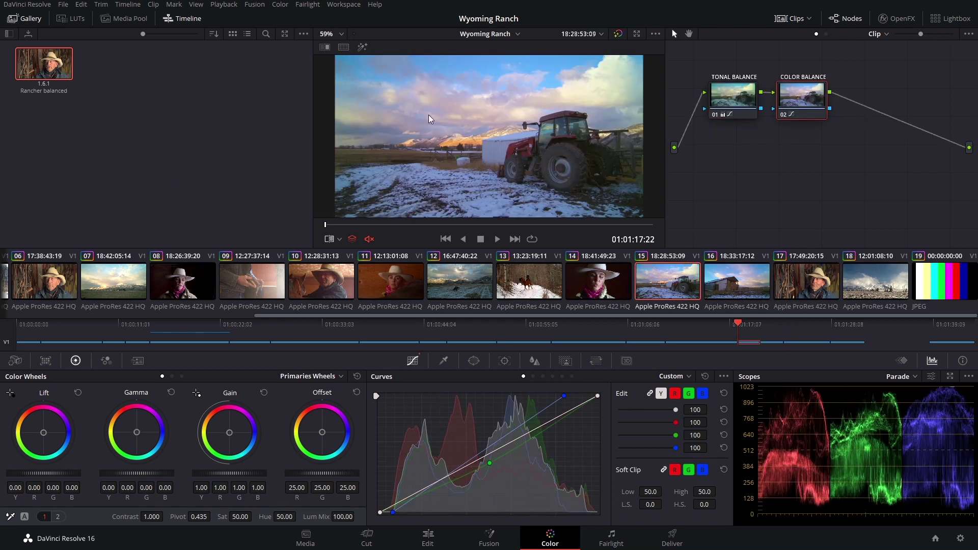
left_click(742, 278)
left_click(666, 282)
left_click(741, 273)
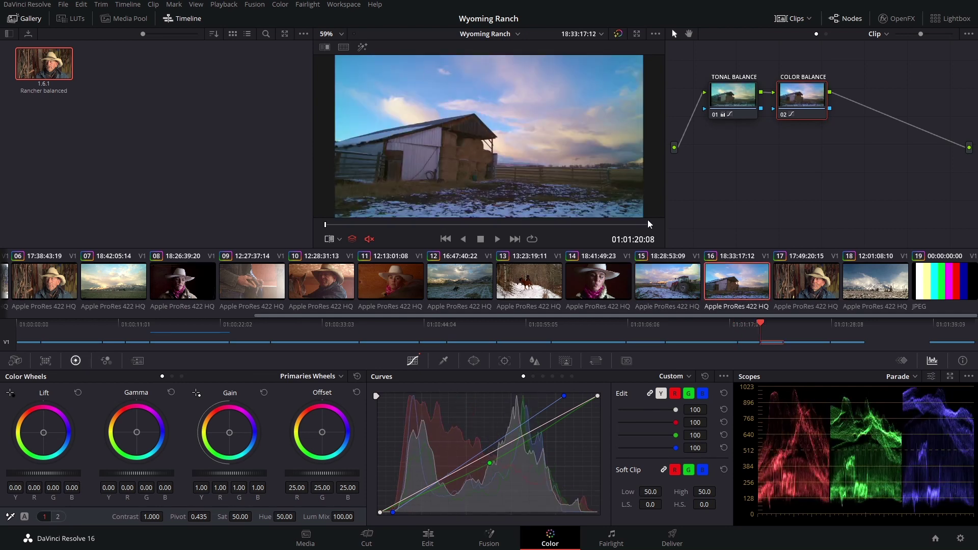
left_click(670, 280)
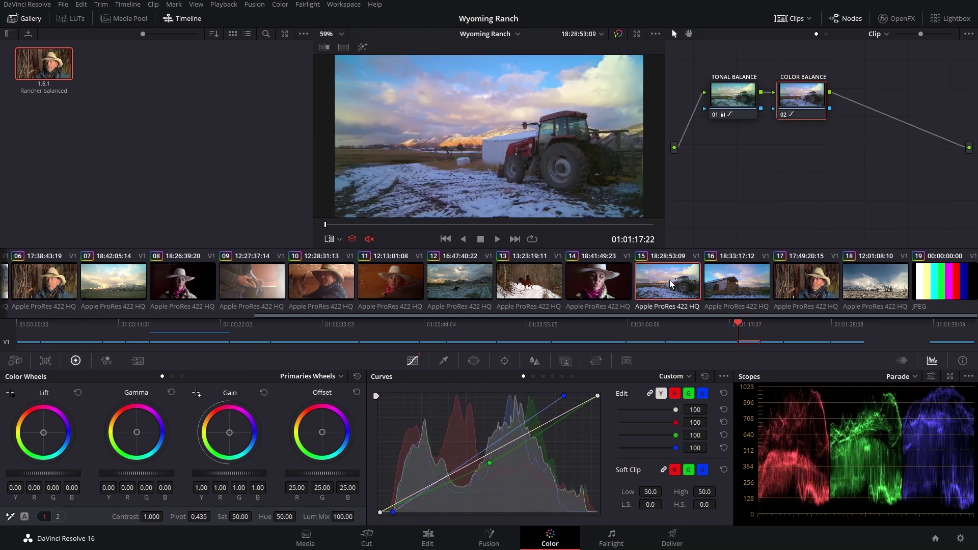
right_click(430, 103)
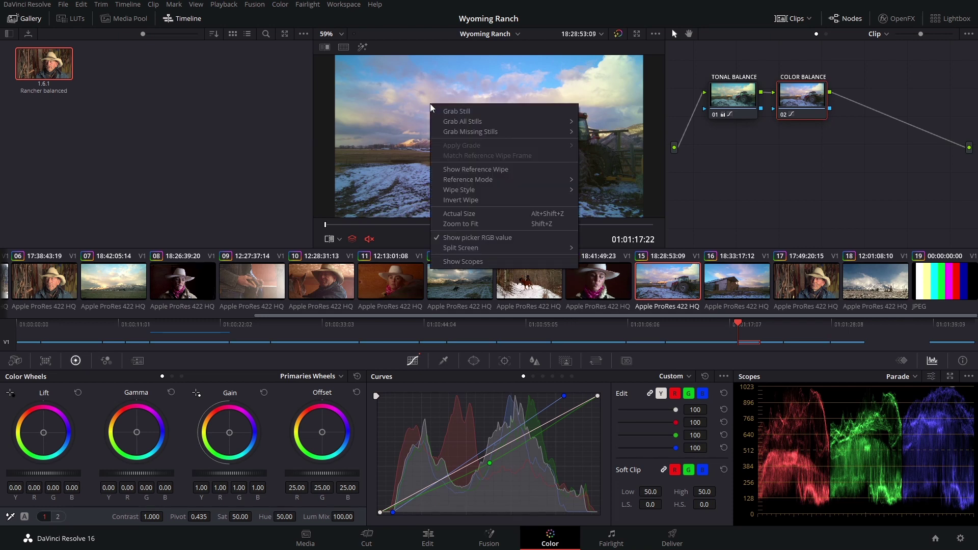
left_click(495, 111)
left_click(754, 276)
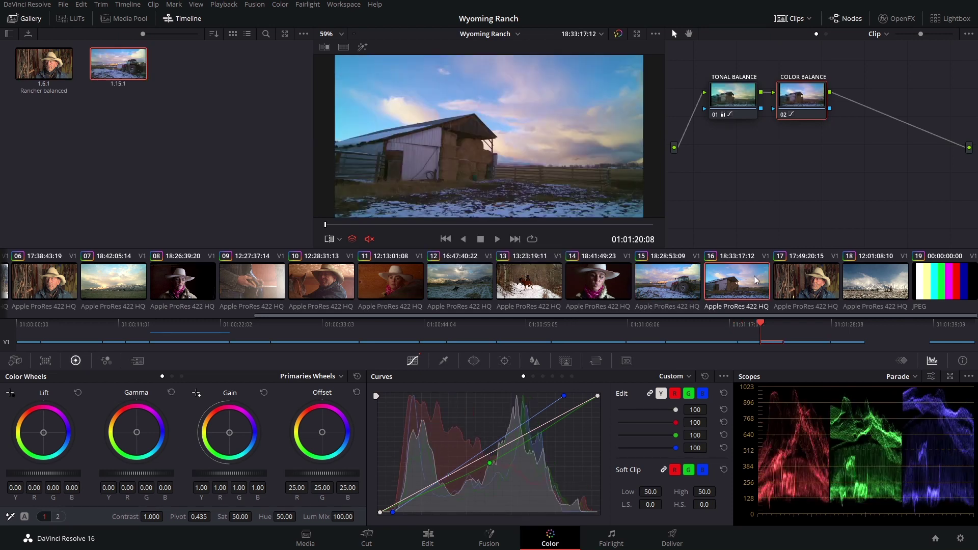
Step: Show tractor still 1.15.1 as a reference wipe and sweep the divider across barn clip 16's sky and barn
double_click(127, 72)
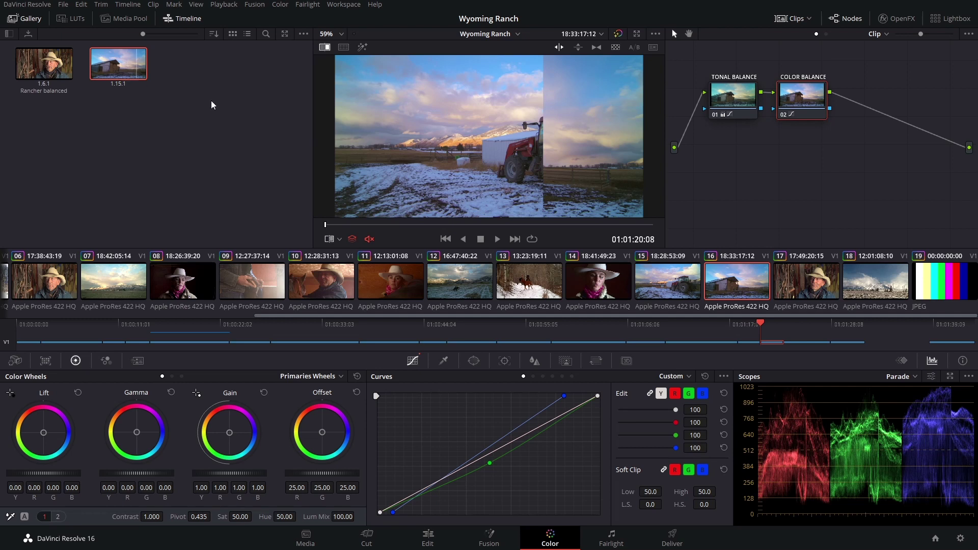
left_click_drag(545, 145, 452, 137)
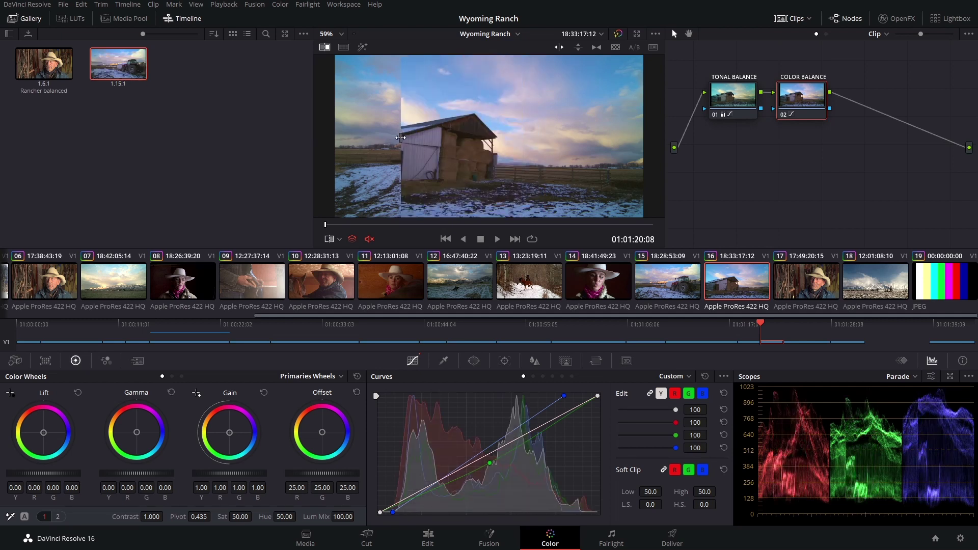
left_click_drag(452, 137, 459, 109)
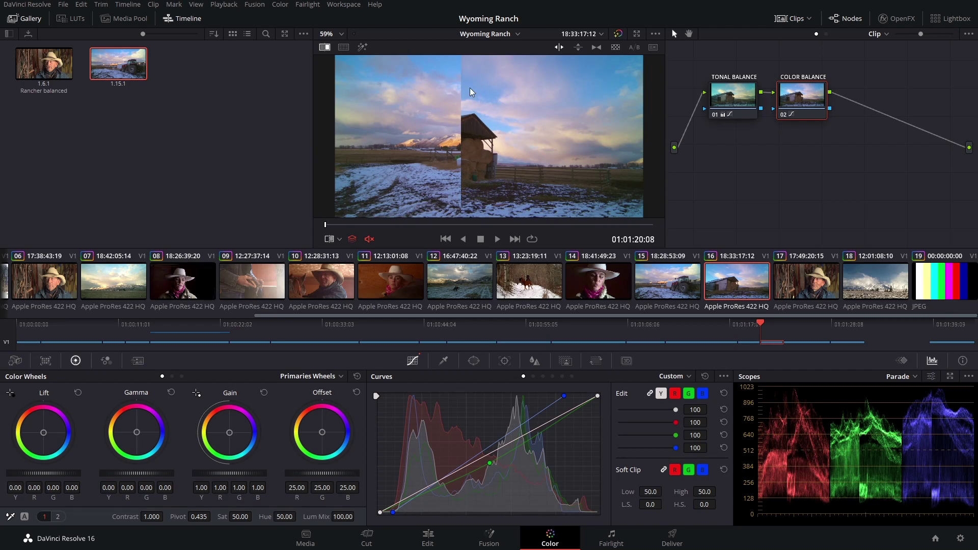
left_click_drag(460, 152, 452, 160)
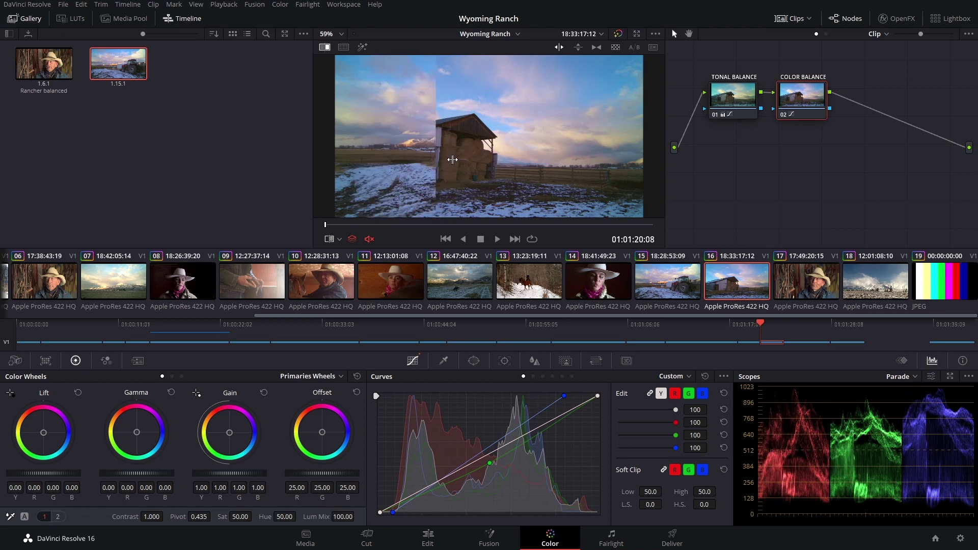
mouse_move(452, 159)
left_mouse_down()
mouse_move(436, 160)
mouse_move(483, 156)
left_mouse_up()
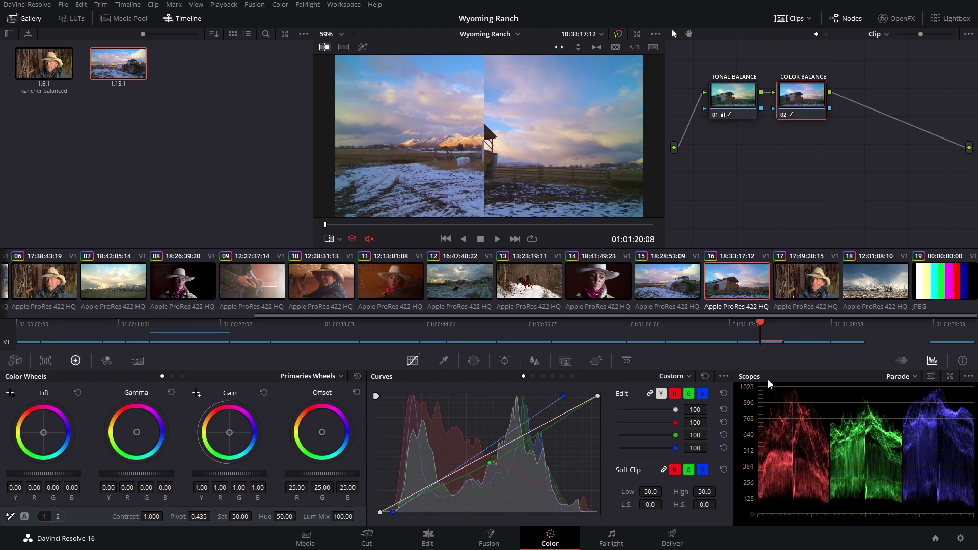
left_click_drag(489, 204, 447, 205)
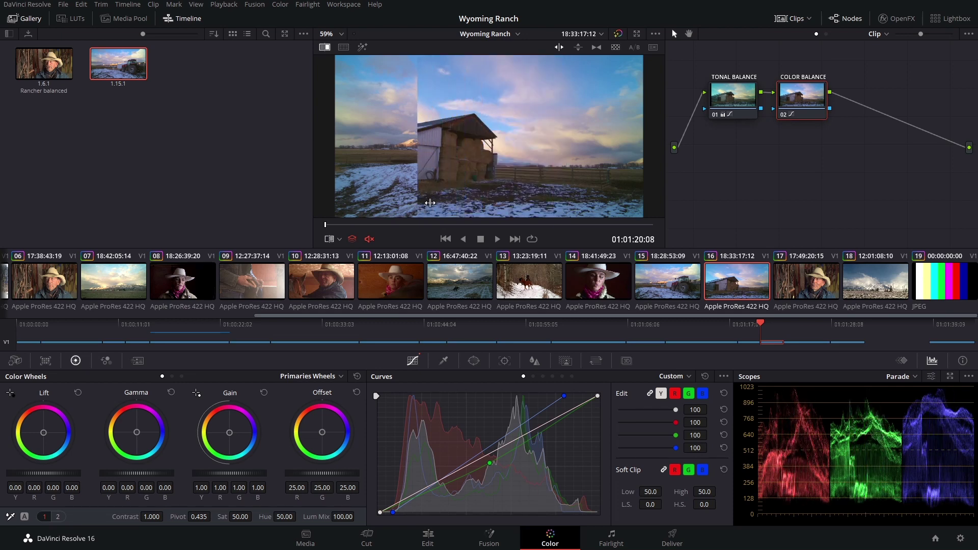
mouse_move(447, 205)
left_mouse_down()
mouse_move(608, 207)
mouse_move(410, 212)
left_mouse_up()
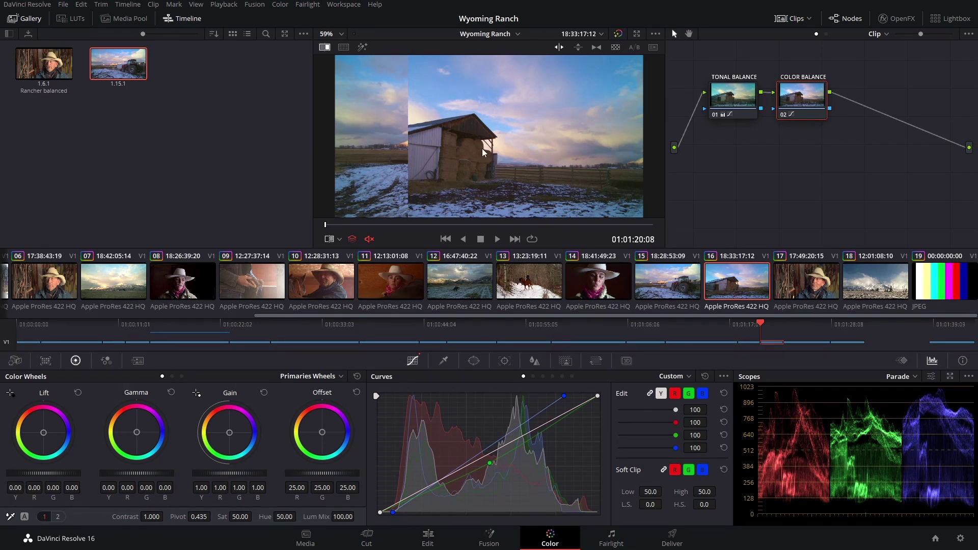
Step: Apply tractor still 1.15.1's grade to snowy mountain clip 18 with the wipe turned off
left_click(879, 291)
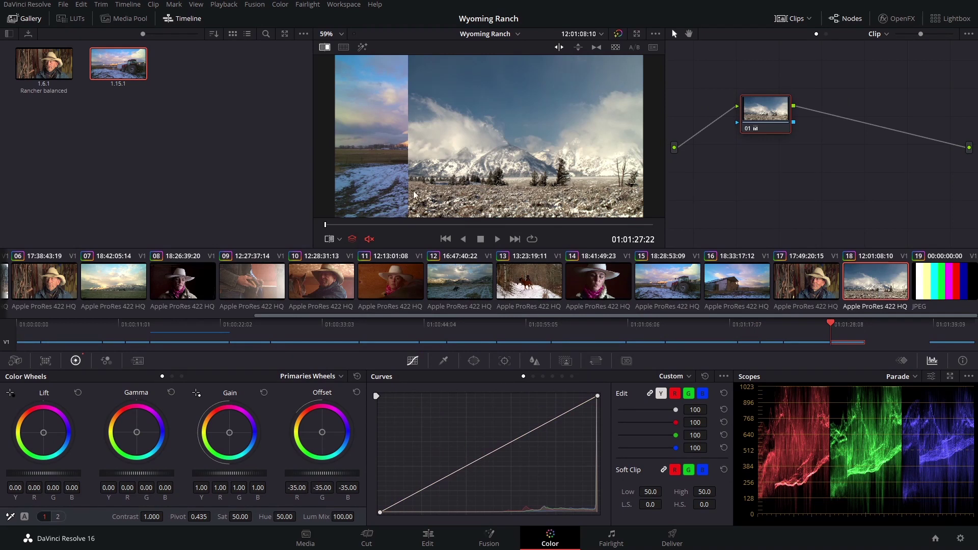
mouse_move(415, 167)
left_mouse_down()
mouse_move(354, 164)
mouse_move(345, 175)
mouse_move(342, 163)
left_mouse_up()
left_click(324, 48)
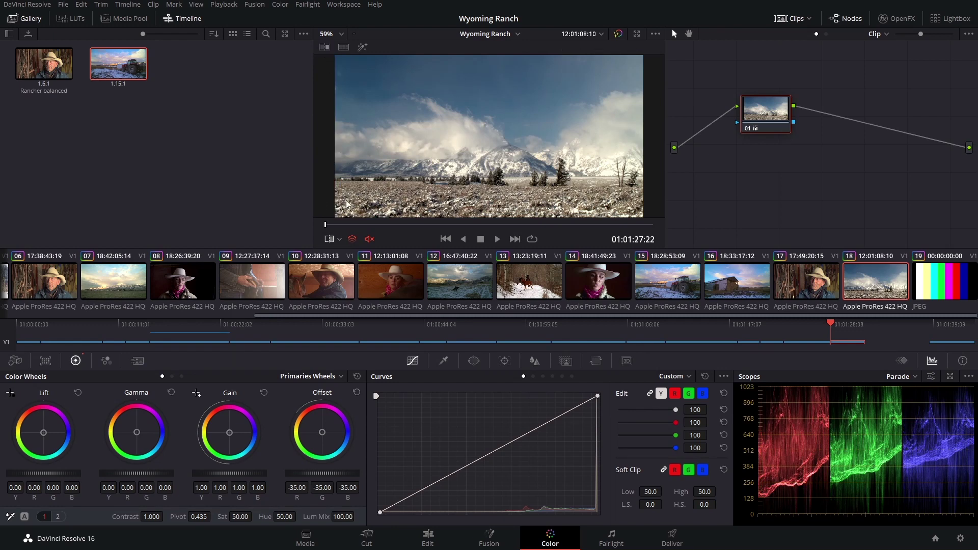
right_click(111, 57)
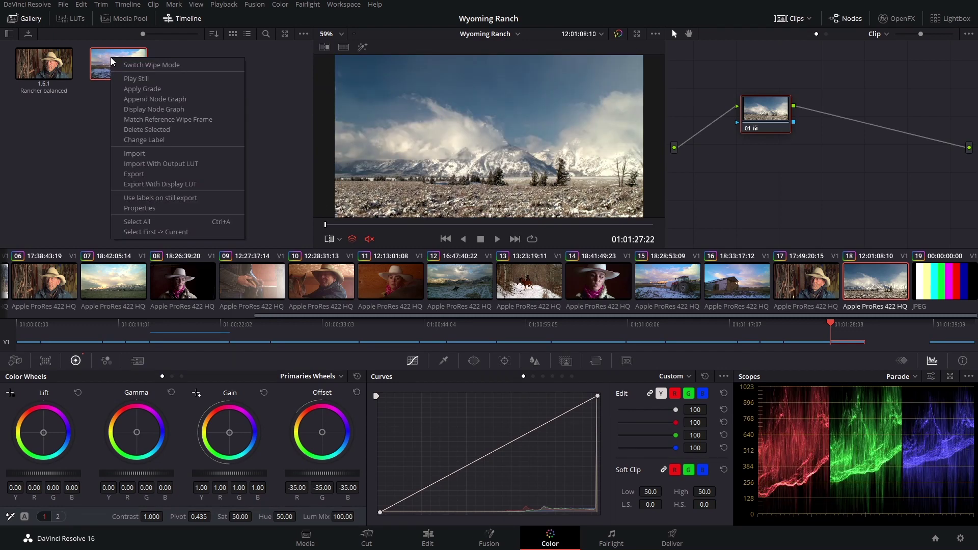
left_click(161, 92)
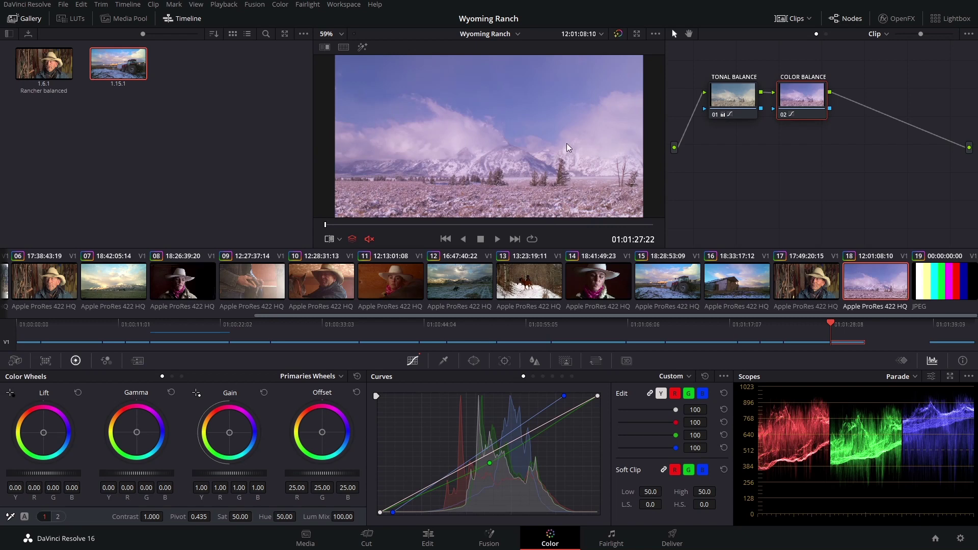